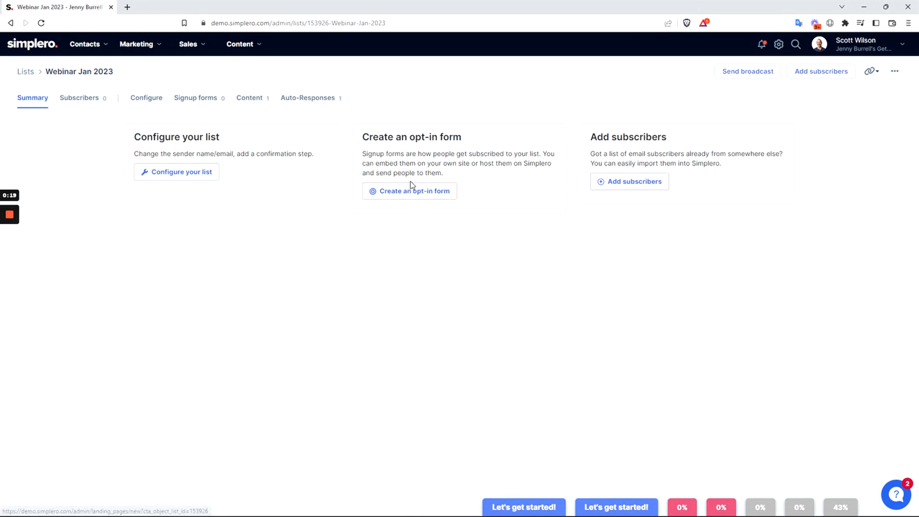
Start a new signup form for the Webinar Jan 2023 list as a Full Page
left_click(195, 99)
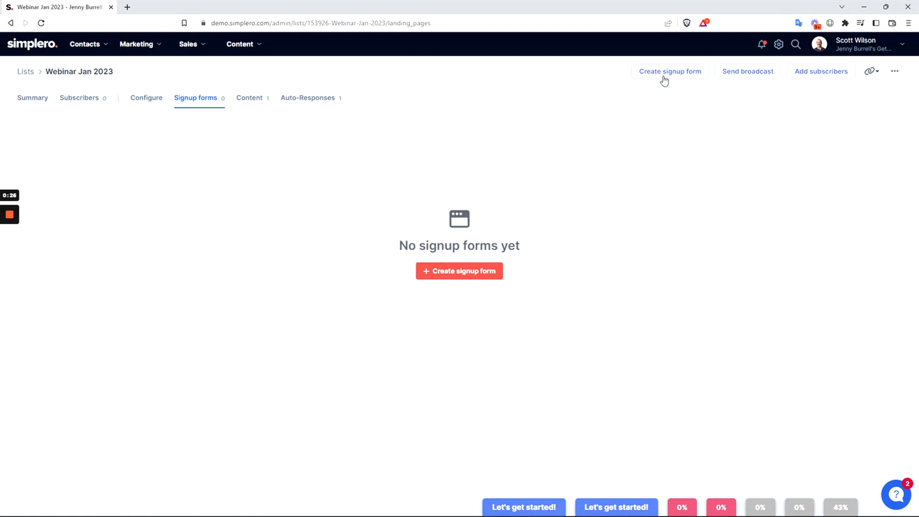
left_click(143, 44)
left_click(462, 273)
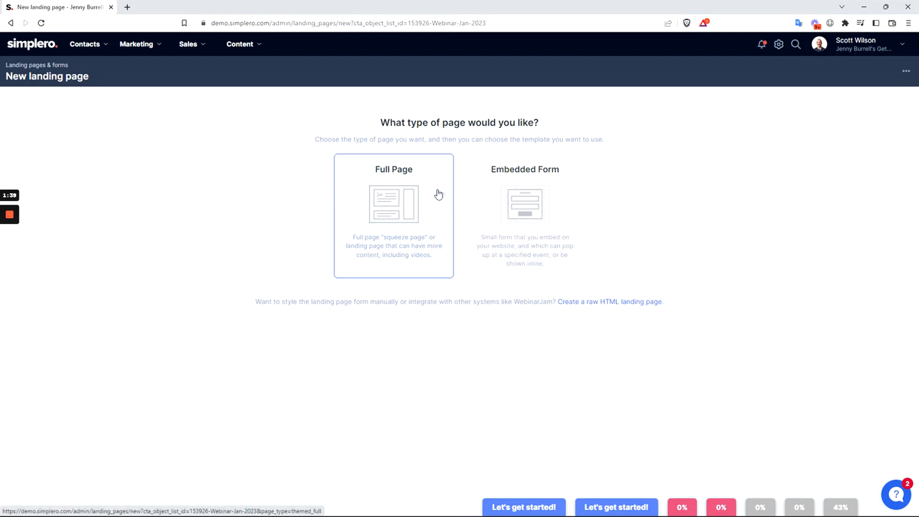
left_click(408, 195)
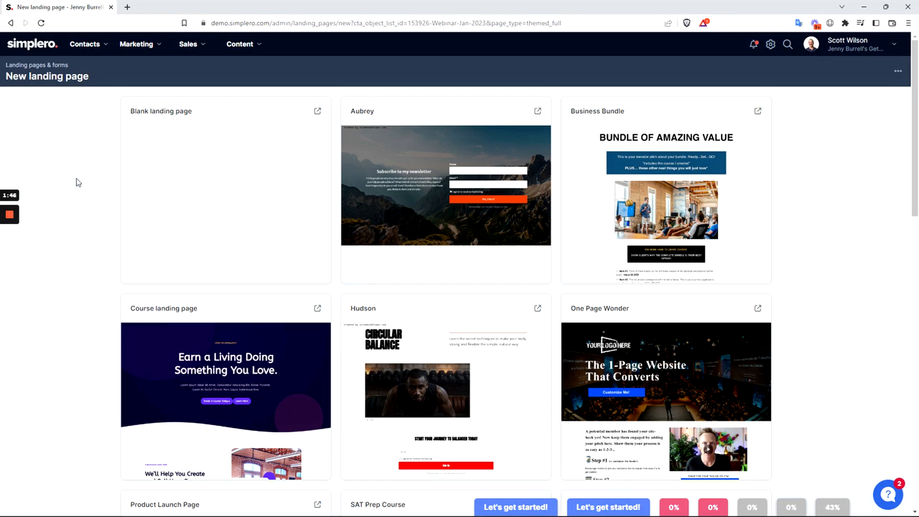
Look through the landing page templates and create the page from the Blank landing page template
scroll(115, 196, "down", 2)
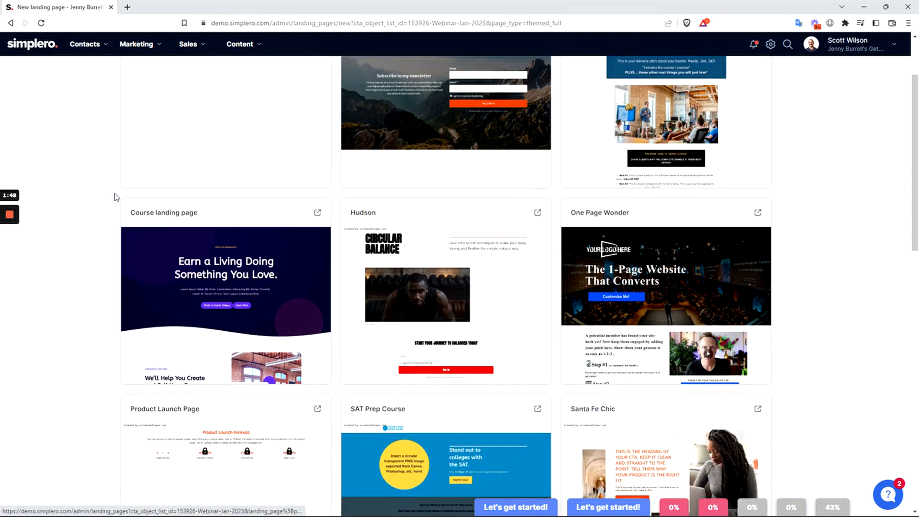
scroll(115, 196, "down", 8)
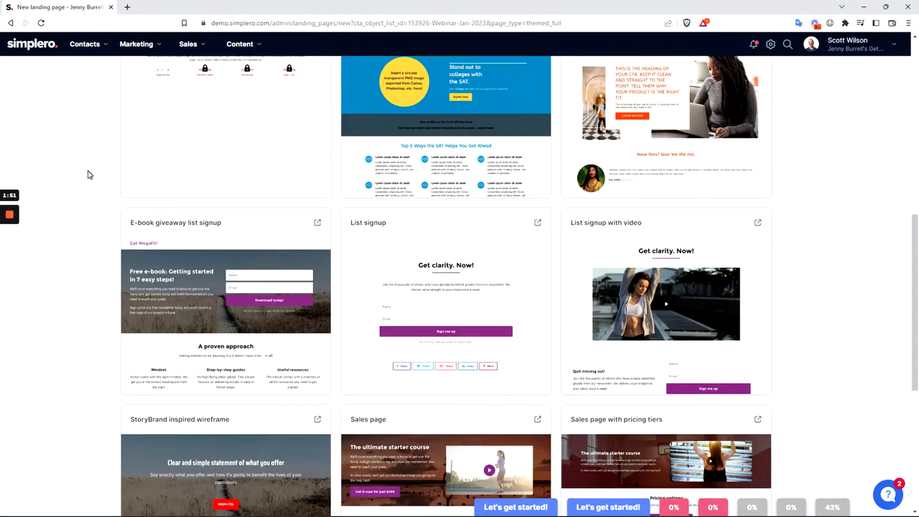
scroll(87, 175, "down", 2)
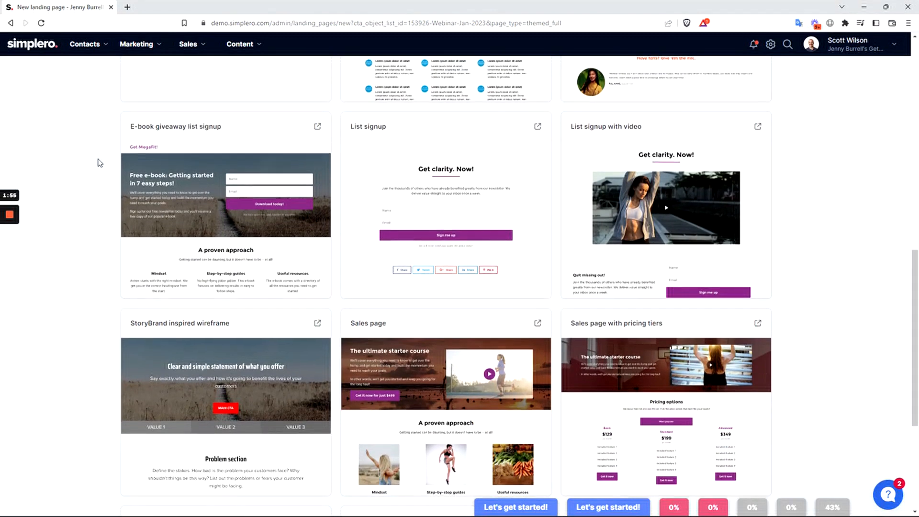
scroll(98, 165, "down", 5)
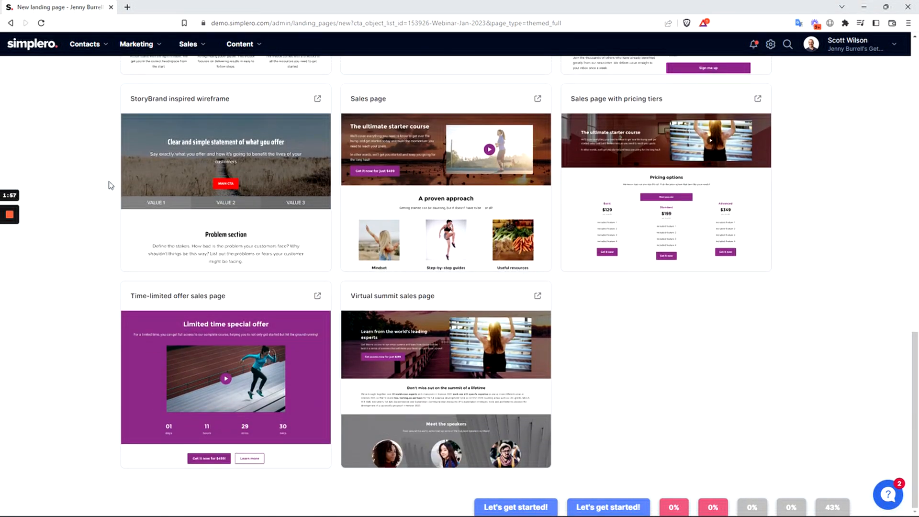
scroll(91, 225, "up", 2)
scroll(91, 229, "up", 20)
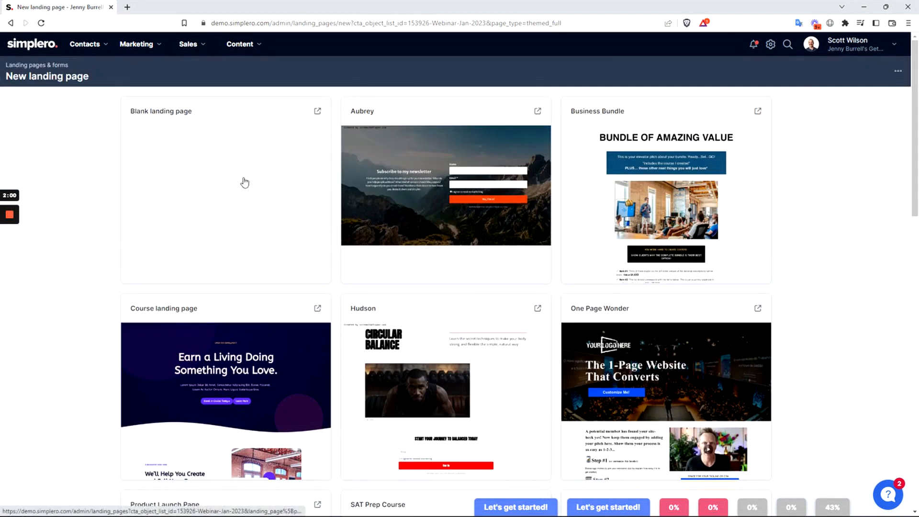
left_click(245, 182)
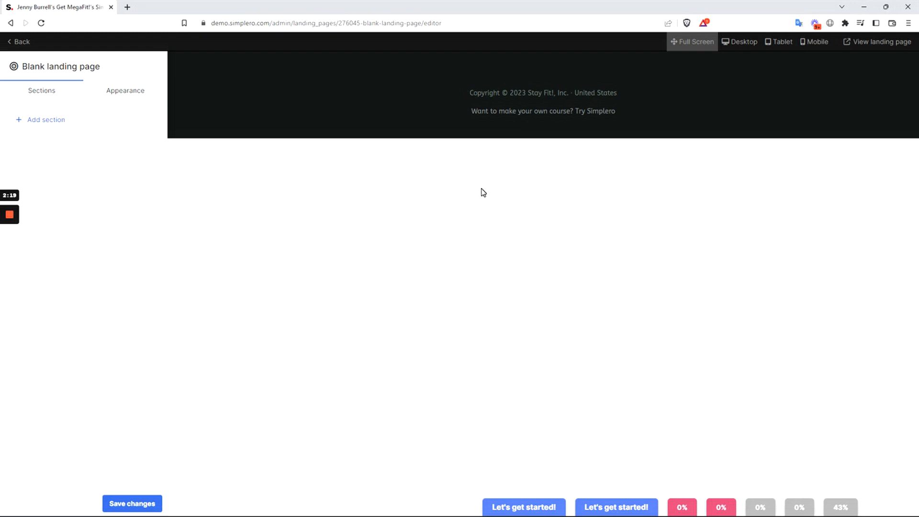
Preview the landing page at desktop, tablet and mobile sizes, and return to the full-screen view
left_click(747, 48)
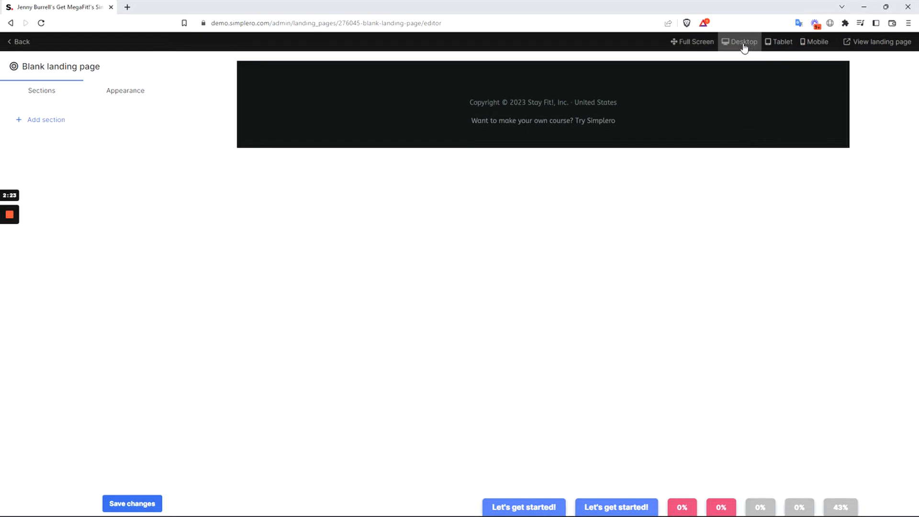
left_click(777, 43)
left_click(806, 44)
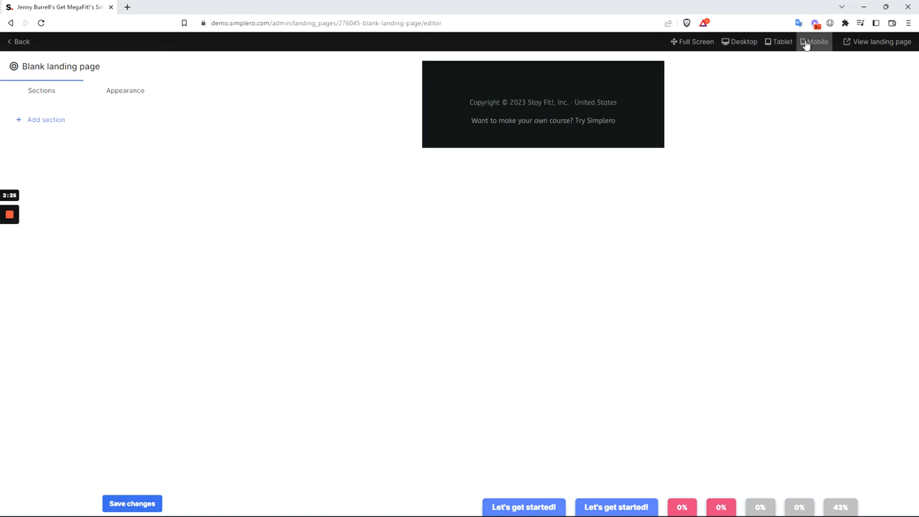
left_click(700, 45)
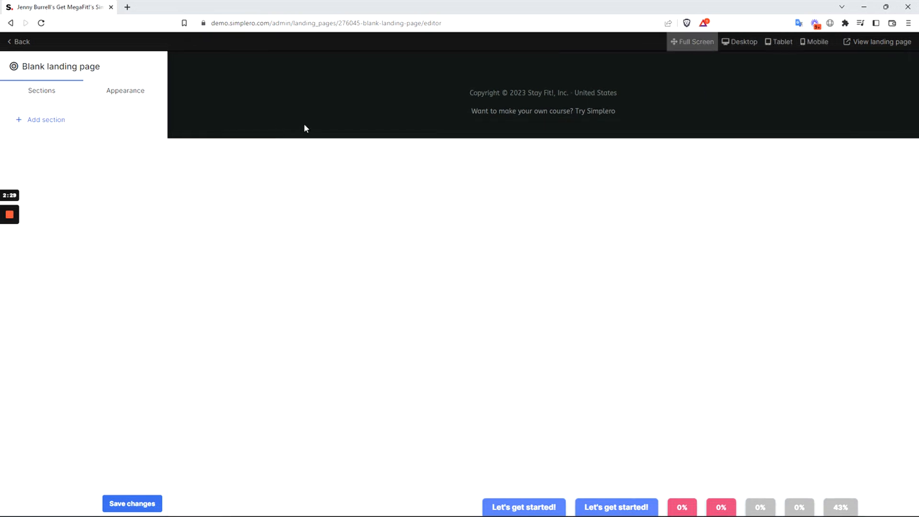
Search the available sections for "sign" and add a List signup section to the page
left_click(94, 123)
left_click(75, 109)
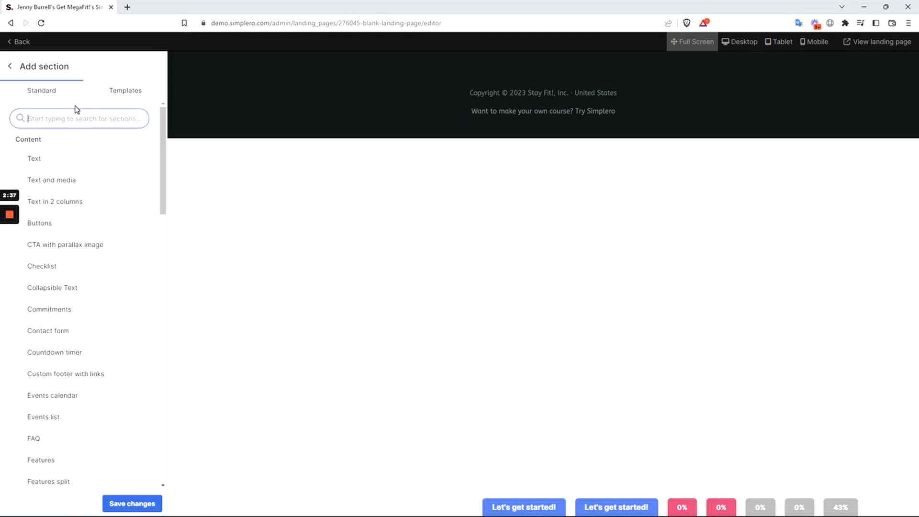
type("sign")
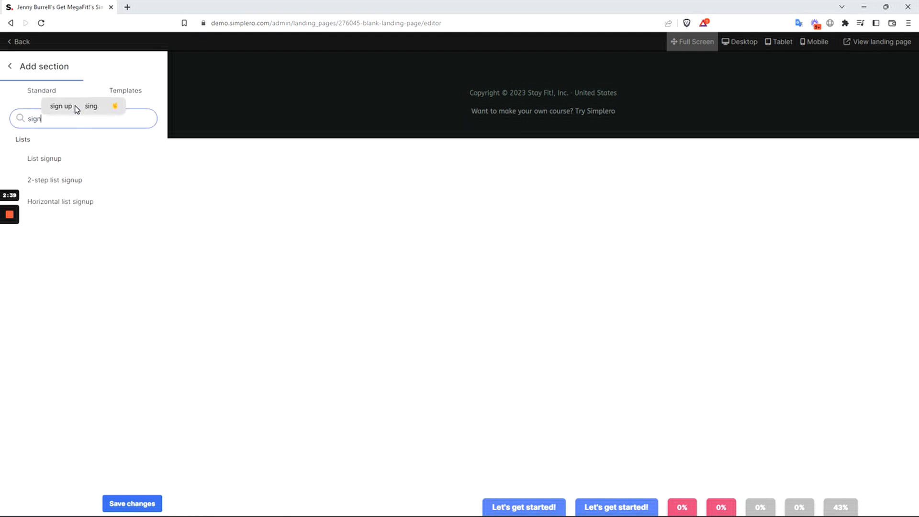
left_click(76, 138)
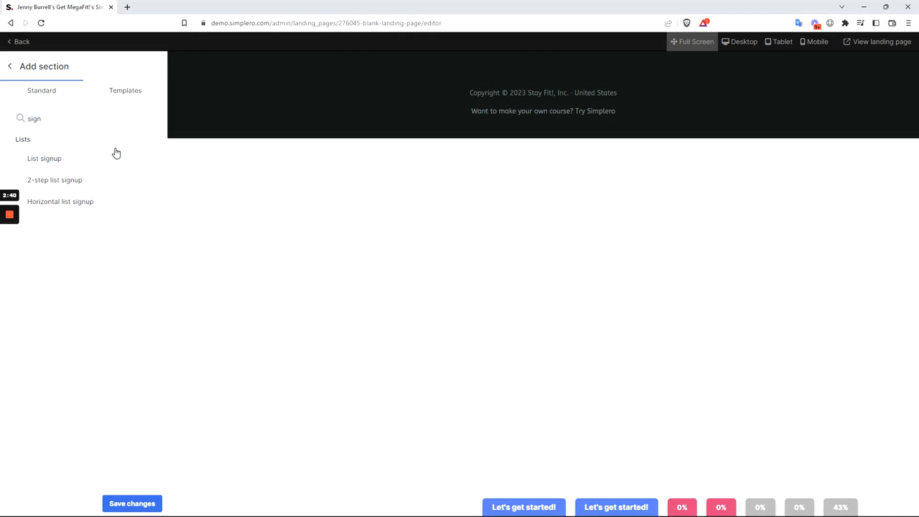
left_click(105, 162)
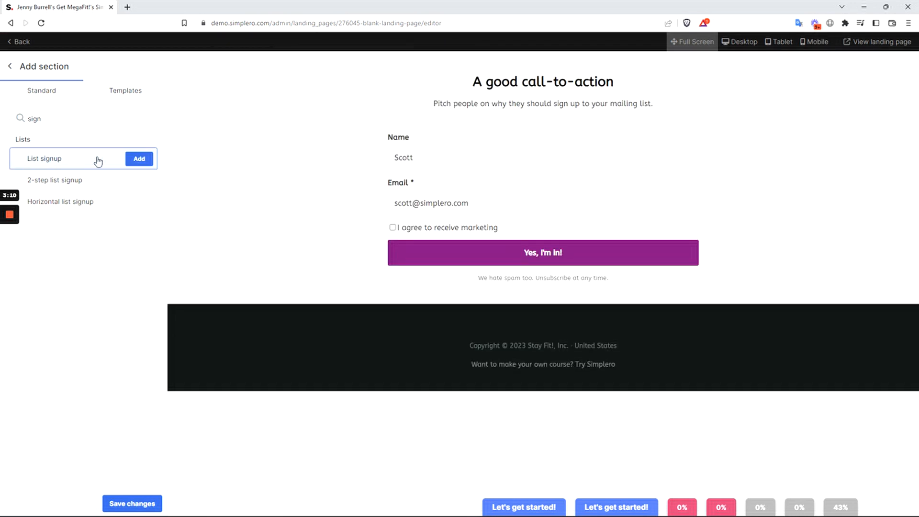
left_click(137, 160)
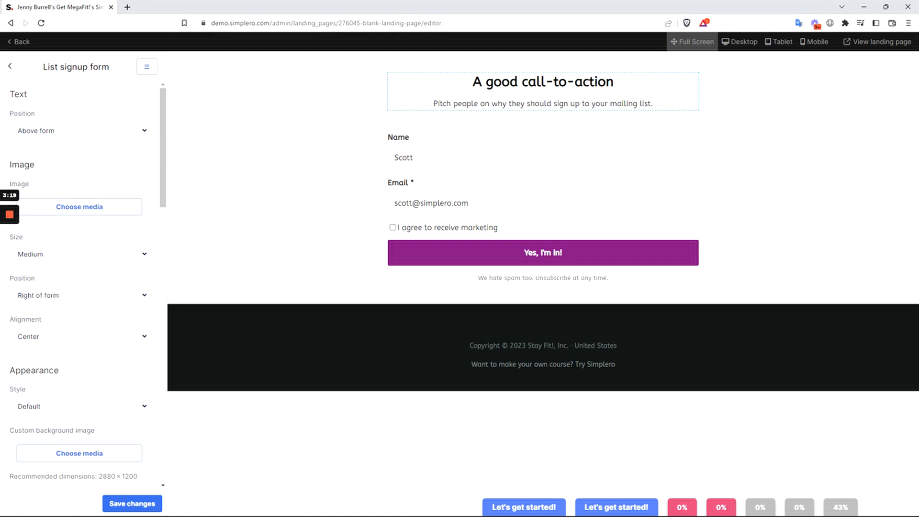
Replace the signup form's heading with "Sign up for this list!"
triple_click(543, 81)
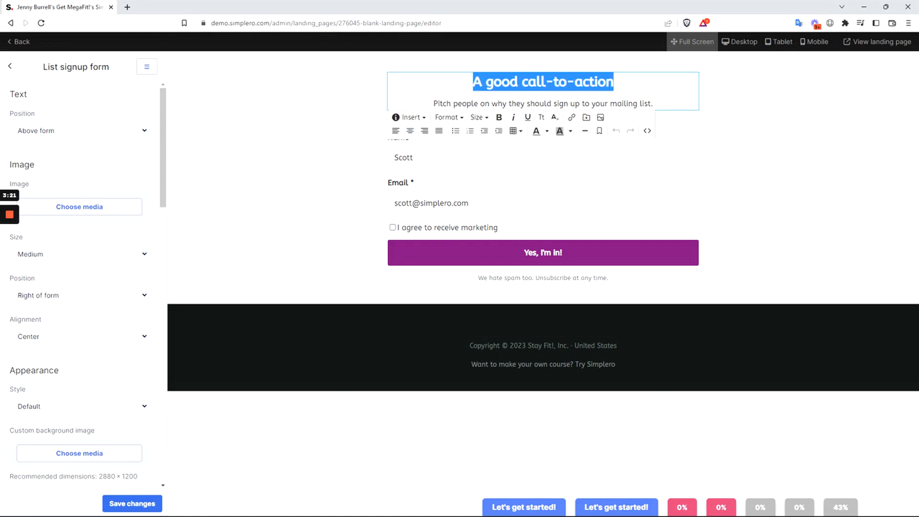
type("Sign up ")
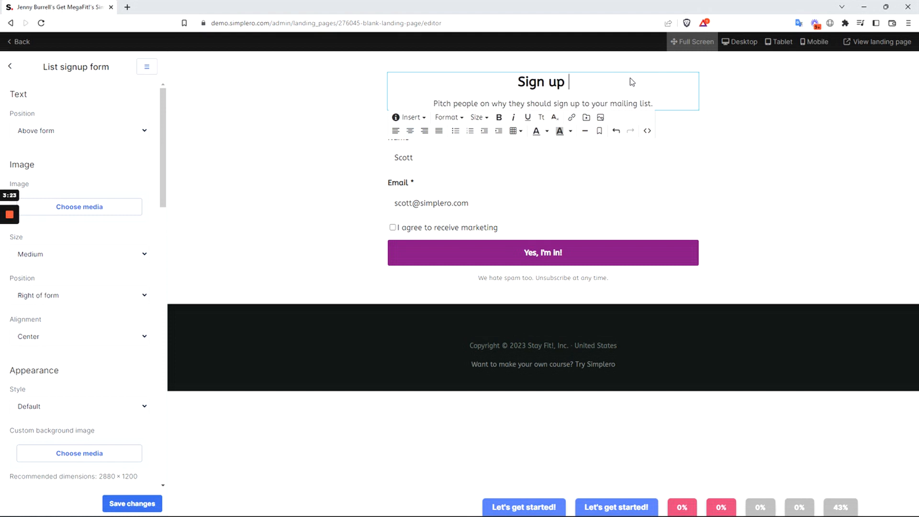
type("for this list")
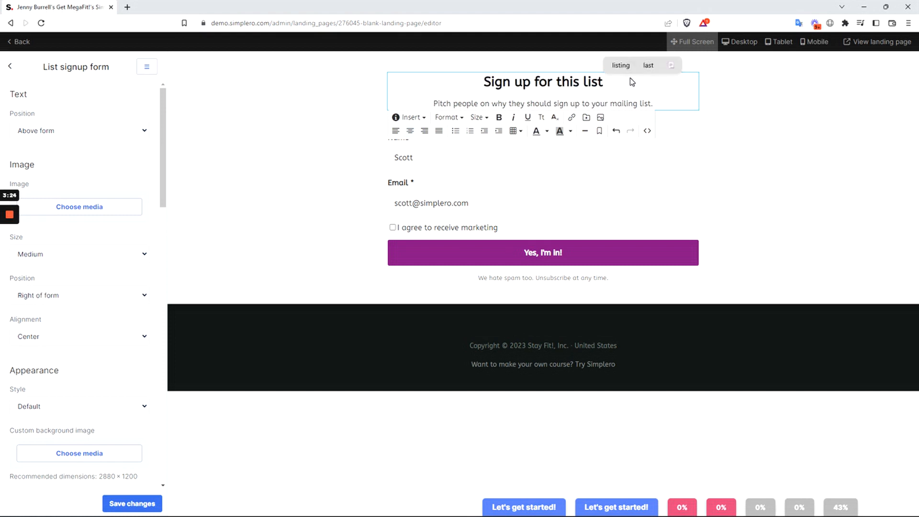
type("!")
Replace the pitch text below the form's heading with "Get a special offer."
left_click_drag(653, 104, 356, 76)
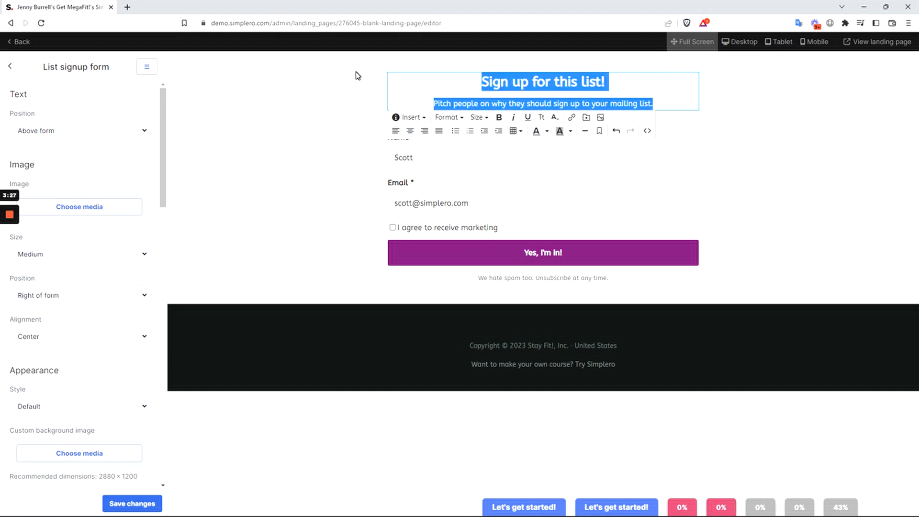
left_click_drag(654, 104, 433, 104)
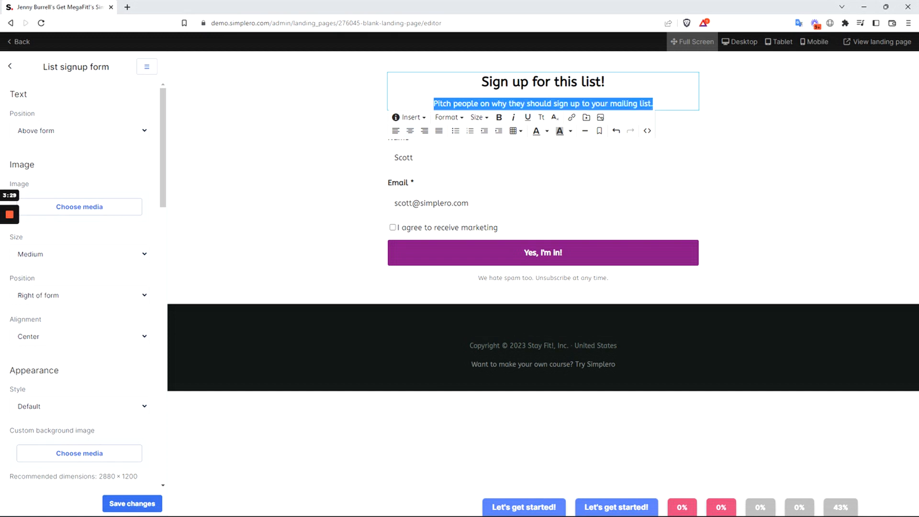
type("G")
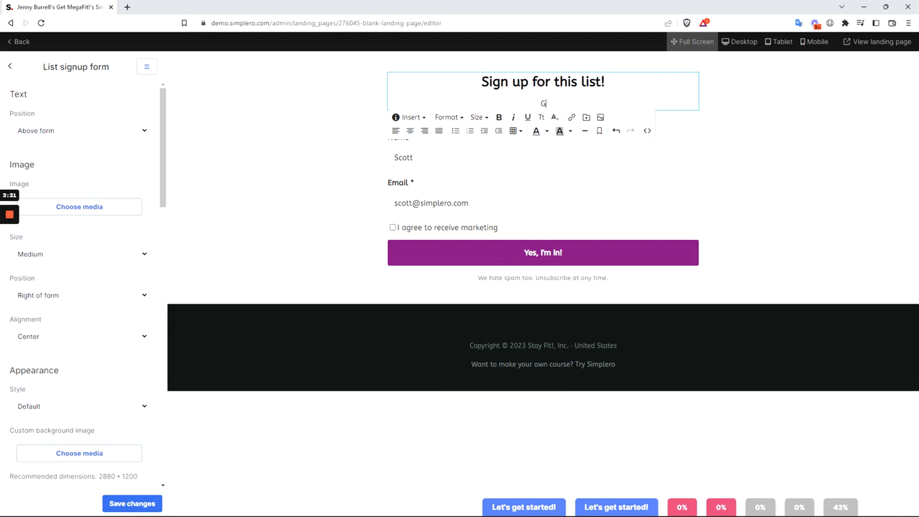
type("et a spedial offer")
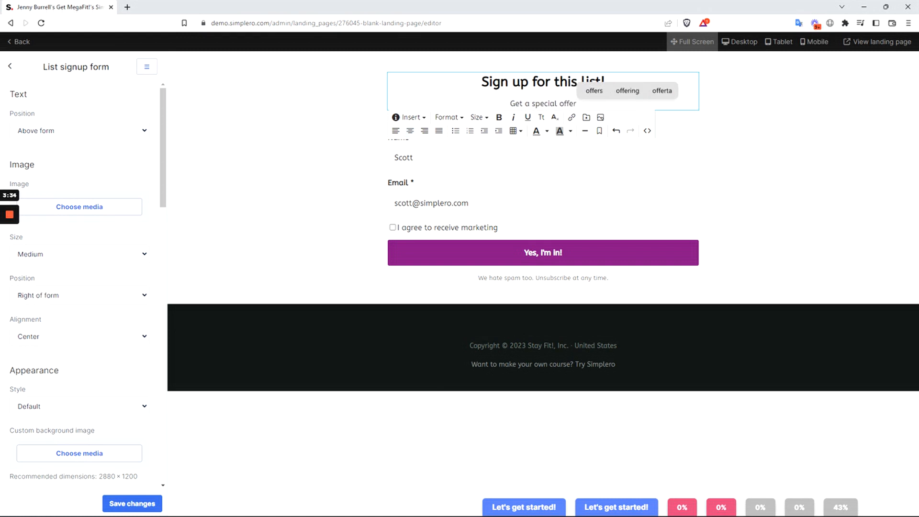
type(".")
left_click(322, 102)
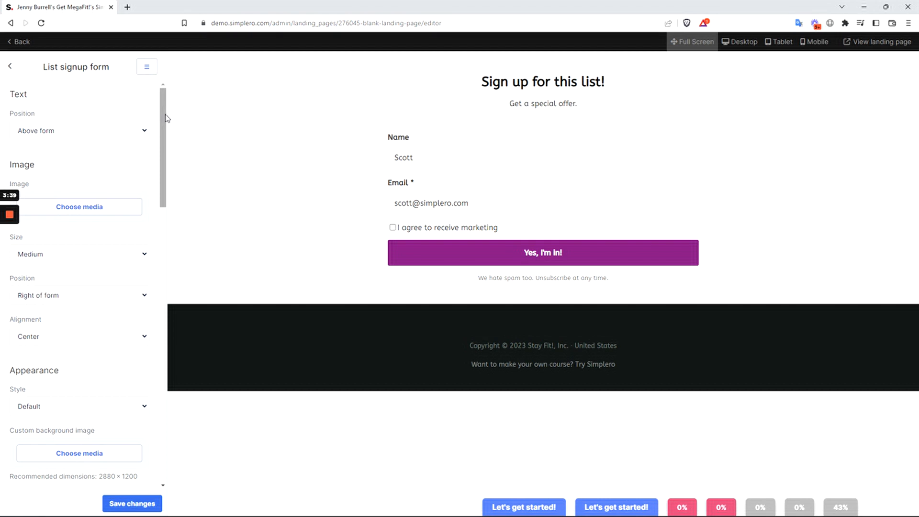
Search the stock photos for "beach" and add a beach sunrise photo as the signup form's image
left_click(128, 209)
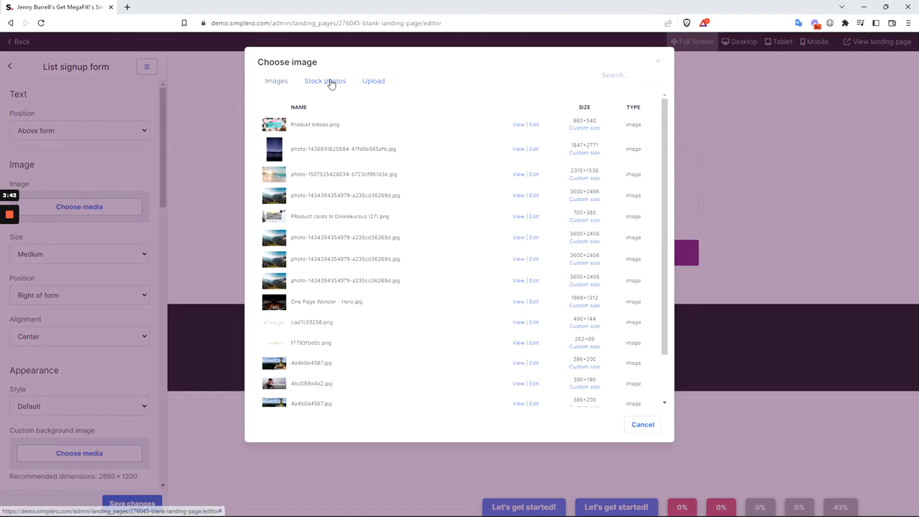
left_click(331, 83)
type("beach")
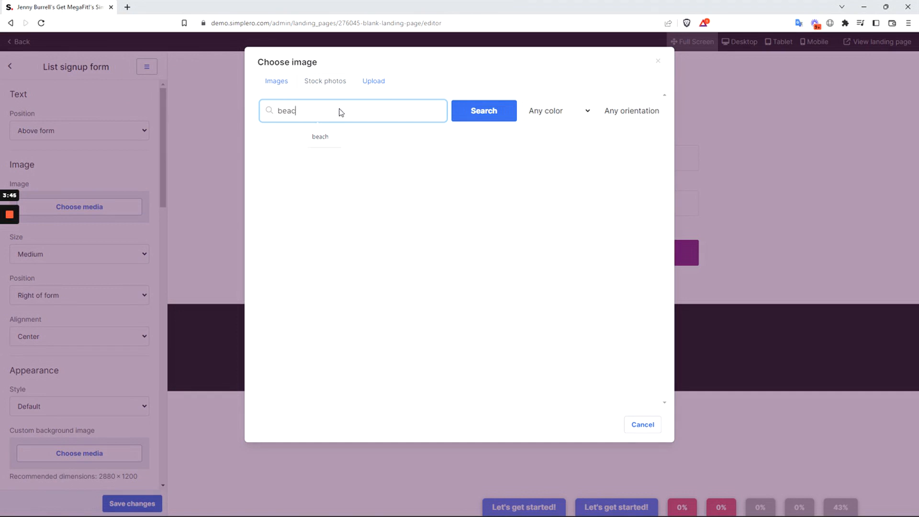
left_click(484, 113)
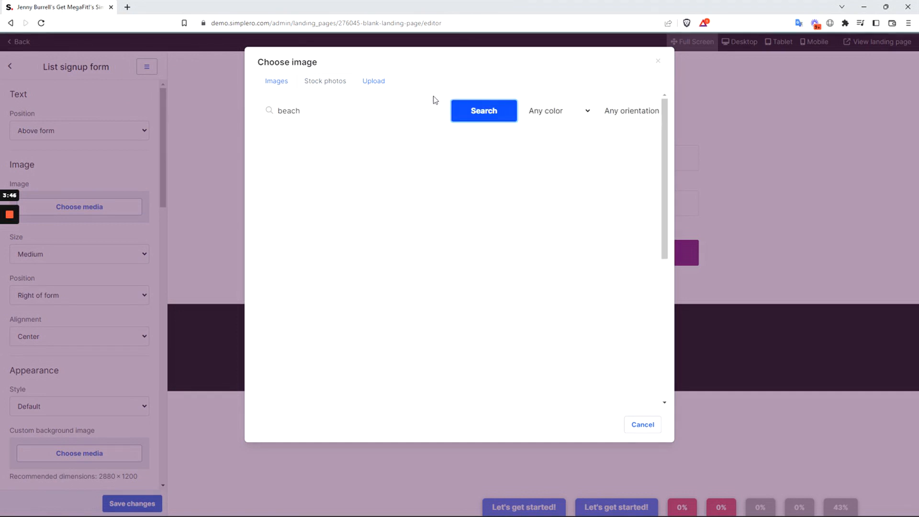
left_click(443, 141)
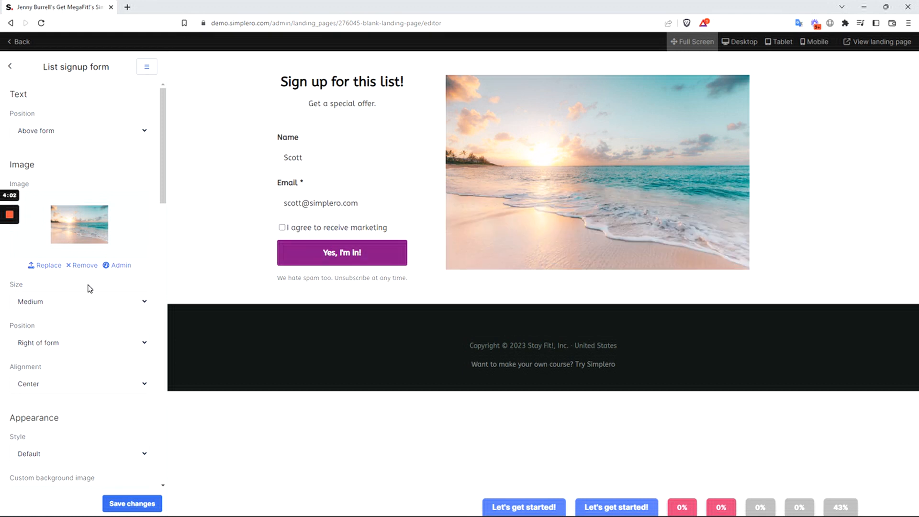
Set the image position to Left of form and remove the beach photo from the signup form
left_click(53, 353)
left_click(53, 355)
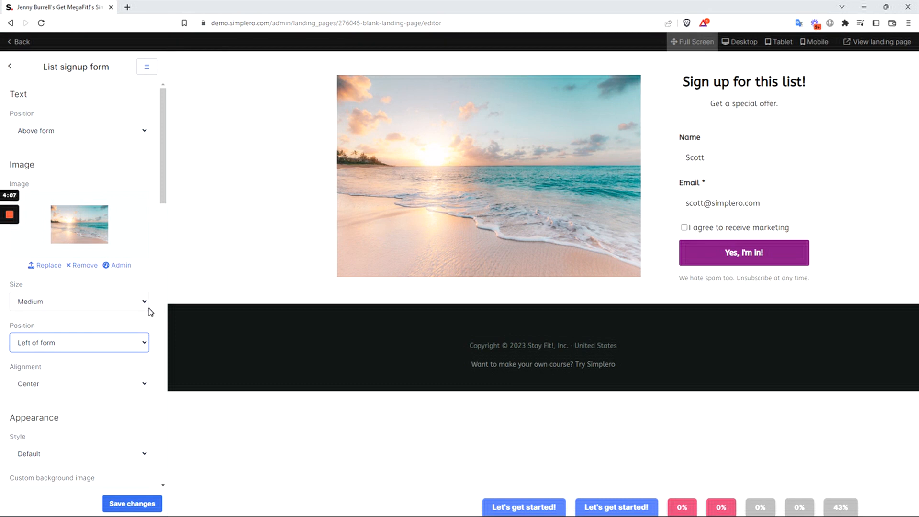
left_click(78, 266)
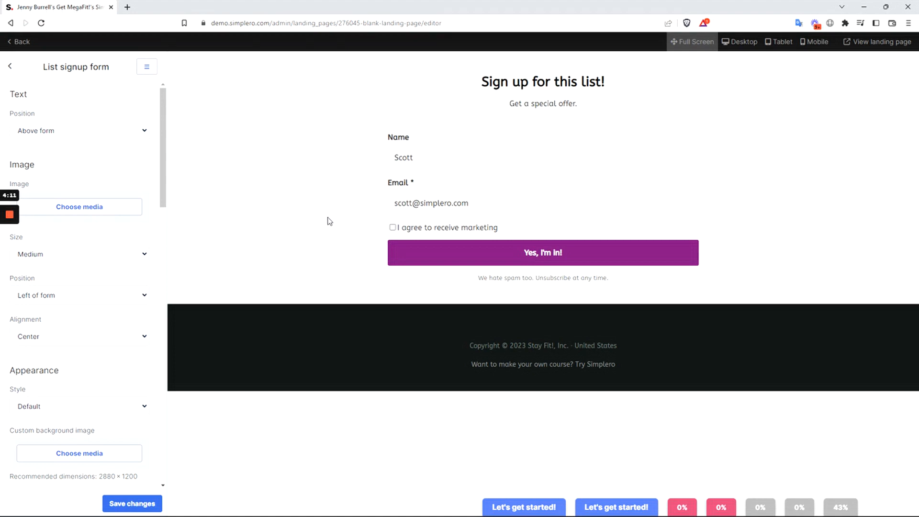
Review the image and appearance settings of the list signup form section
scroll(101, 264, "down", 2)
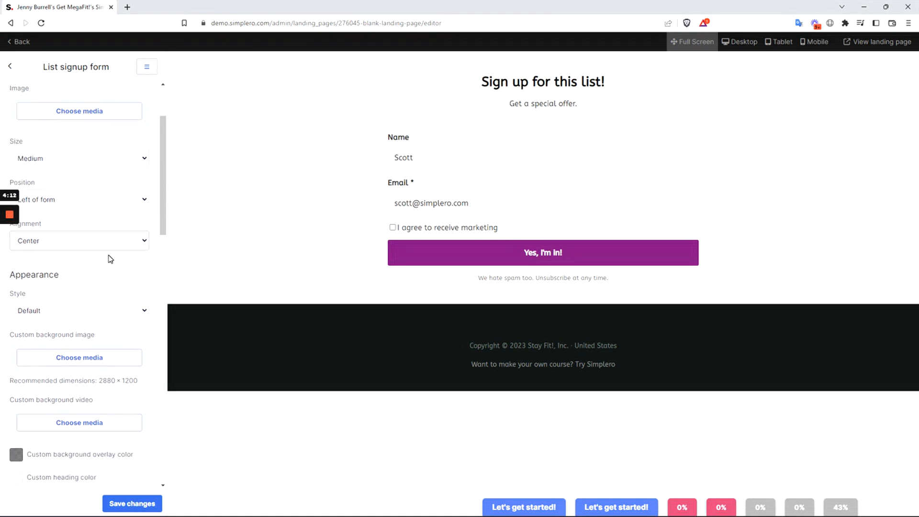
scroll(103, 261, "down", 2)
scroll(143, 266, "up", 1)
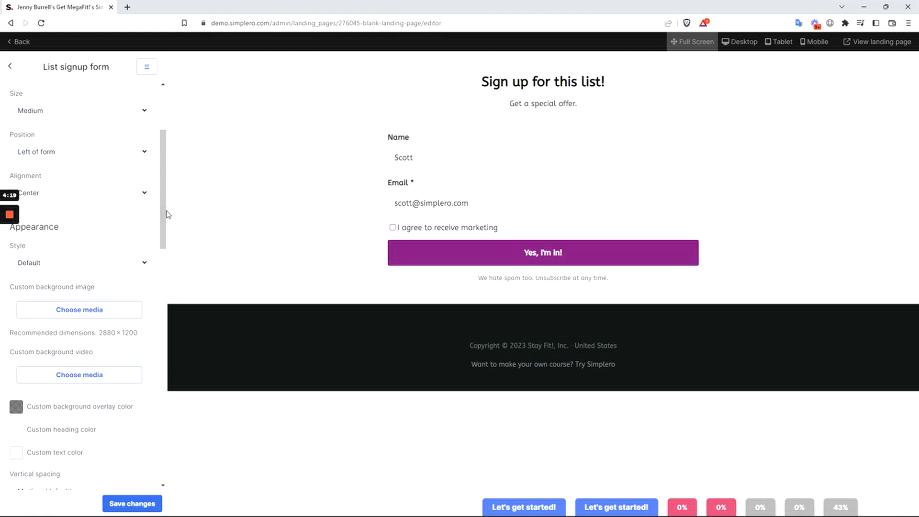
scroll(129, 208, "down", 2)
scroll(119, 206, "up", 4)
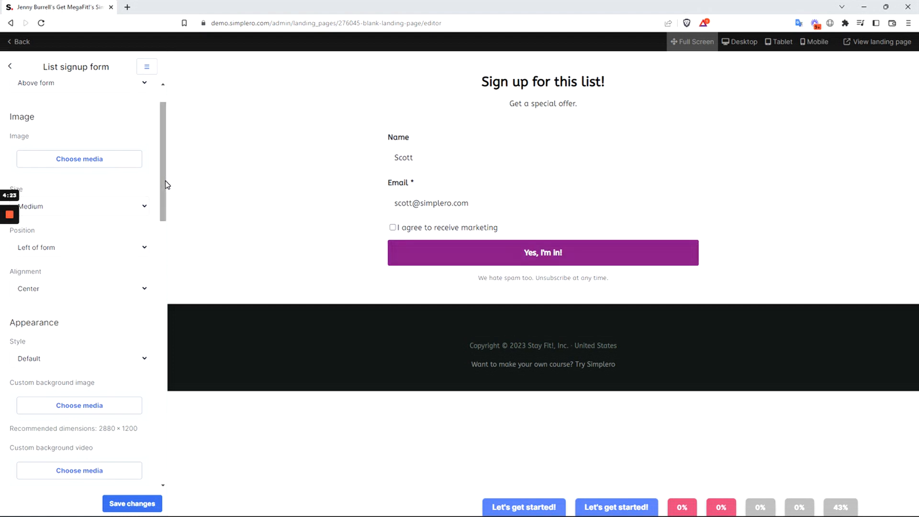
scroll(123, 191, "up", 2)
scroll(123, 203, "down", 4)
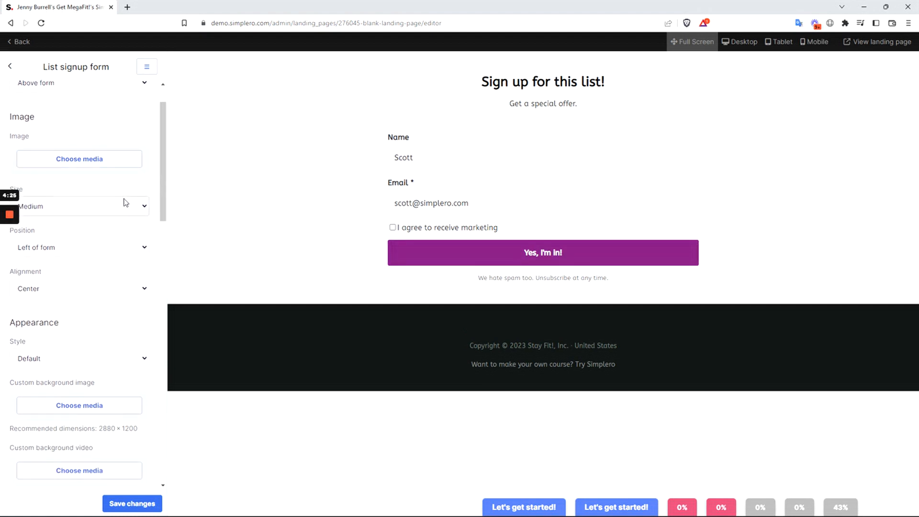
Set the appearance style of the list signup form section to Custom
scroll(122, 209, "down", 1)
left_click(47, 264)
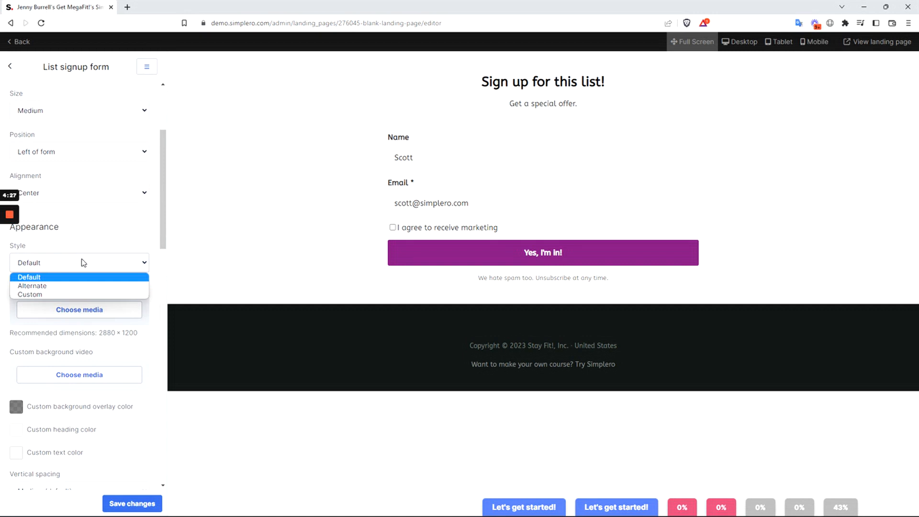
left_click(97, 294)
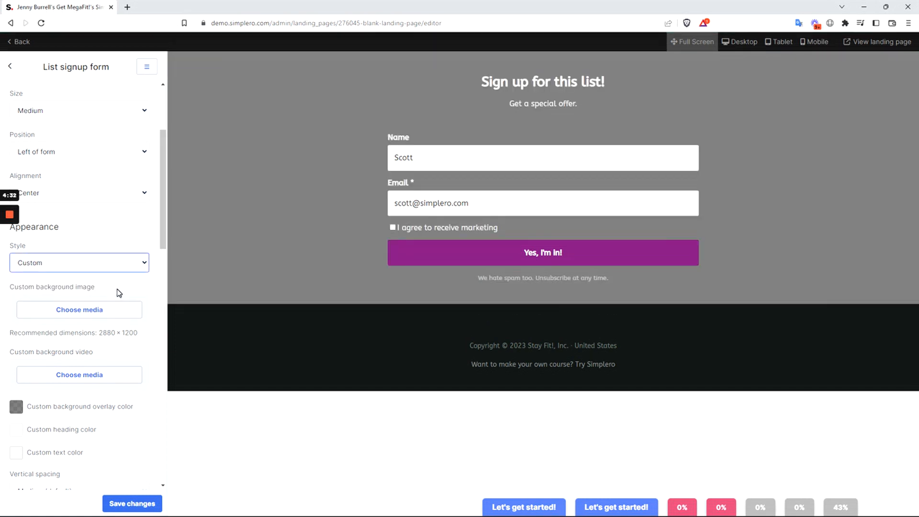
Set the signup form's custom background overlay color to a fully opaque muted teal, #85b7b8
scroll(120, 292, "down", 1)
scroll(134, 296, "down", 3)
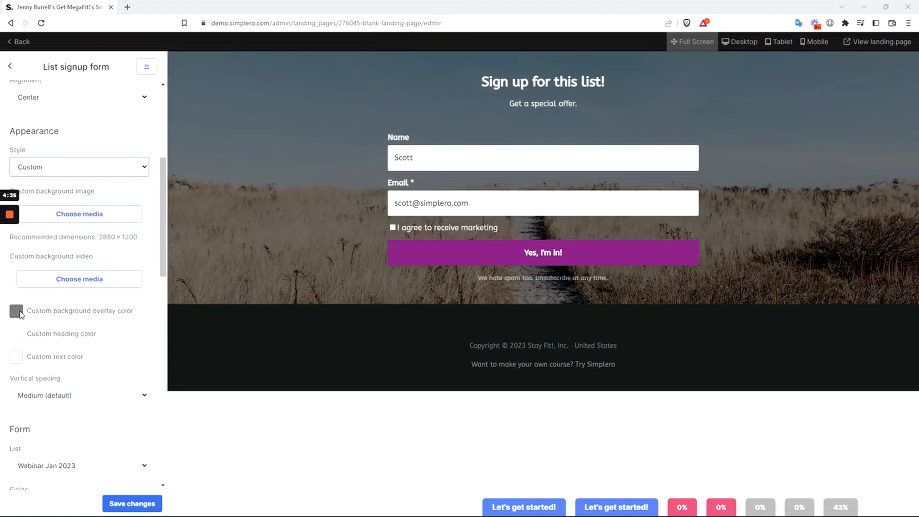
left_click(65, 312)
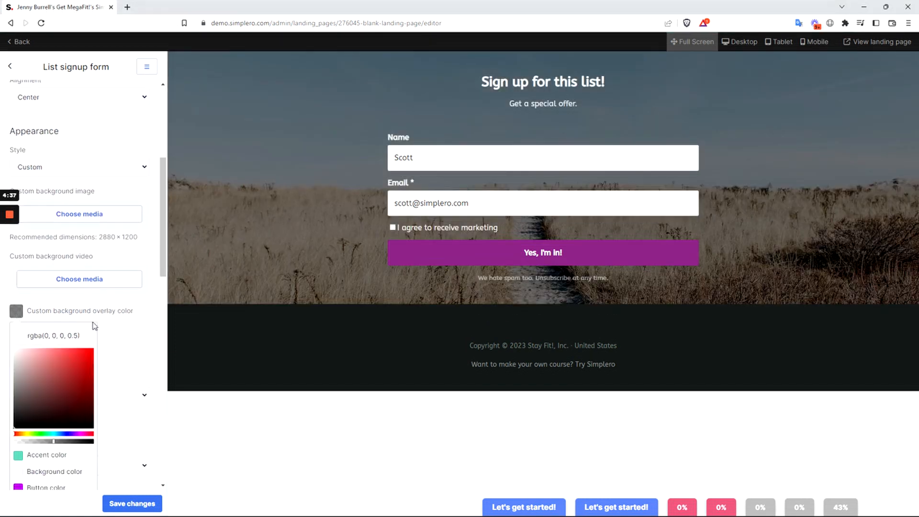
scroll(59, 382, "down", 2)
left_click(54, 386)
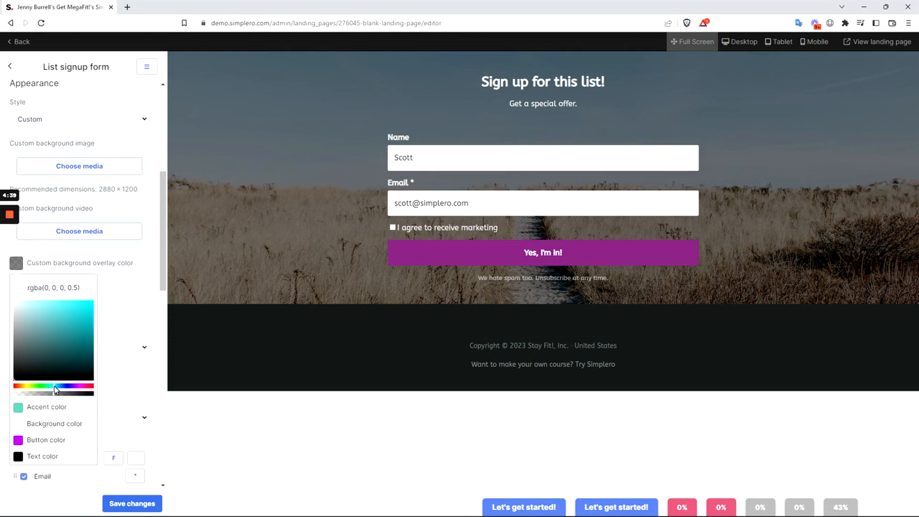
left_click_drag(84, 328, 100, 302)
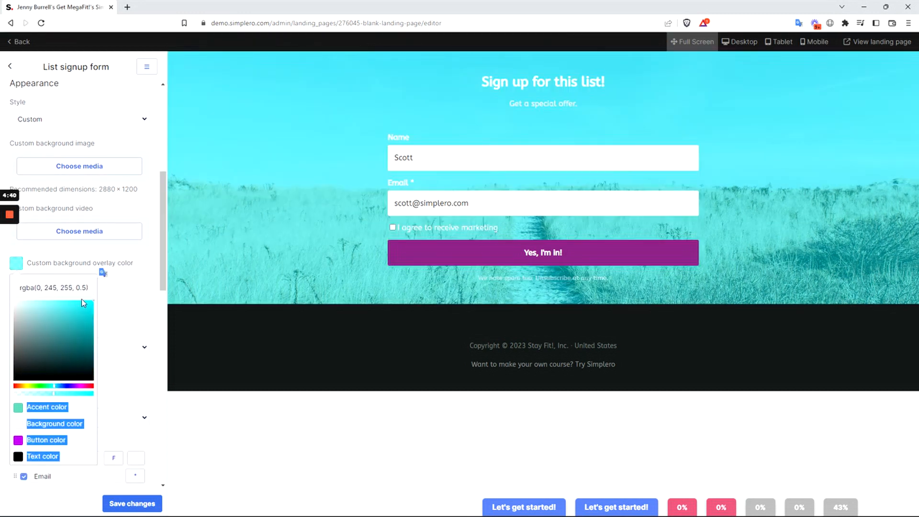
left_click(92, 393)
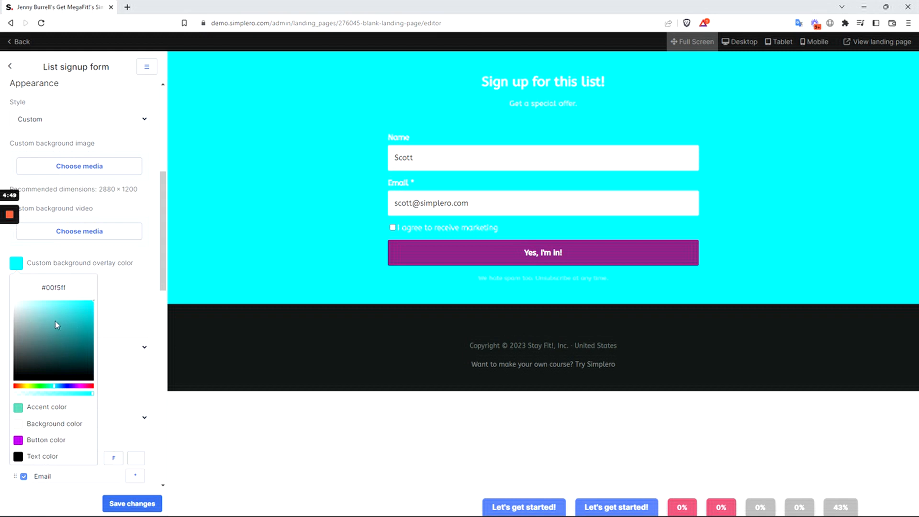
mouse_move(51, 308)
left_mouse_down()
mouse_move(41, 316)
mouse_move(42, 307)
left_mouse_up()
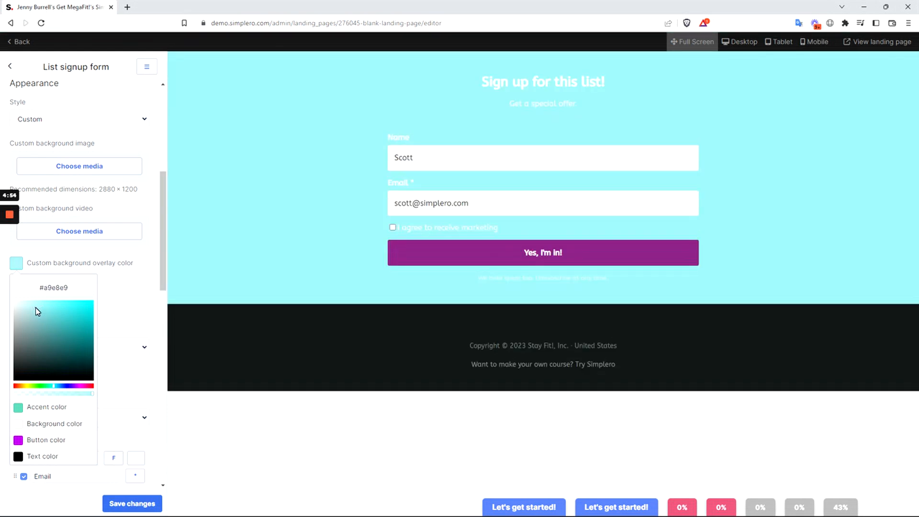
left_click(35, 322)
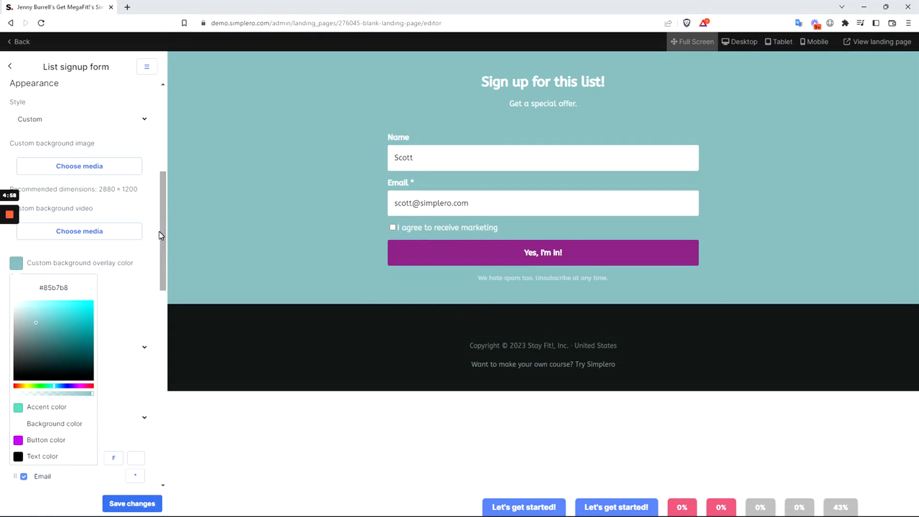
left_click(164, 235)
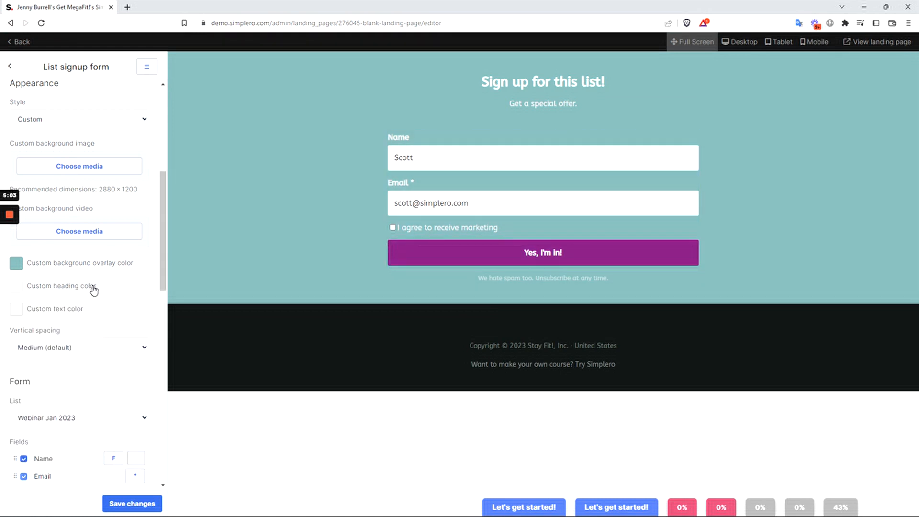
Set the signup form's submit button color to near-black #2d2929
scroll(107, 282, "down", 6)
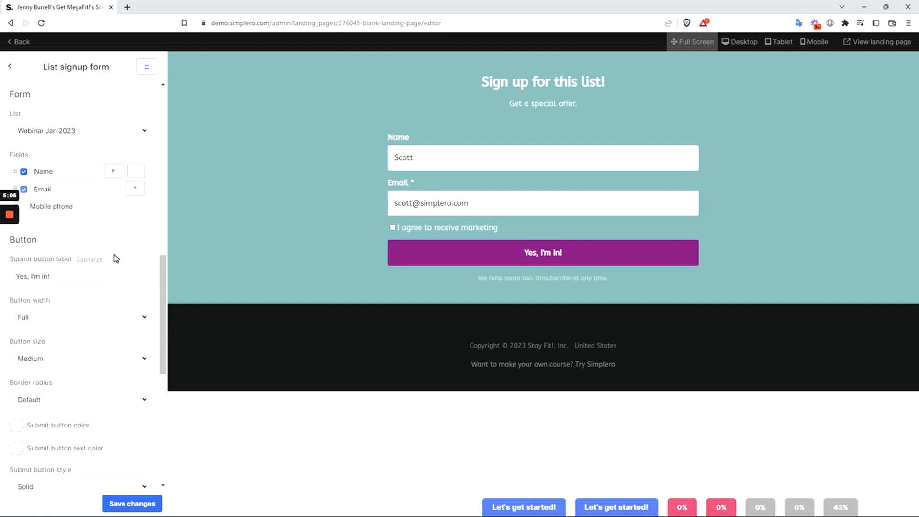
scroll(116, 258, "down", 2)
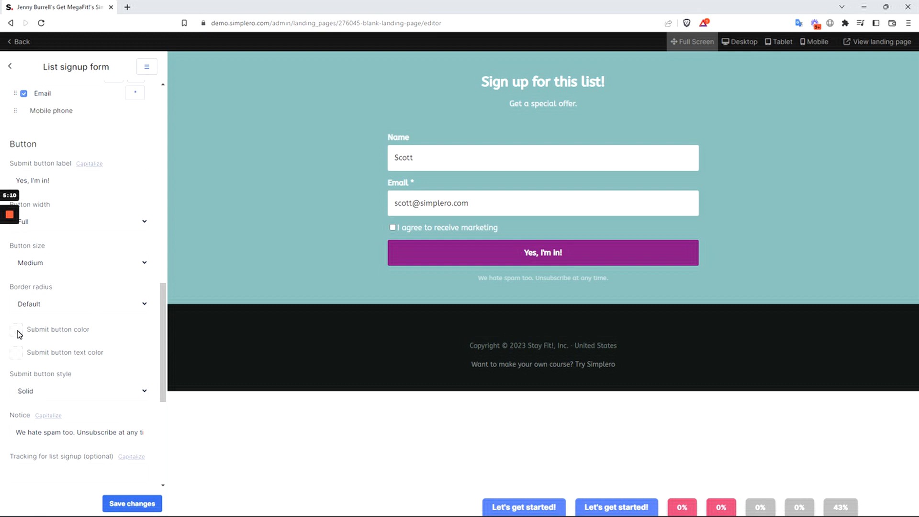
left_click(43, 332)
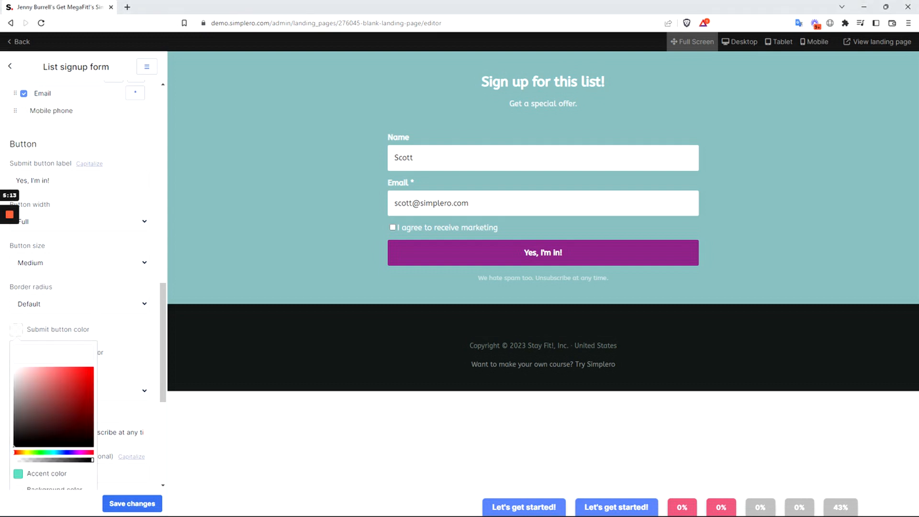
scroll(44, 372, "down", 1)
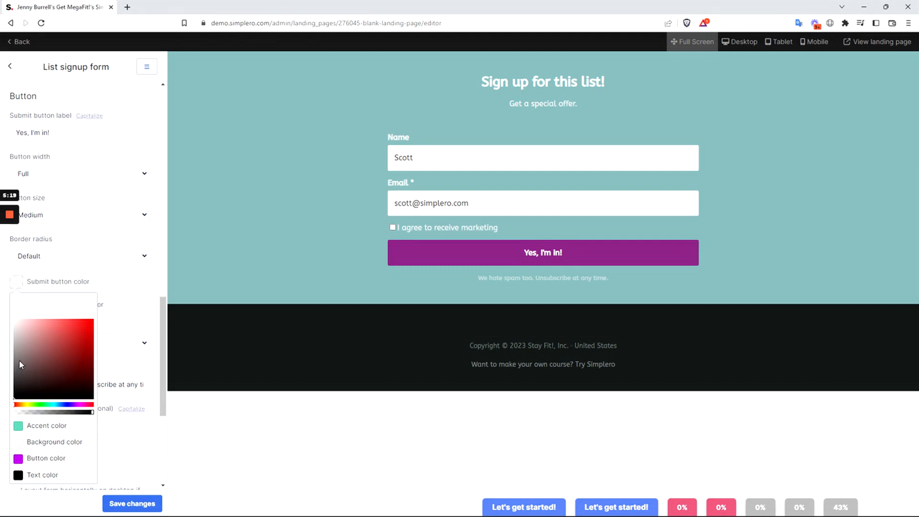
left_click(21, 385)
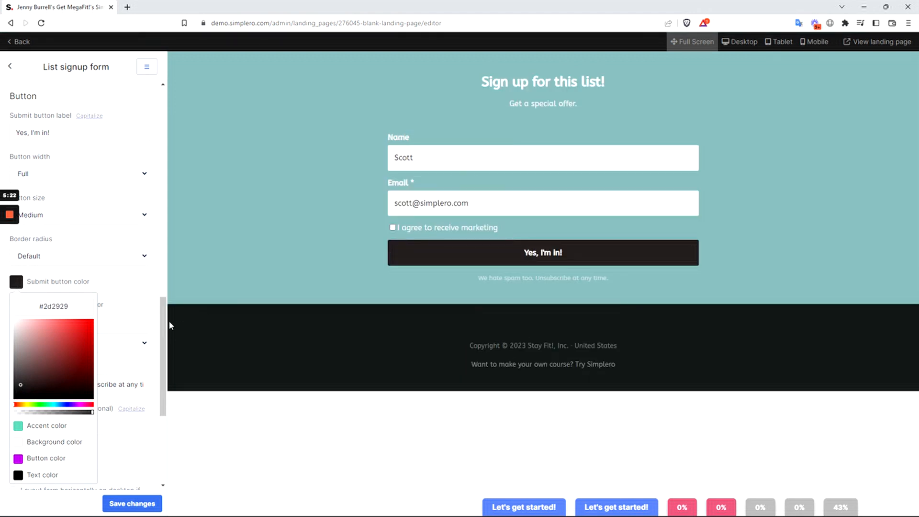
Select Webinar Jan 2023 as the list that the signup form subscribes visitors to
left_click_drag(164, 323, 162, 212)
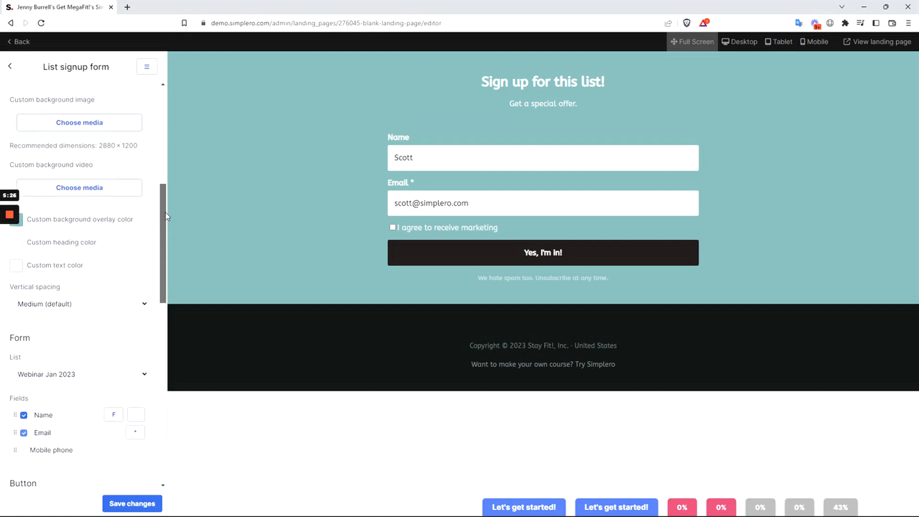
scroll(62, 267, "down", 2)
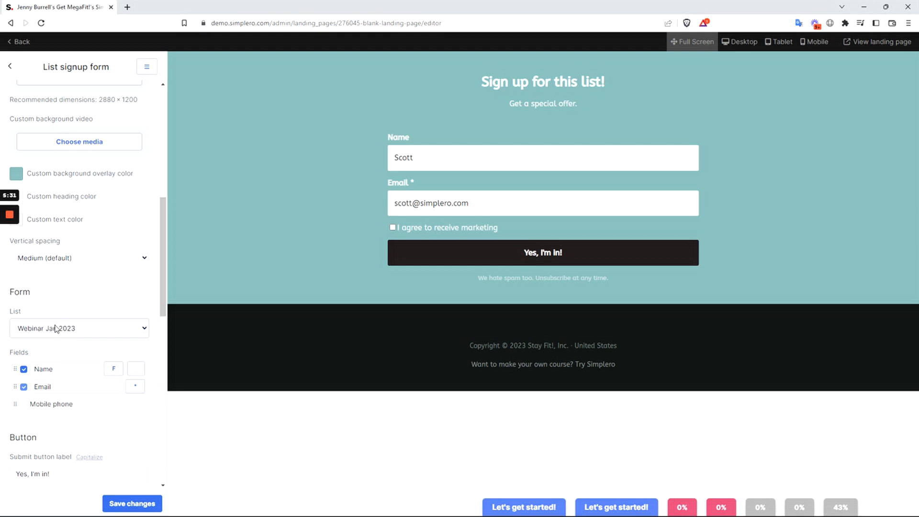
left_click(89, 327)
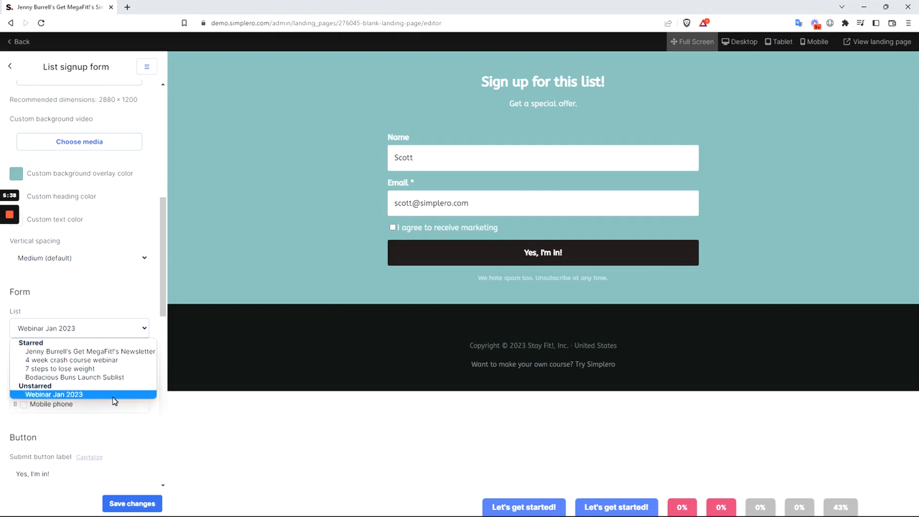
left_click(83, 396)
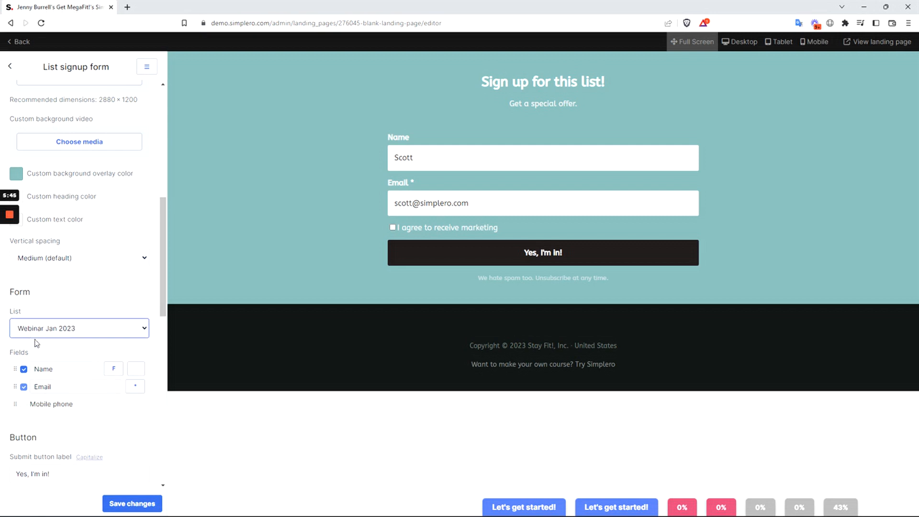
Replace the signup form's submit button label with "Sign me up!"
scroll(125, 291, "down", 1)
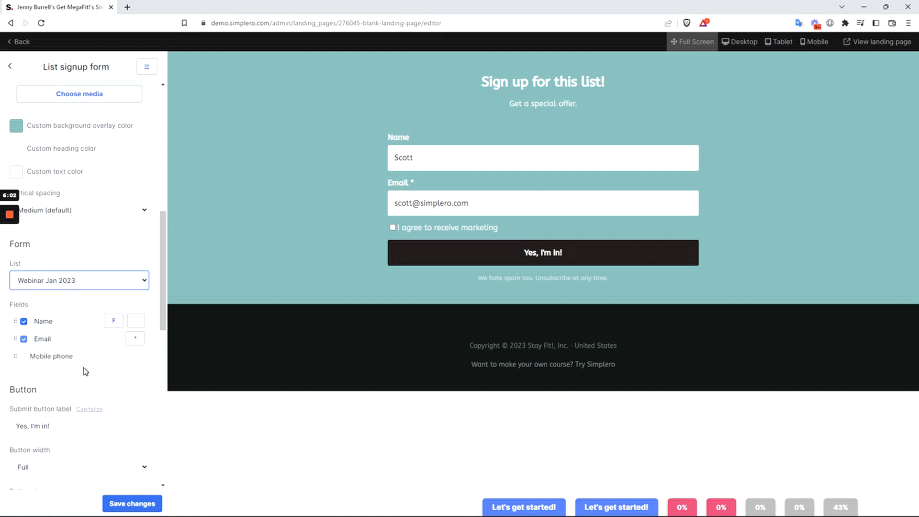
scroll(88, 364, "down", 3)
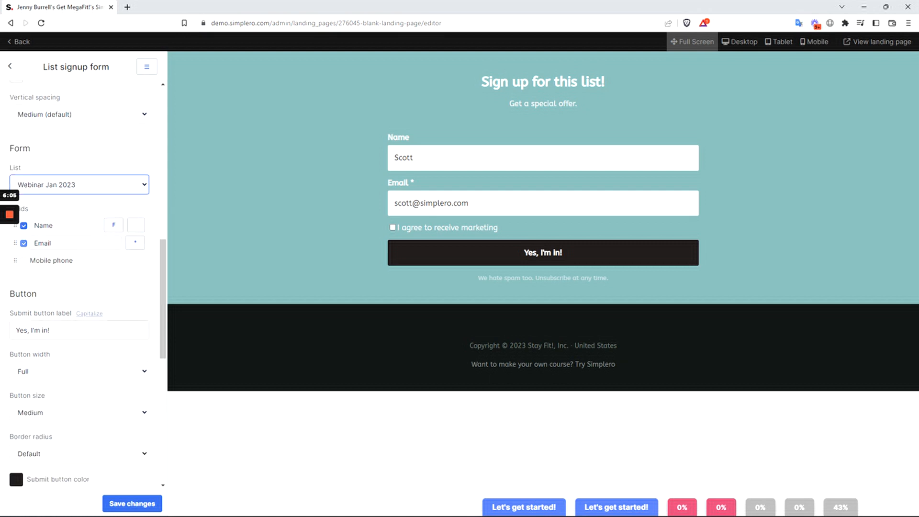
left_click_drag(58, 331, 8, 329)
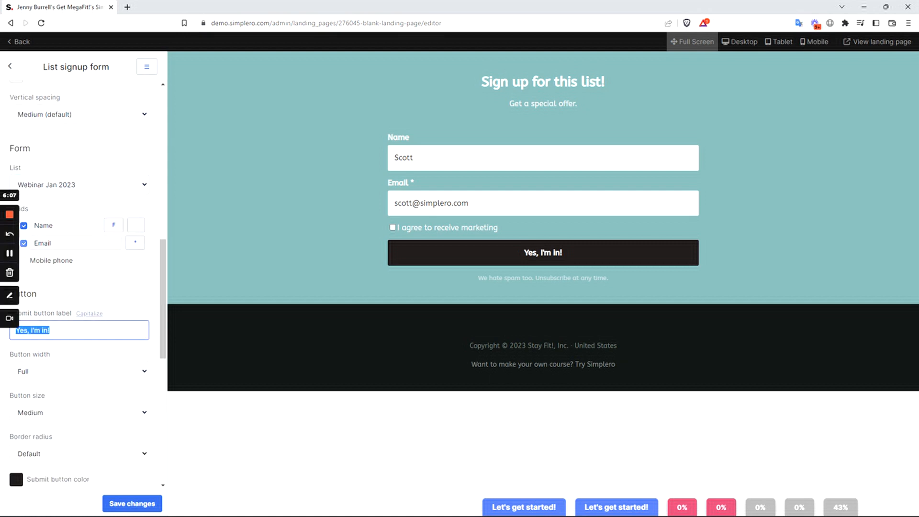
type("Sign me up!")
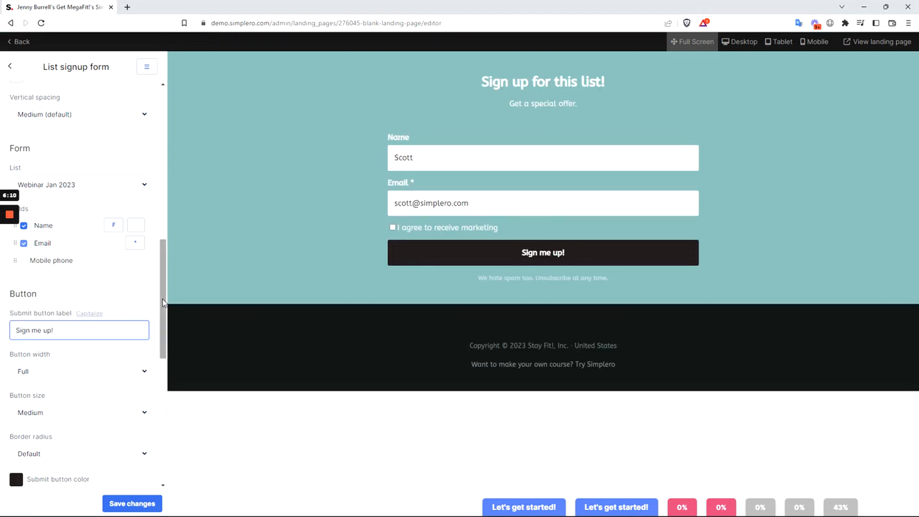
Try the Standard width on the submit button and switch it back to Full
scroll(160, 301, "down", 1)
left_click(78, 323)
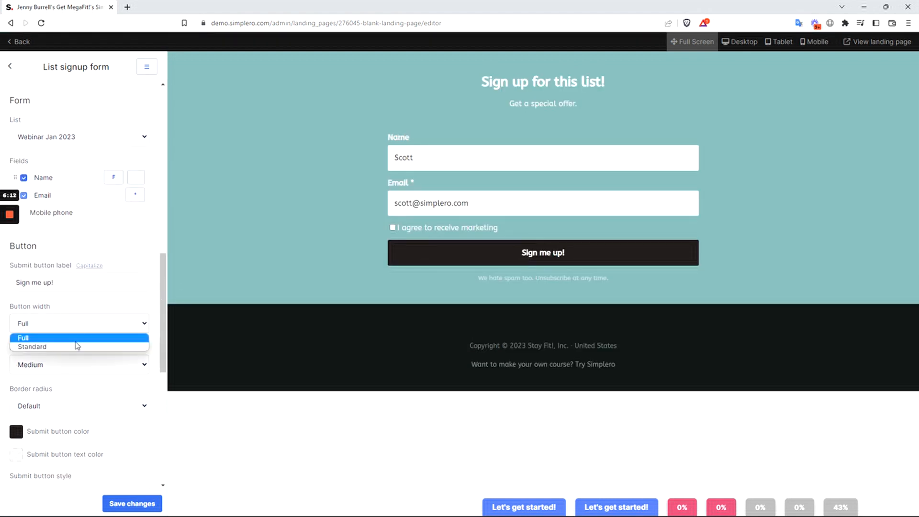
left_click(76, 346)
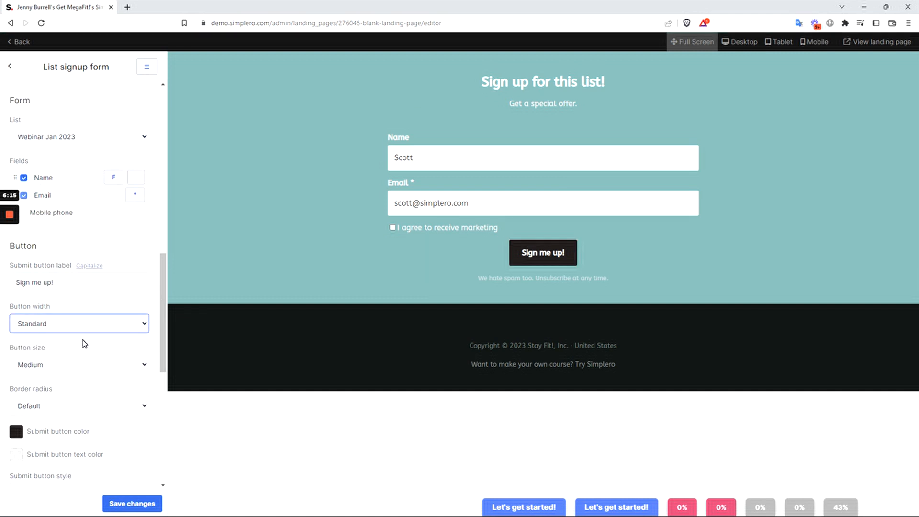
left_click(88, 322)
left_click(86, 338)
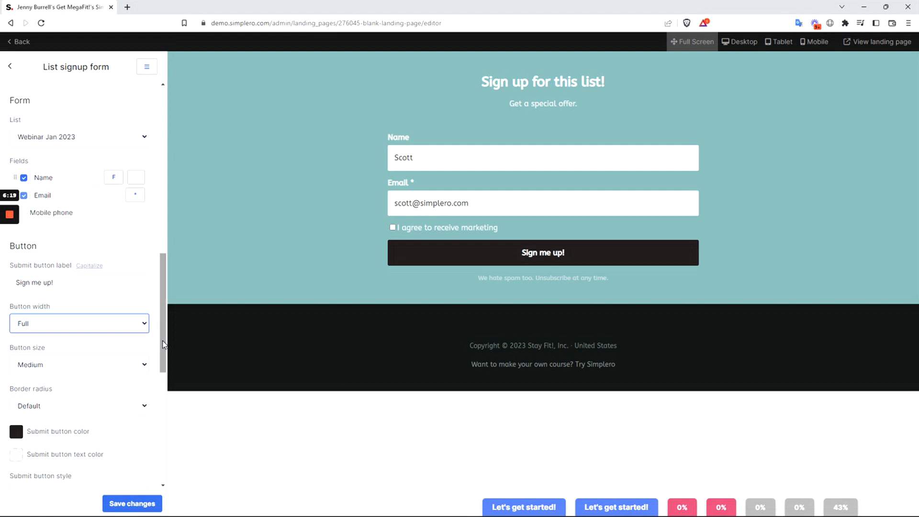
Try the Outline style on the submit button and switch it back to Solid
left_click_drag(162, 345, 165, 367)
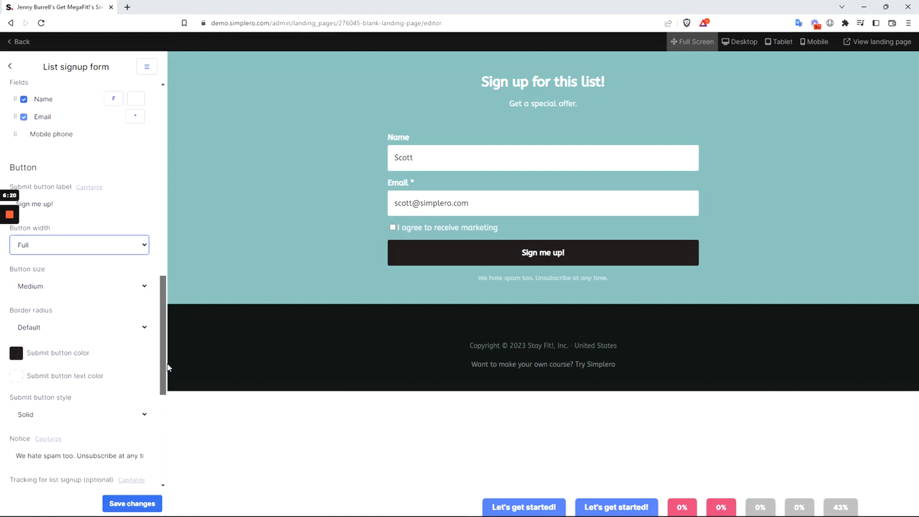
scroll(167, 367, "down", 3)
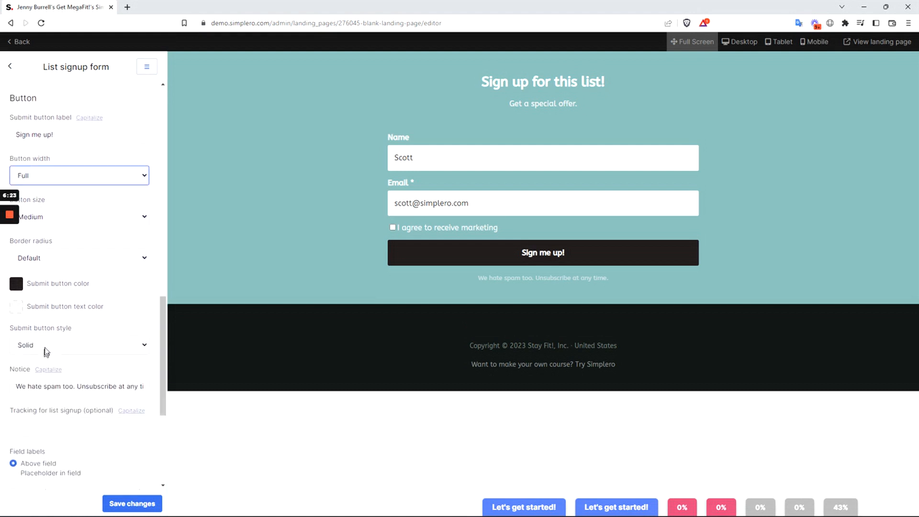
left_click(46, 351)
left_click(49, 367)
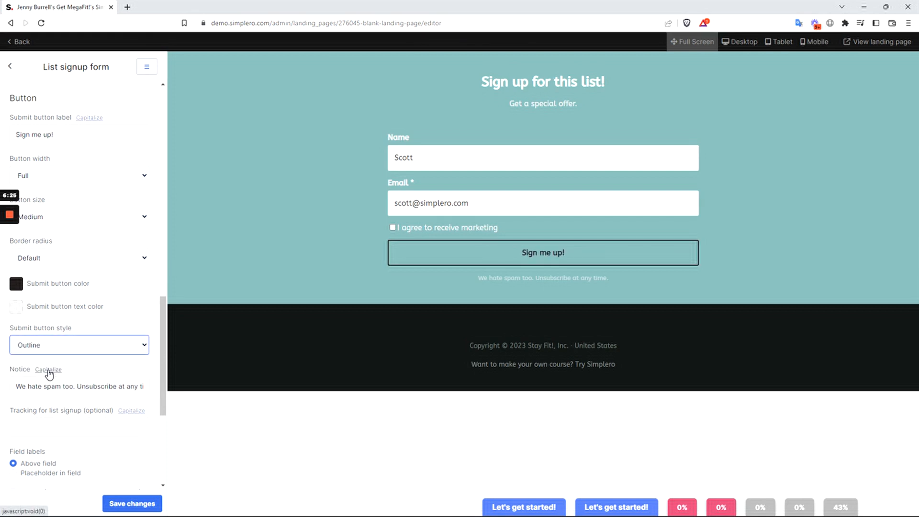
left_click(56, 350)
left_click(57, 358)
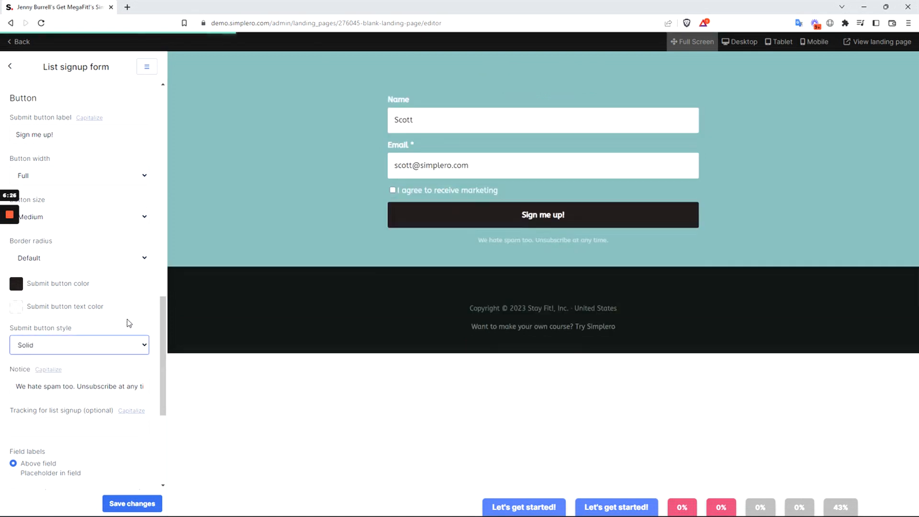
Set the signup form's field labels to Placeholder in field and review the section's remaining settings
scroll(165, 322, "down", 1)
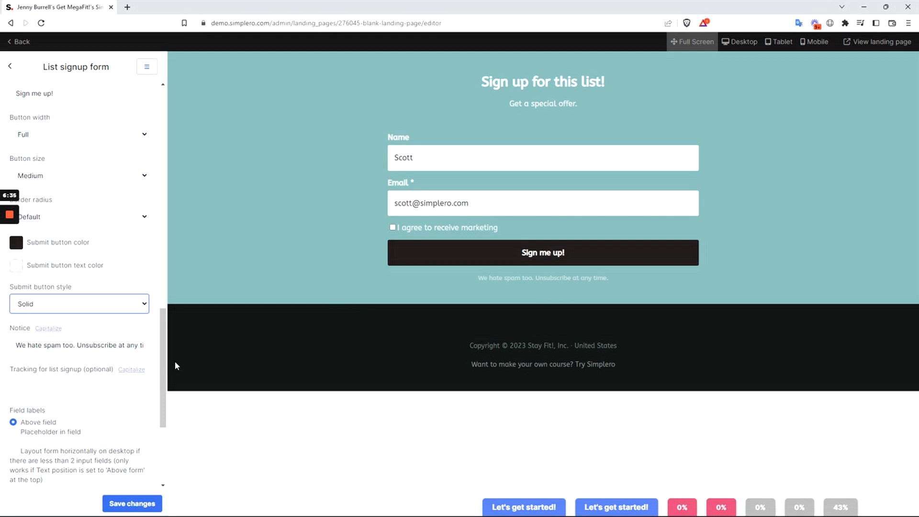
scroll(163, 359, "down", 2)
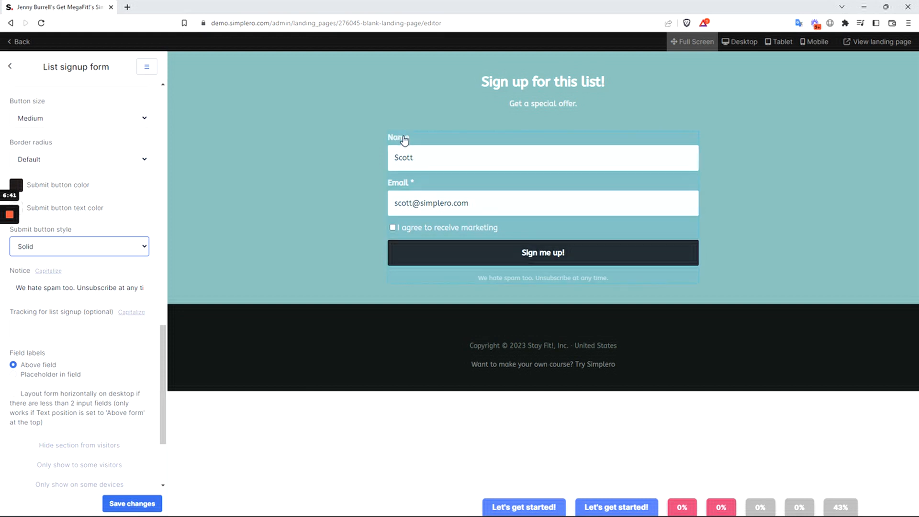
left_click(51, 376)
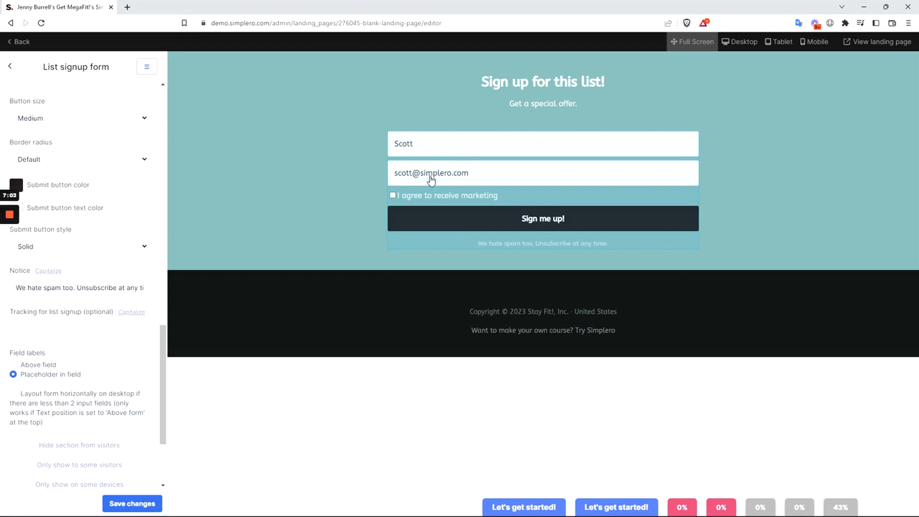
scroll(76, 354, "down", 2)
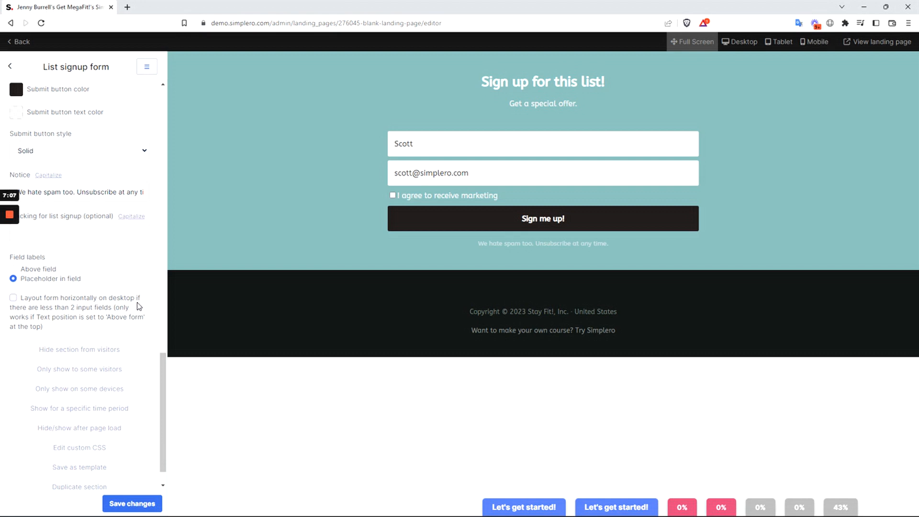
scroll(139, 306, "up", 15)
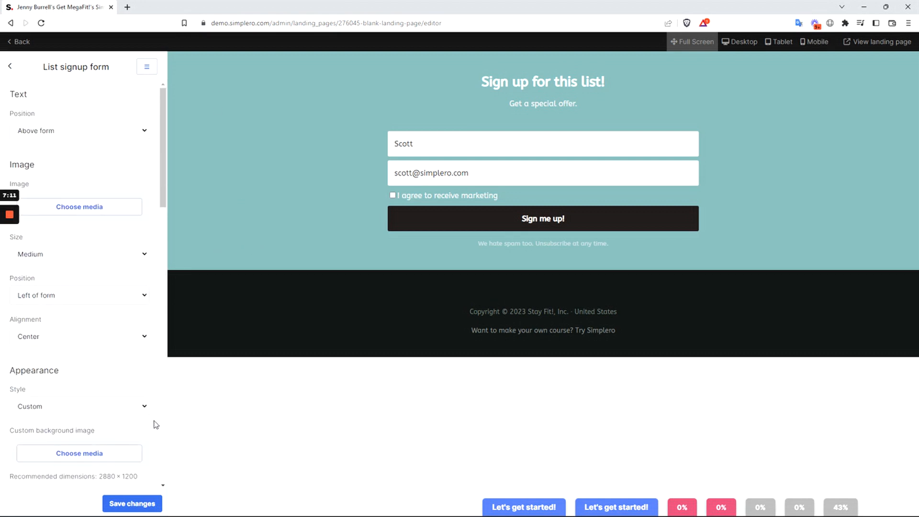
Save the signup form changes and add a Media section to the landing page, searching the section types for "medi"
left_click(147, 500)
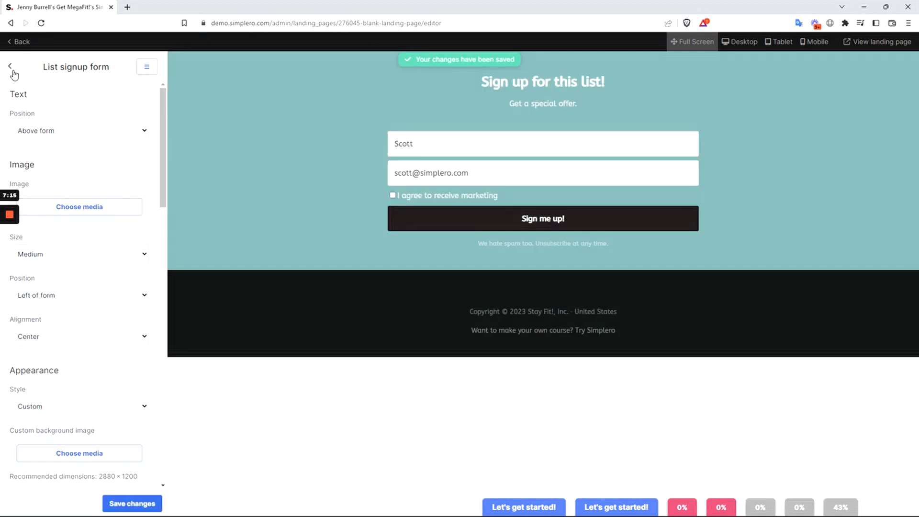
left_click(11, 68)
left_click(52, 141)
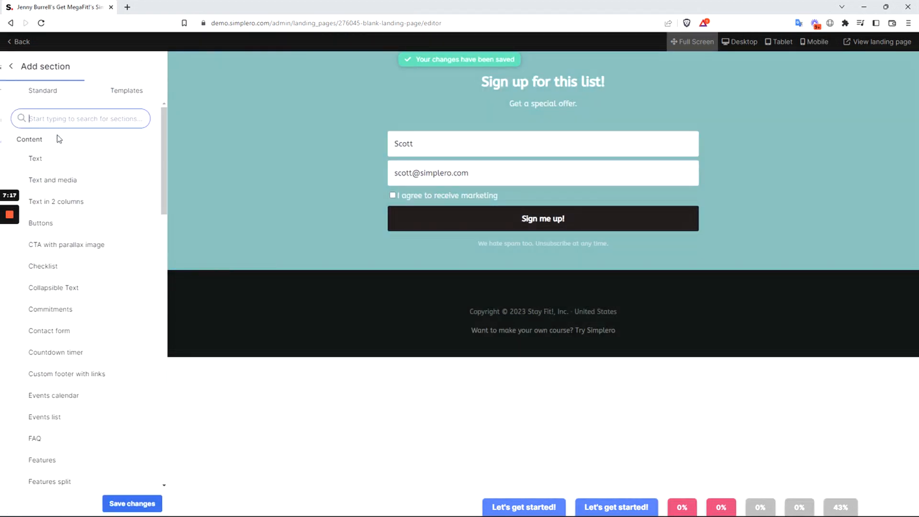
type("medi")
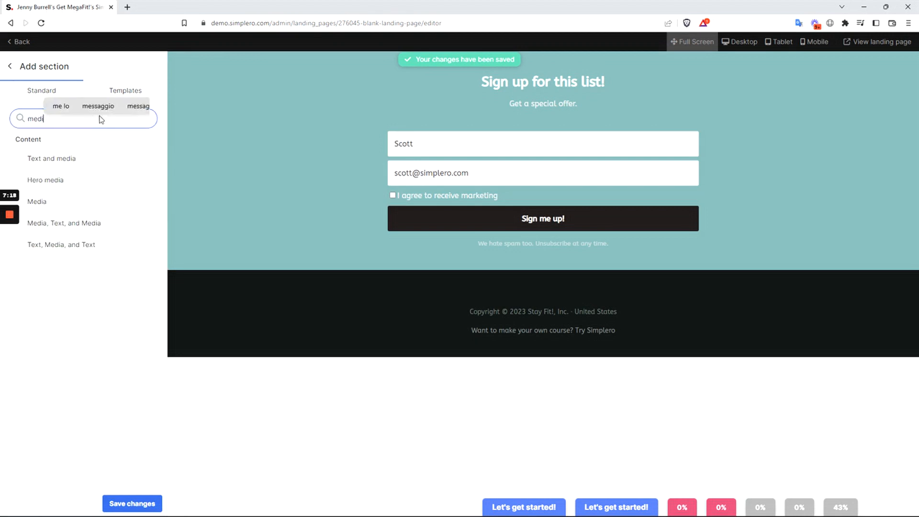
left_click(55, 202)
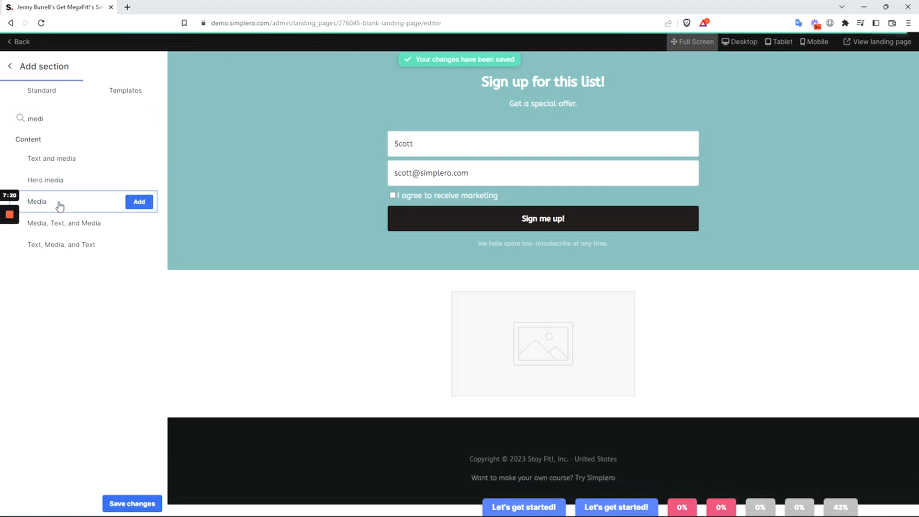
left_click(139, 201)
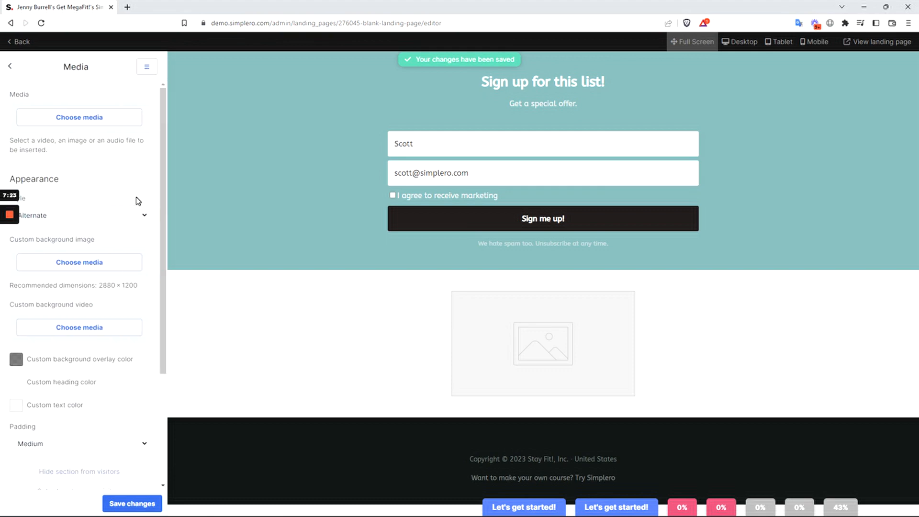
Insert the beach stock photo with the sun low over a turquoise sea into the Media section
left_click(100, 123)
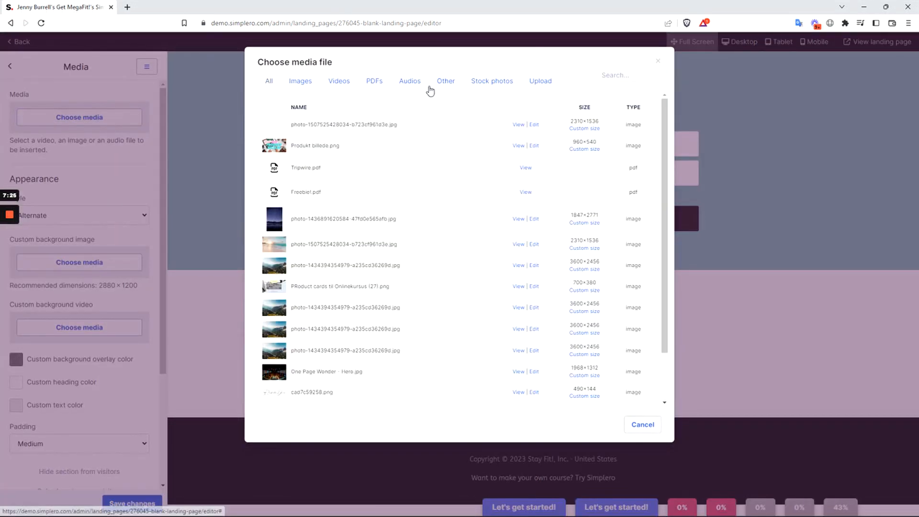
left_click(491, 82)
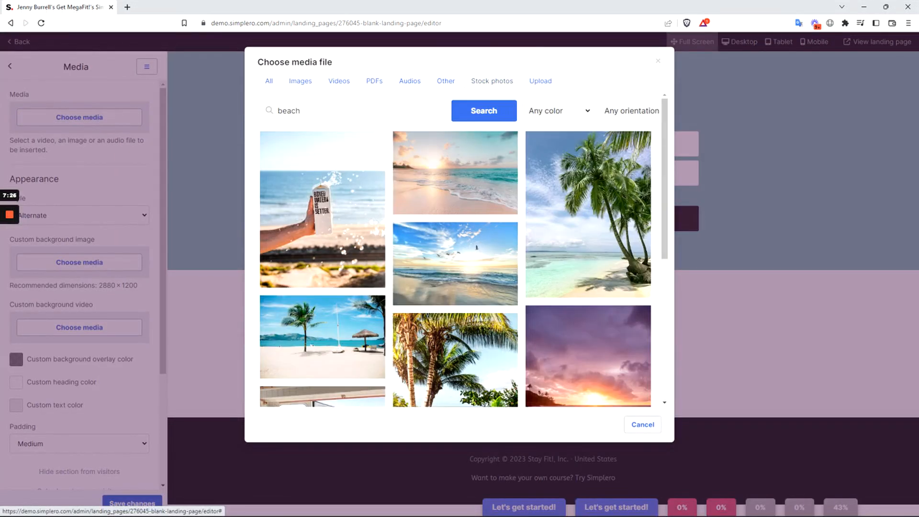
left_click(465, 158)
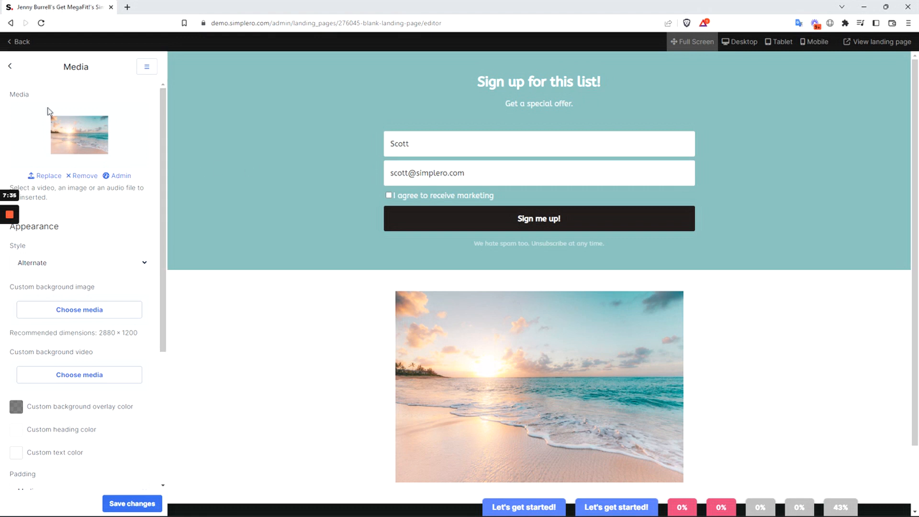
Move the Media section above the List signup form and save the changes
left_click(11, 68)
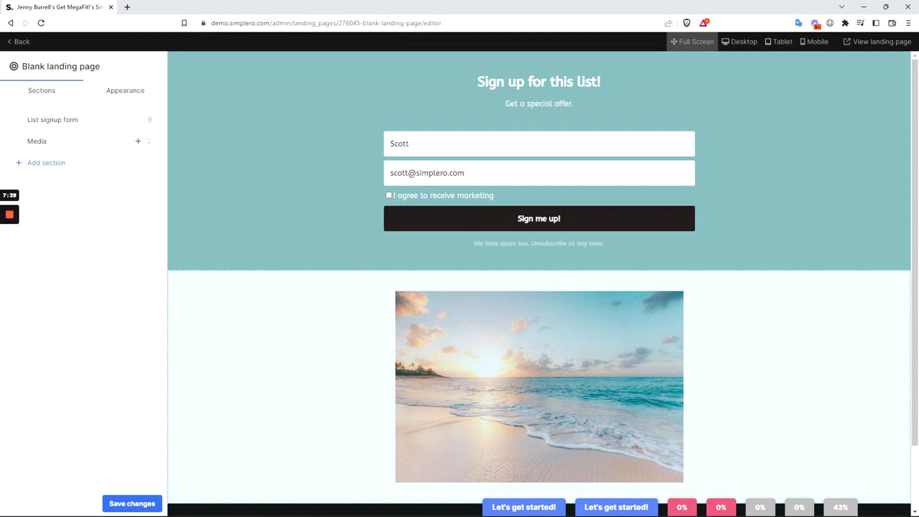
left_click_drag(150, 141, 152, 119)
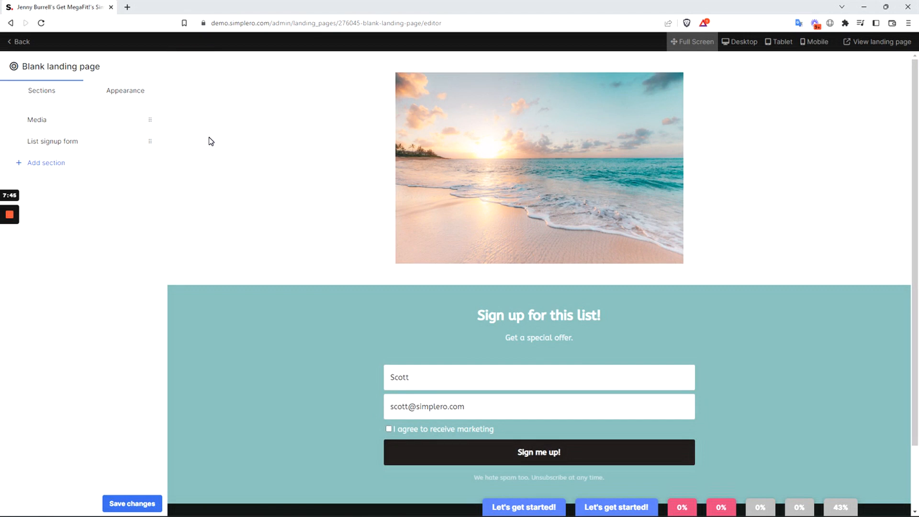
left_click(132, 503)
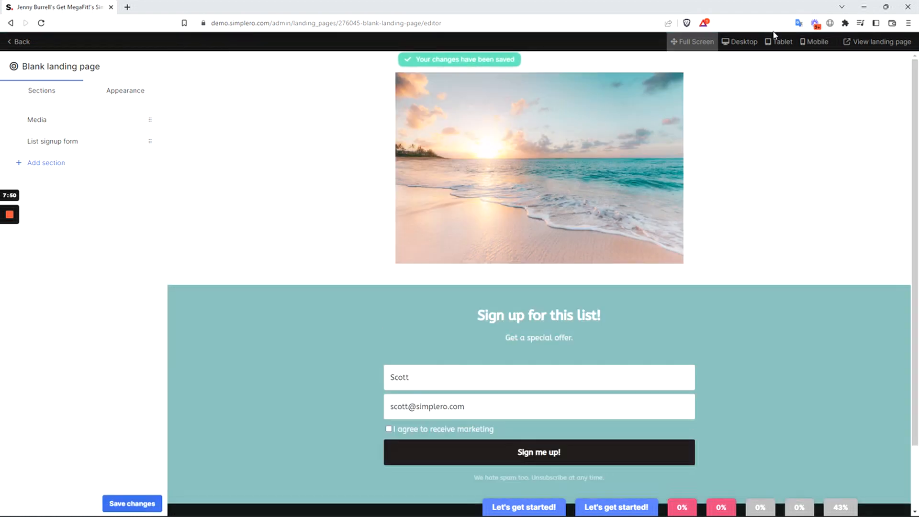
View the live landing page and look over its image, signup form and footer
left_click(865, 42)
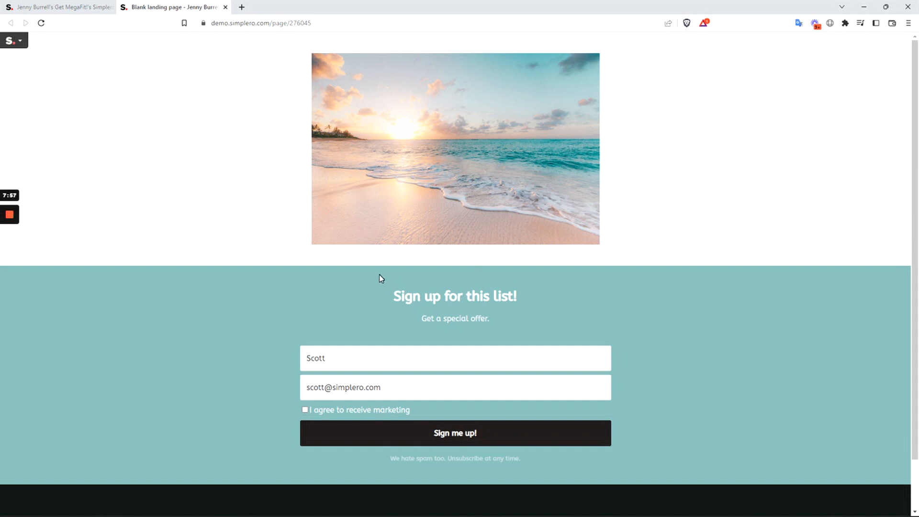
scroll(379, 274, "down", 2)
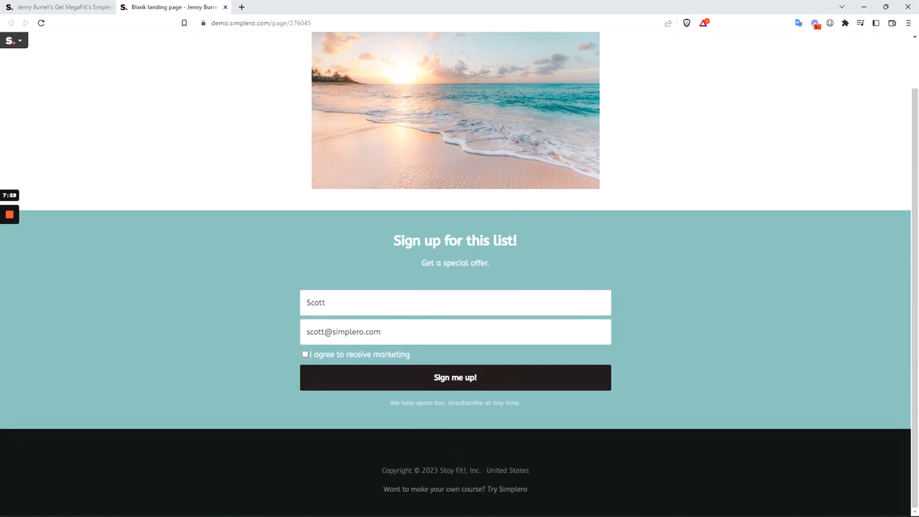
scroll(287, 438, "up", 2)
scroll(306, 433, "down", 2)
scroll(459, 474, "up", 2)
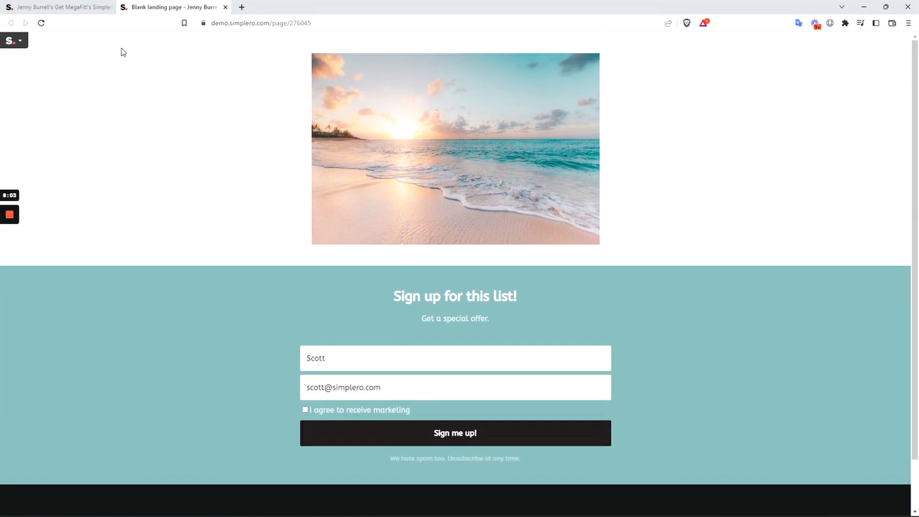
Reopen the landing page for editing, hide its footer, save the changes and check the live page
left_click(15, 41)
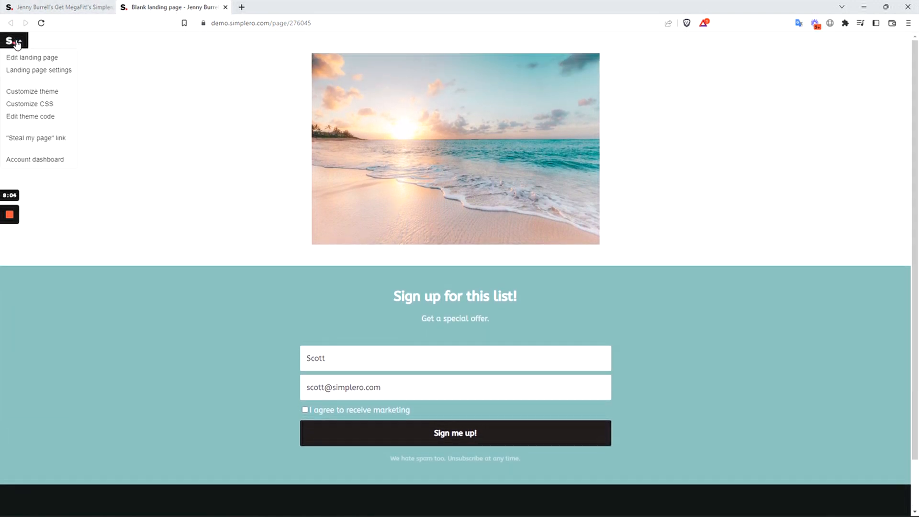
left_click(53, 58)
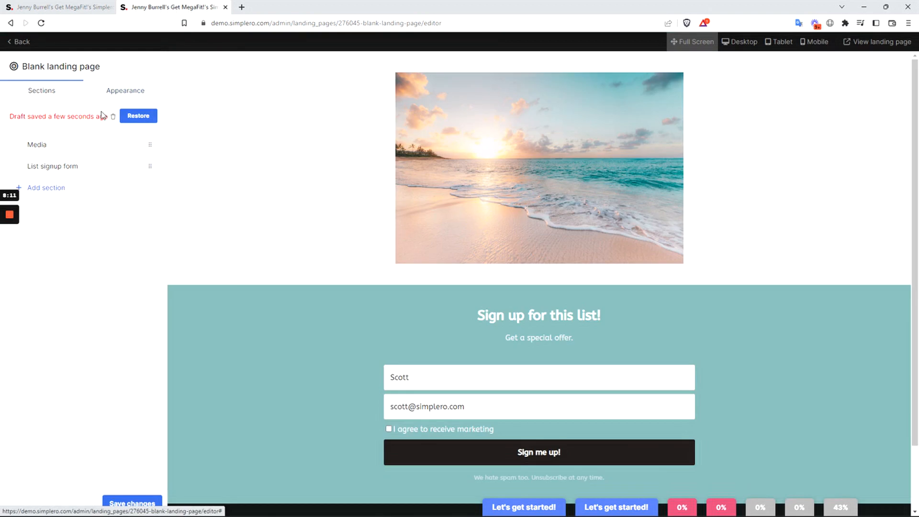
left_click(123, 92)
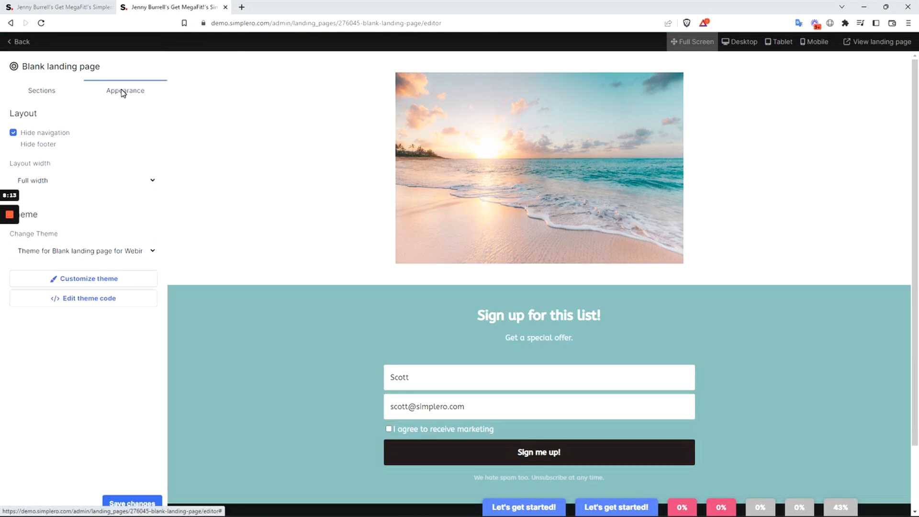
left_click(51, 146)
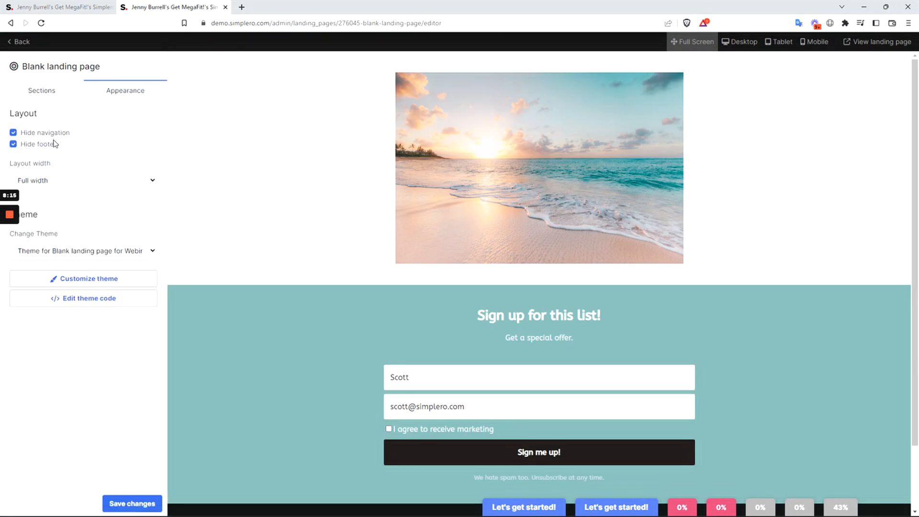
left_click(109, 503)
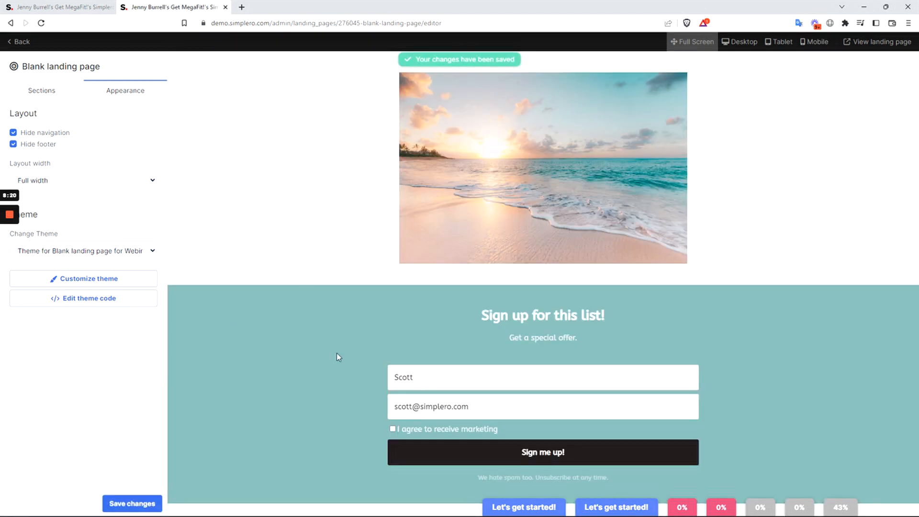
left_click(861, 42)
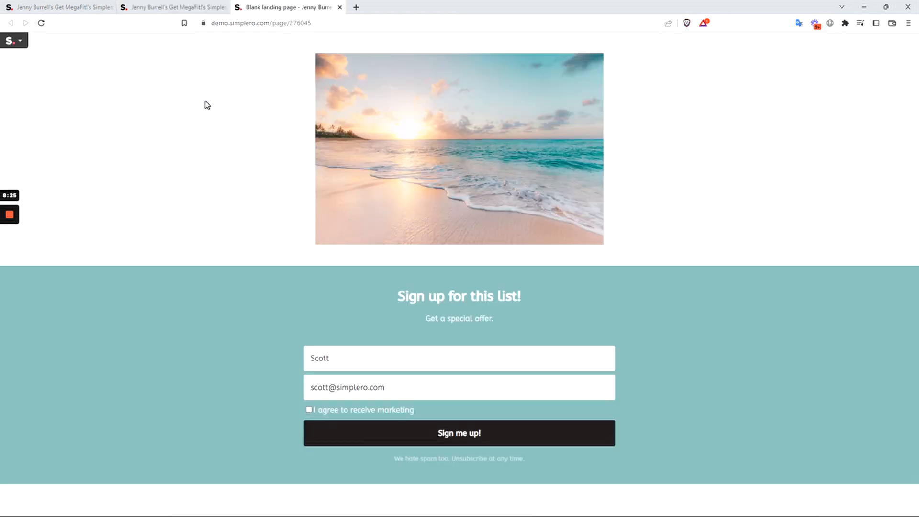
left_click(190, 9)
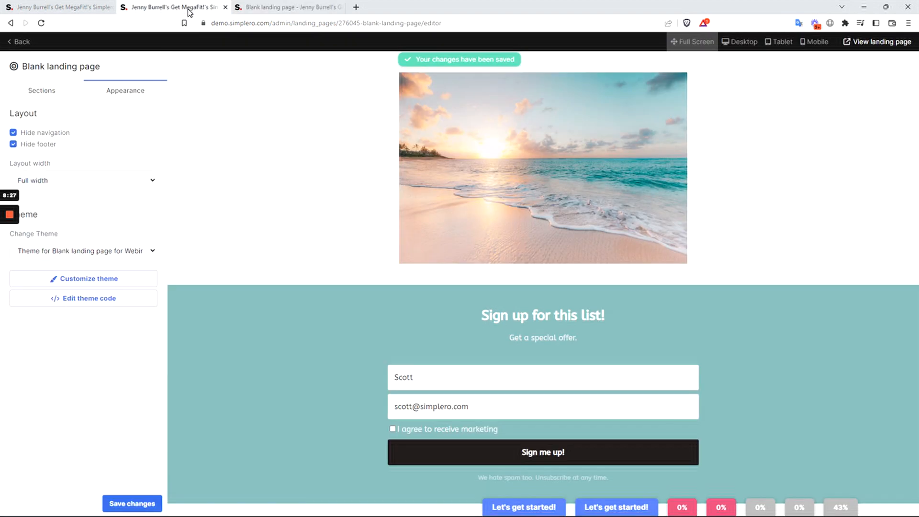
Browse the full list of standard section types that can be added to the landing page
left_click(13, 85)
left_click(82, 159)
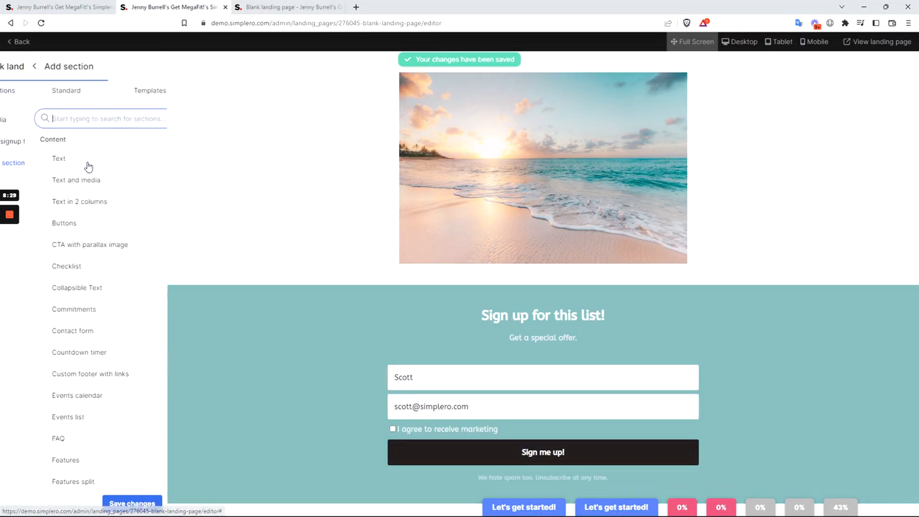
scroll(124, 164, "down", 14)
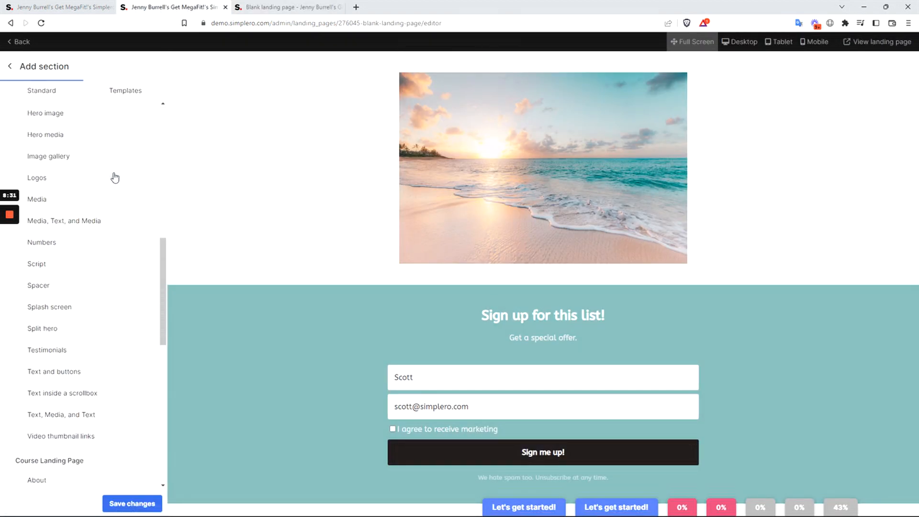
scroll(115, 178, "down", 5)
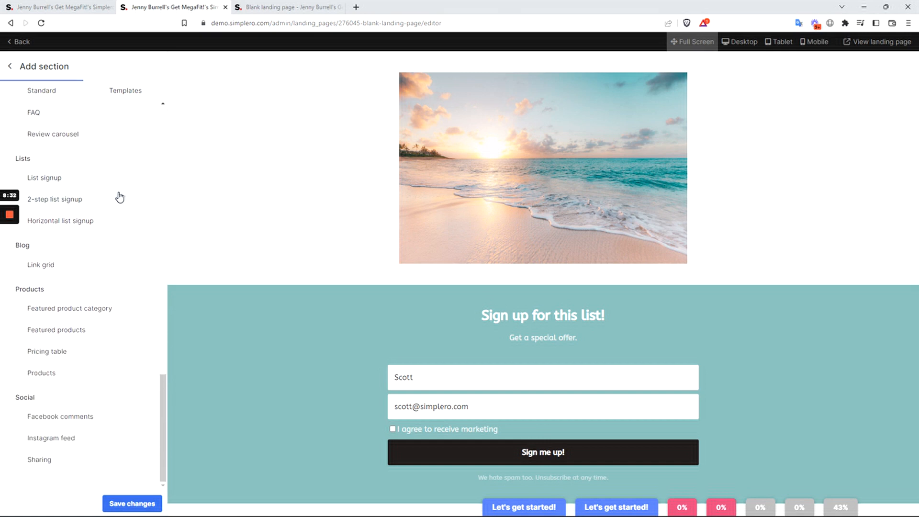
scroll(113, 215, "up", 19)
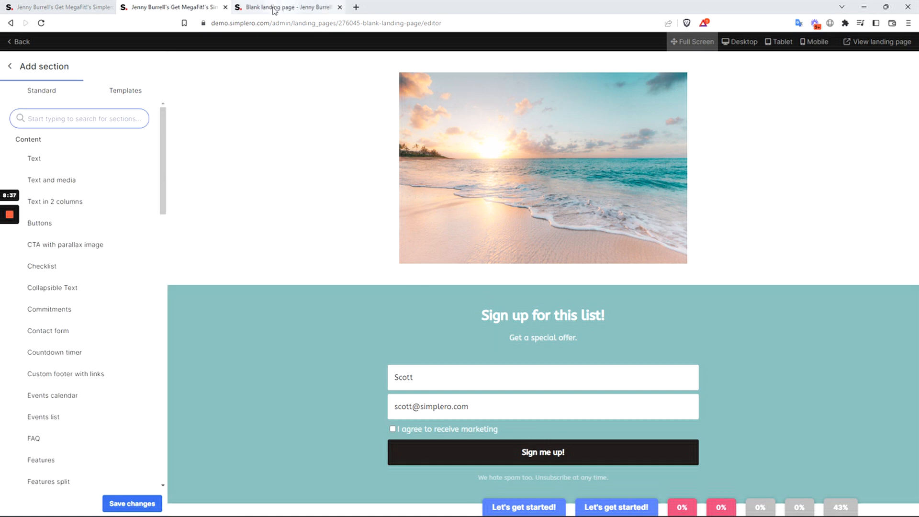
Close the live page preview and leave the editor for the landing page's settings
left_click(312, 10)
left_click(340, 7)
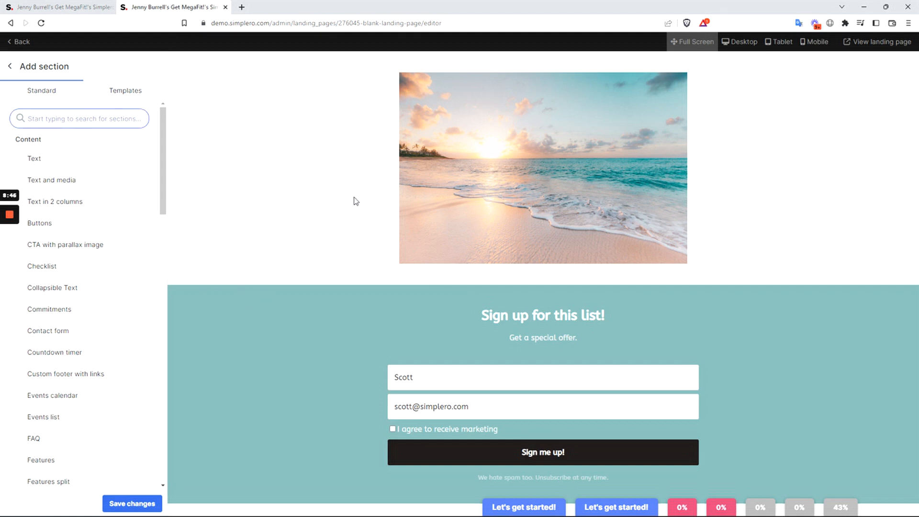
left_click(11, 67)
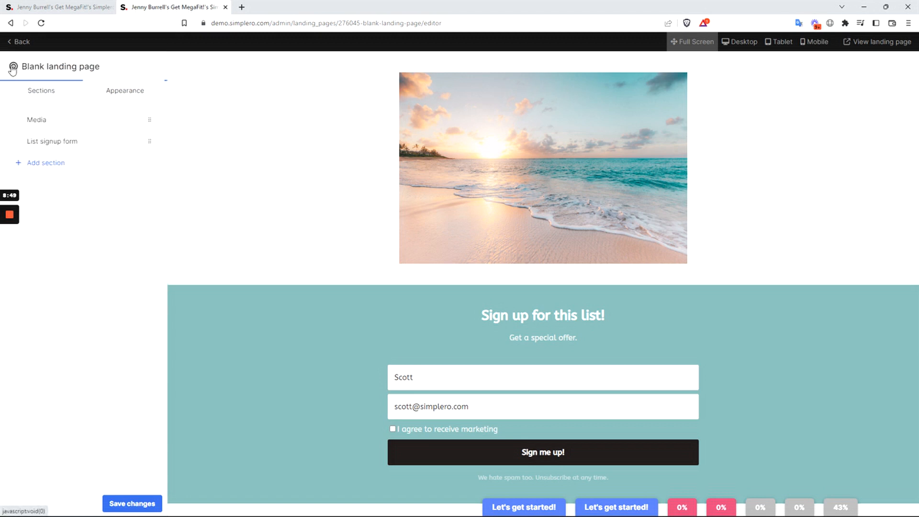
left_click(81, 9)
left_click(11, 41)
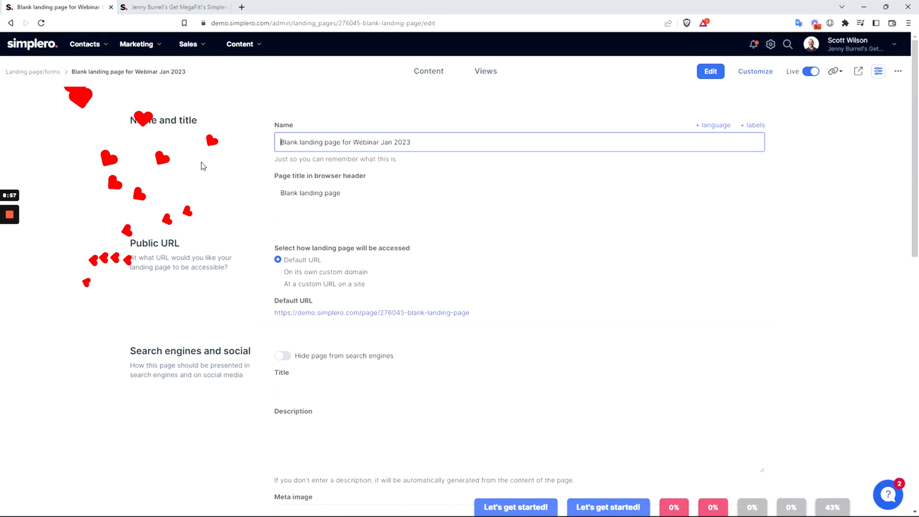
Start a new landing page of the Embedded Form type from Landing pages & forms
left_click(85, 43)
left_click(142, 115)
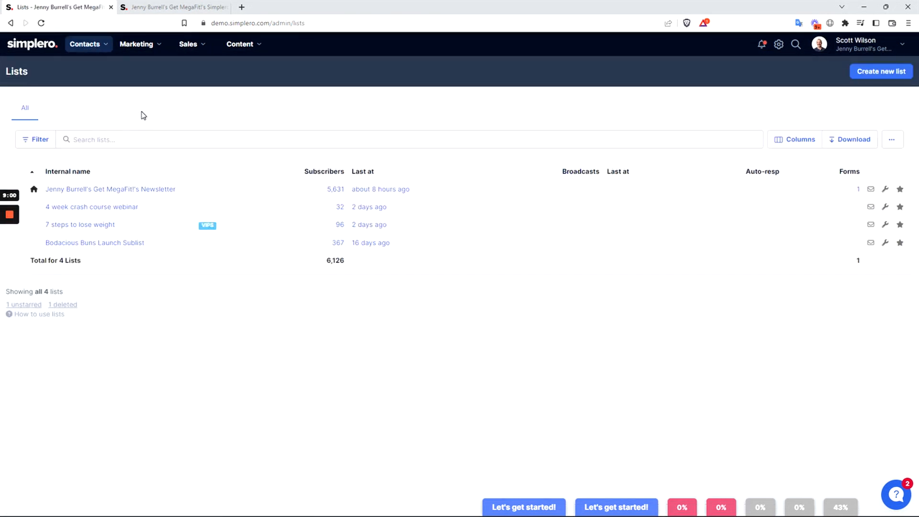
left_click(139, 44)
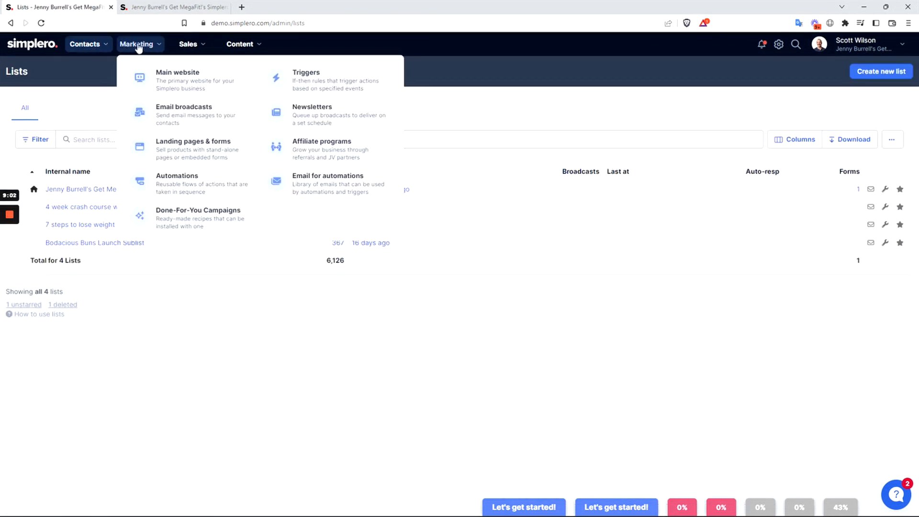
left_click(201, 152)
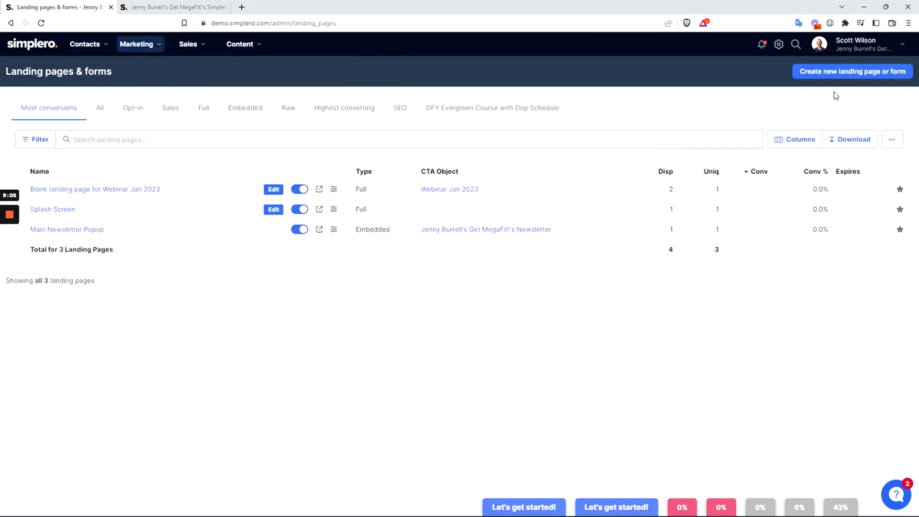
left_click(852, 72)
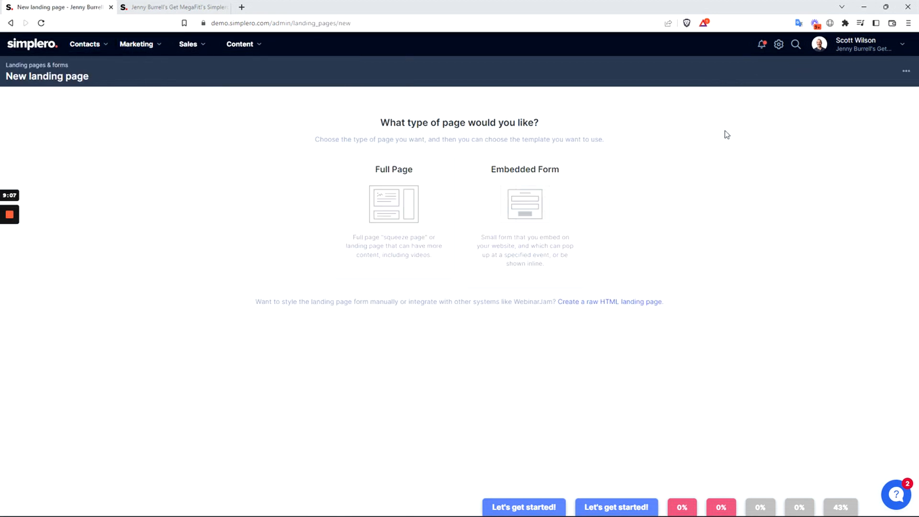
left_click(509, 195)
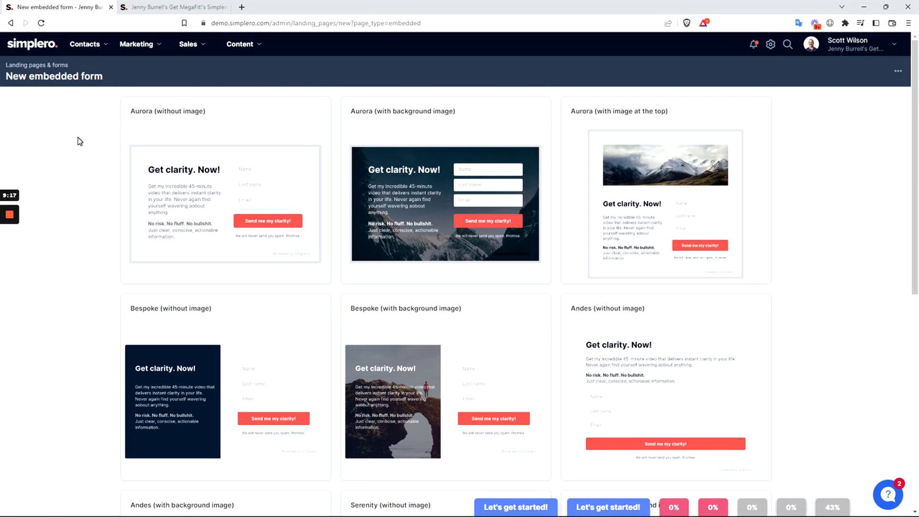
Browse the embedded form templates and create the form from the Aurora template with background image
scroll(79, 142, "down", 1)
scroll(84, 141, "down", 1)
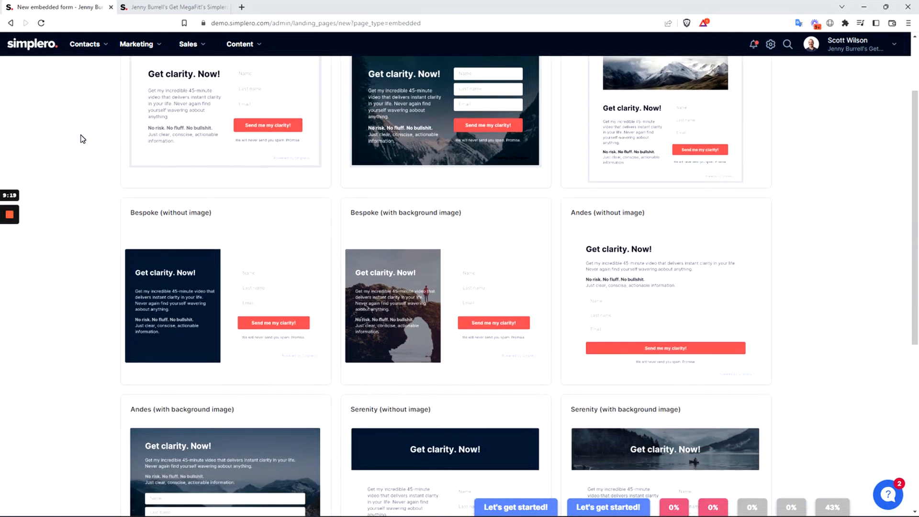
scroll(82, 141, "up", 2)
scroll(82, 141, "down", 1)
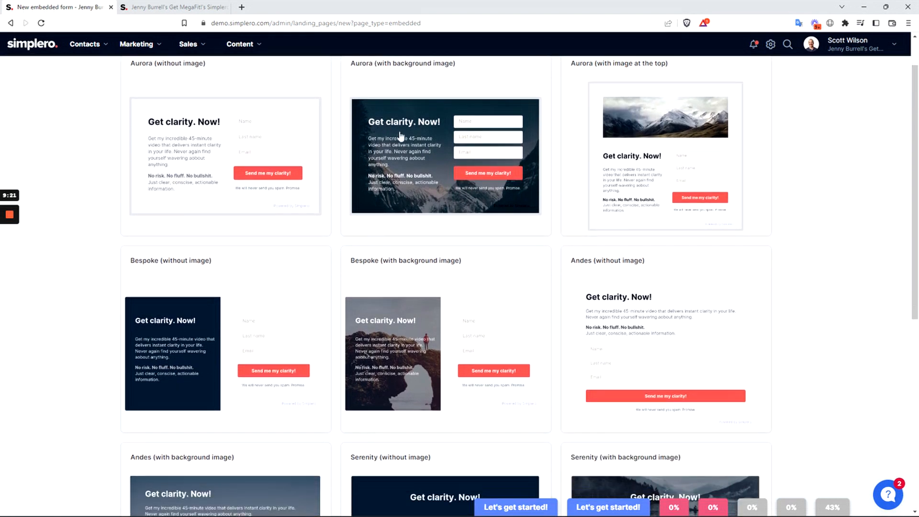
left_click(305, 128)
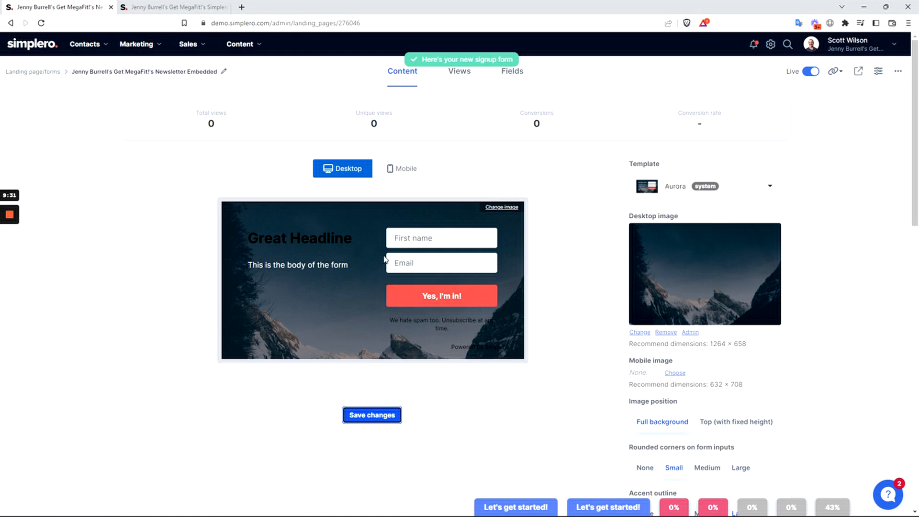
Replace the form's placeholder headline with "Sign Up Today"
left_click_drag(355, 239, 190, 245)
type("Sign Up O")
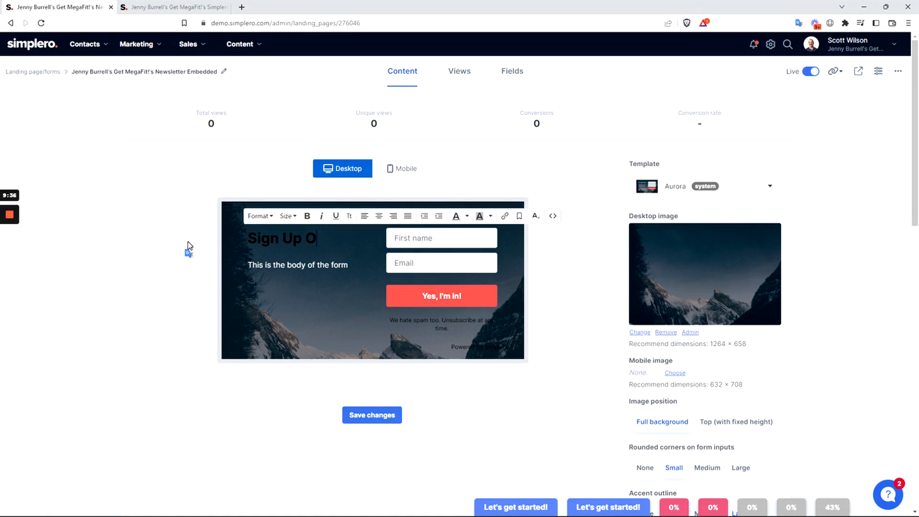
key("BackSpace")
type("Today")
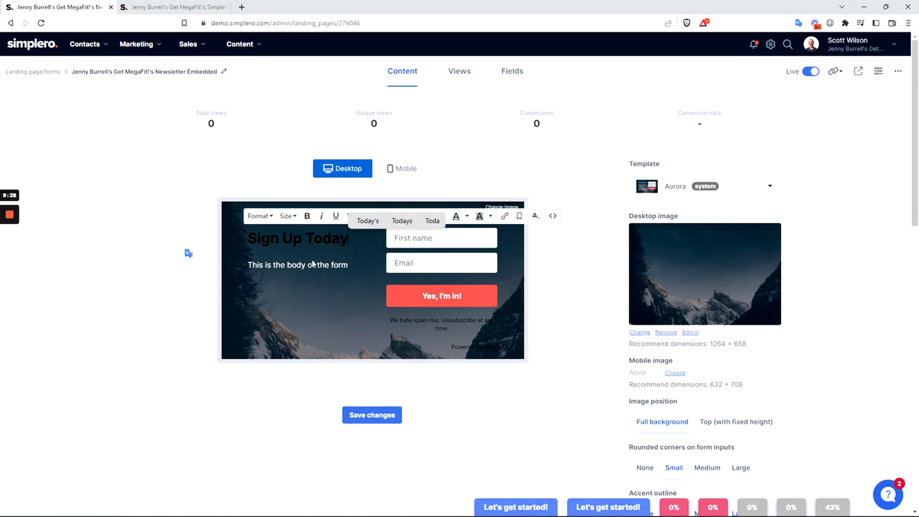
Replace the body text under the headline with "Get Your Free Ebook"
left_click_drag(348, 265, 171, 255)
type("Get Your")
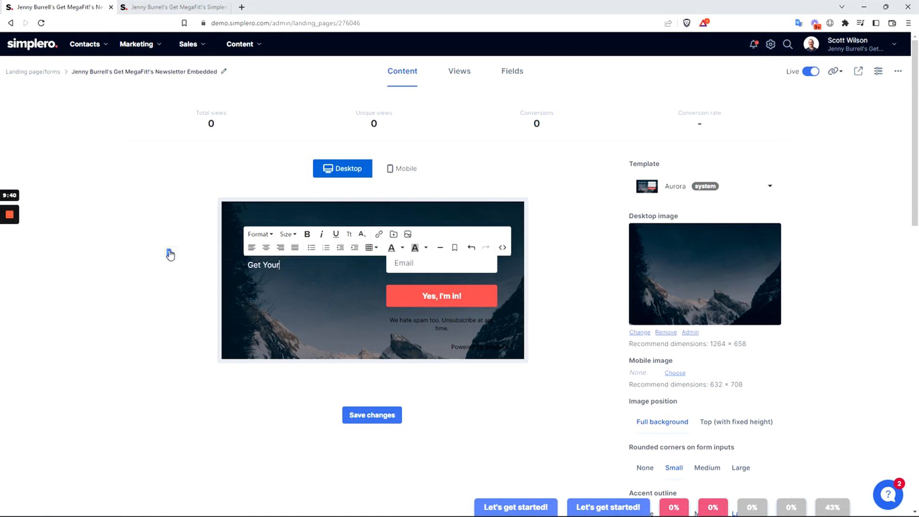
type(" Free Eb")
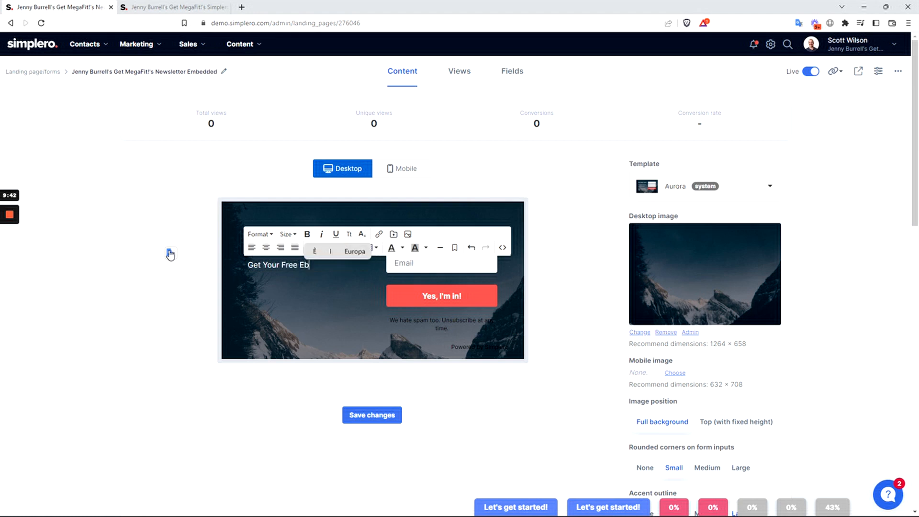
type("ook")
left_click(359, 334)
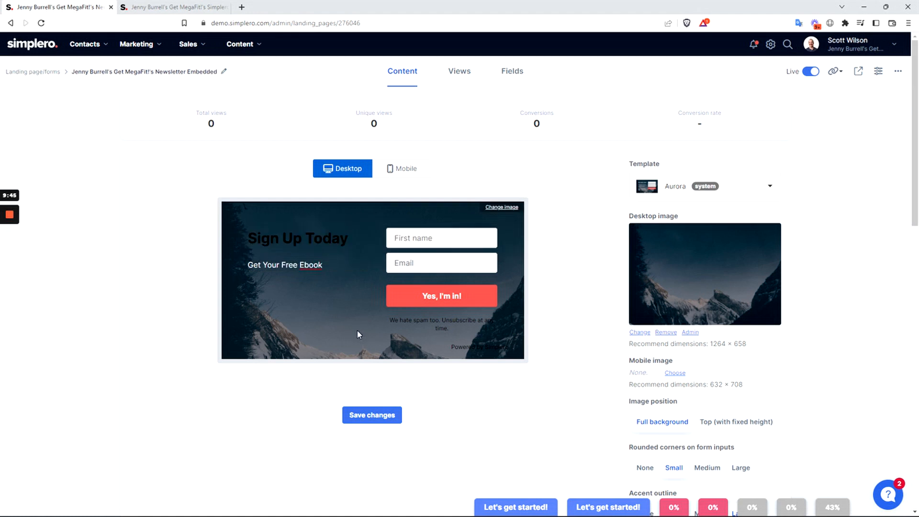
Set the "Sign Up Today" headline's text colour to the white Background colour
left_click_drag(348, 238, 231, 242)
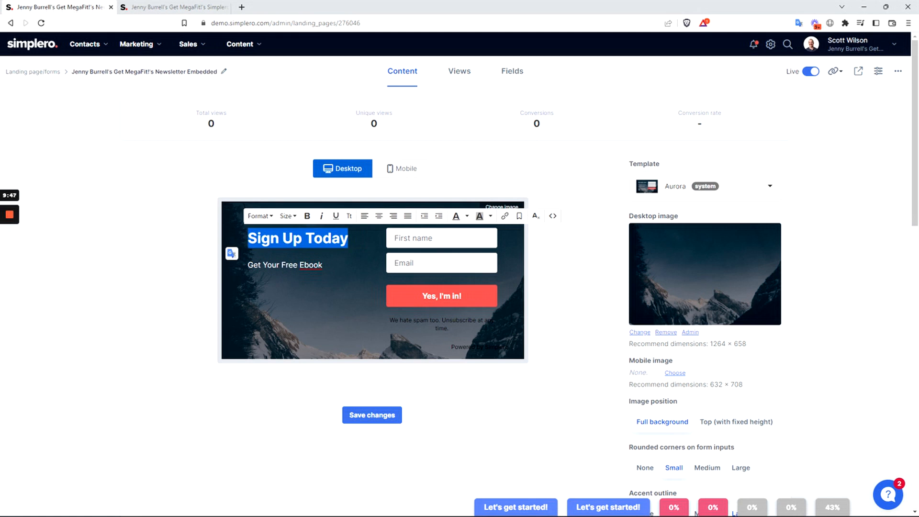
left_click(468, 217)
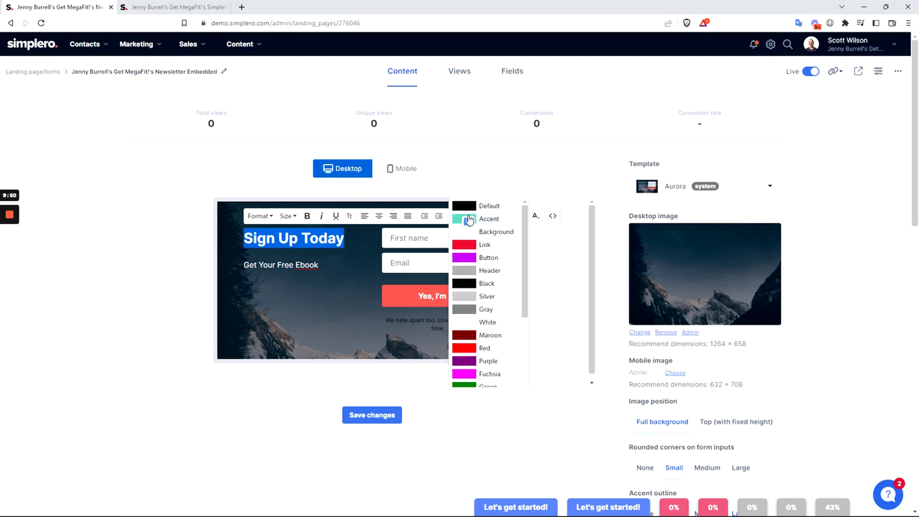
left_click(496, 235)
left_click(320, 299)
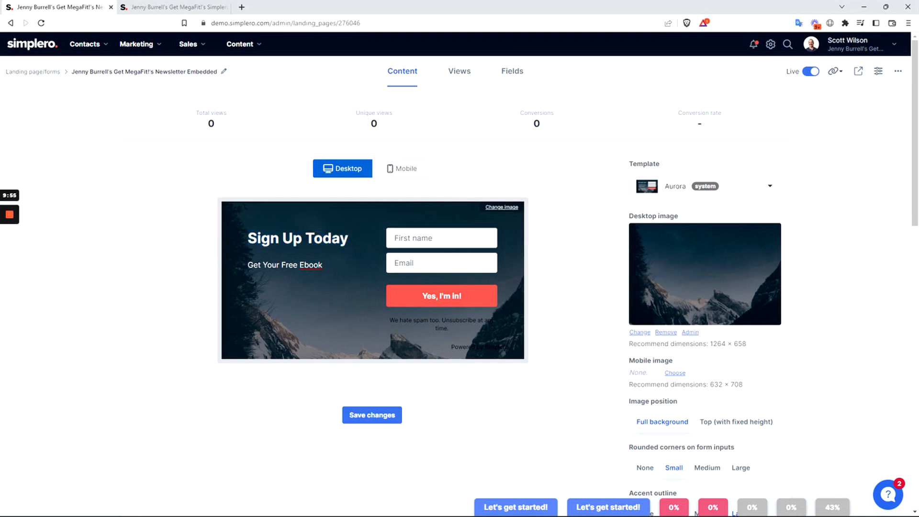
Change the text colour of the spam note below the signup button to a light gray
left_click(450, 320)
triple_click(450, 320)
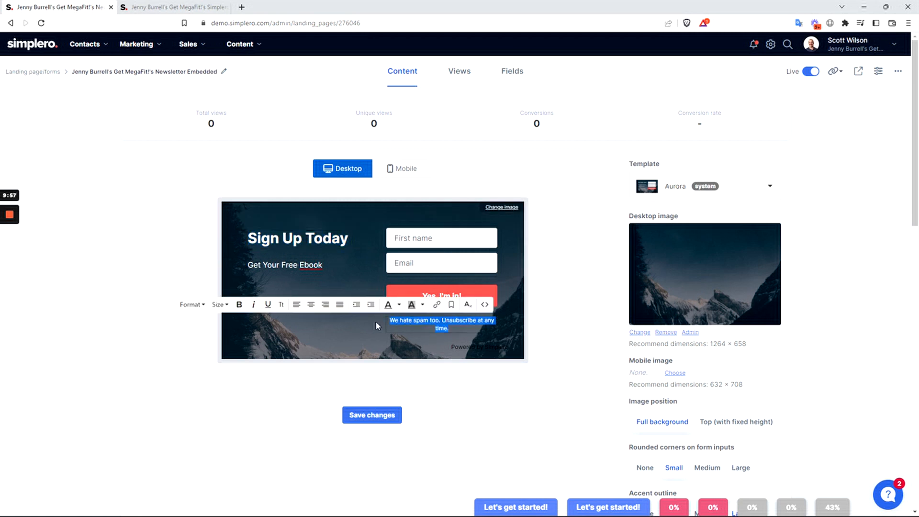
left_click(399, 304)
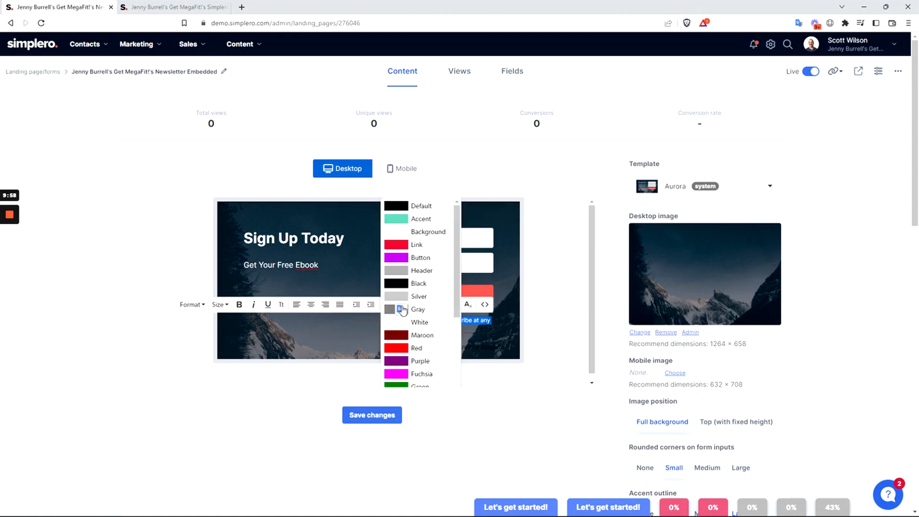
left_click(423, 283)
left_click(178, 255)
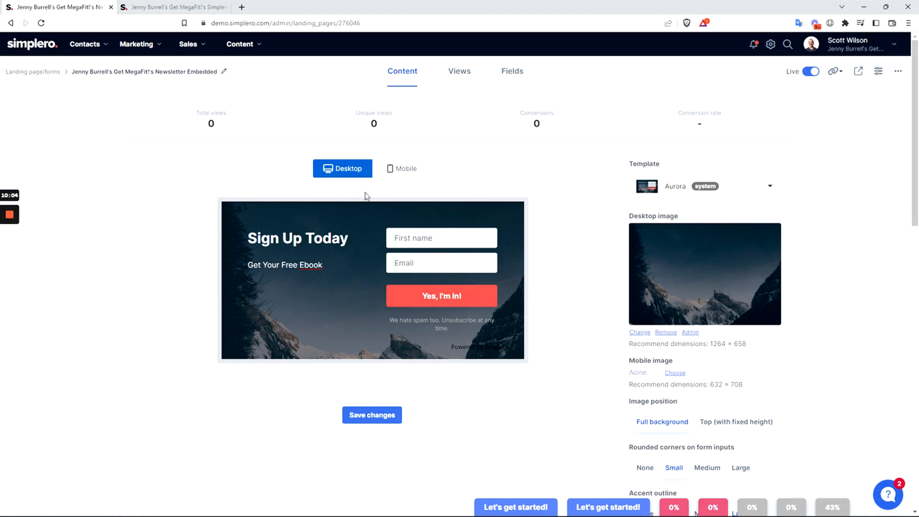
Check the mobile preview, replace the desktop image with the purple starry-sky stock photo from a "mountain" search, and return to the desktop preview
left_click(400, 176)
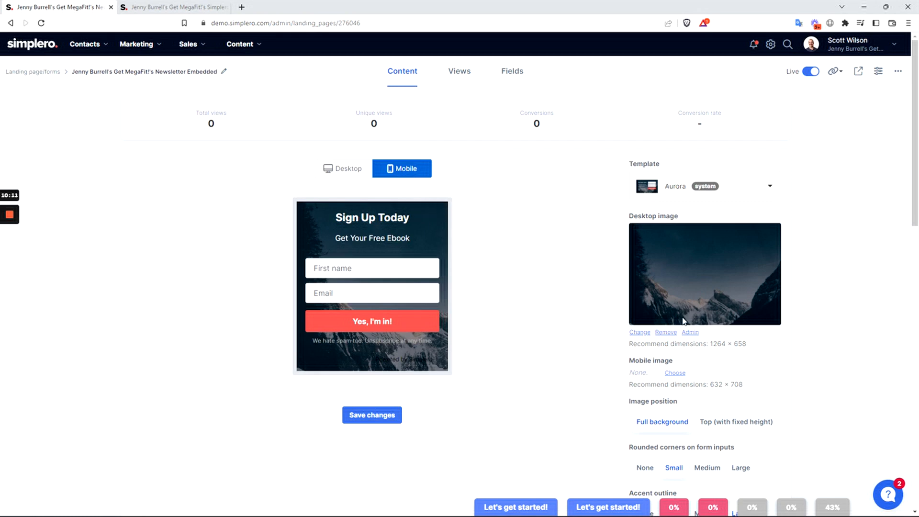
left_click(641, 333)
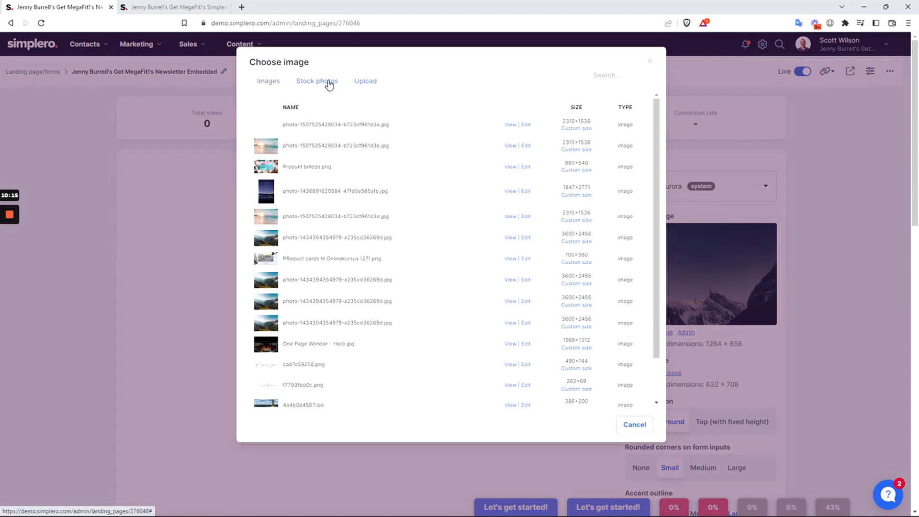
left_click(330, 84)
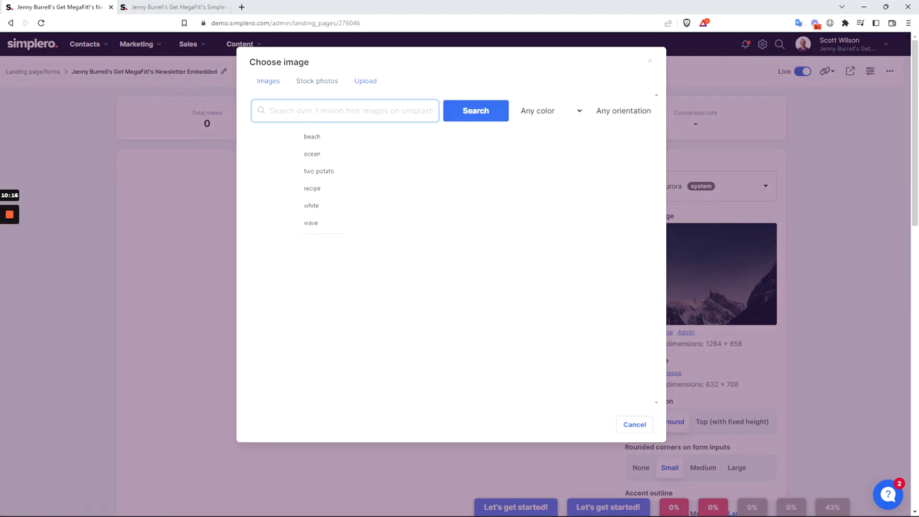
type("mountain")
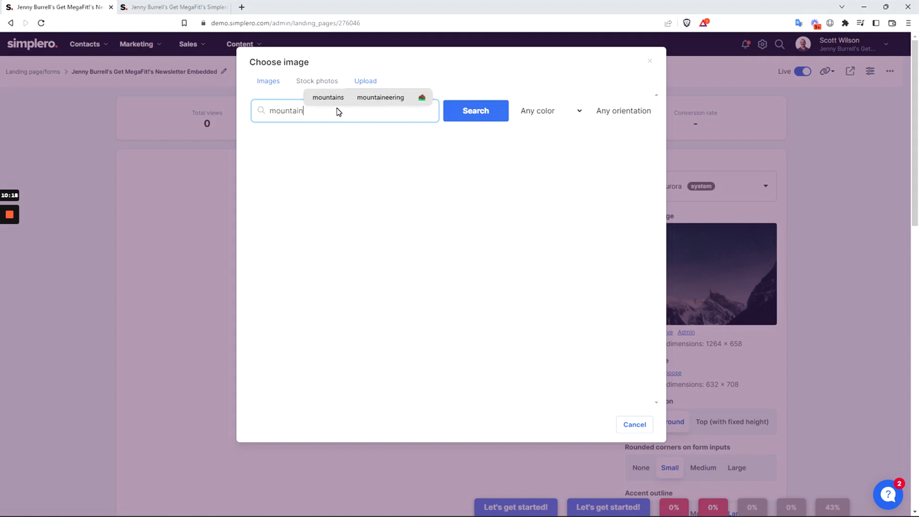
left_click(484, 120)
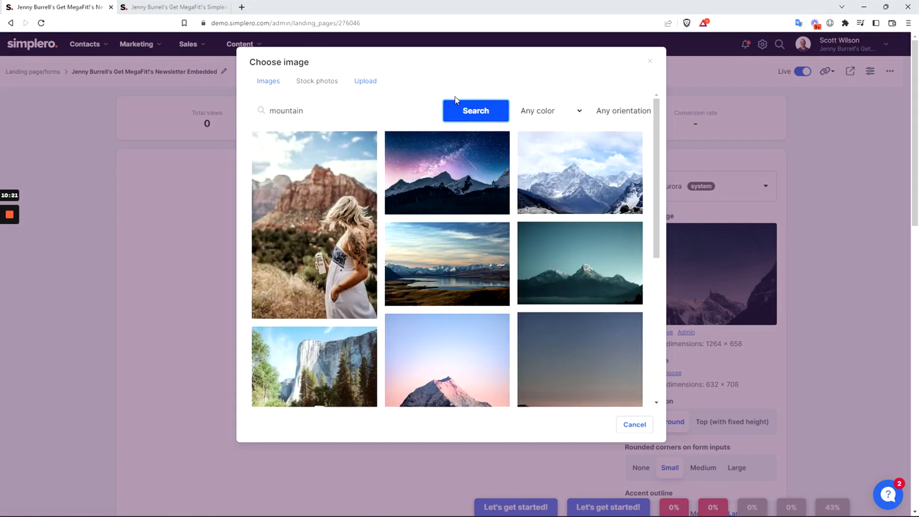
left_click(459, 150)
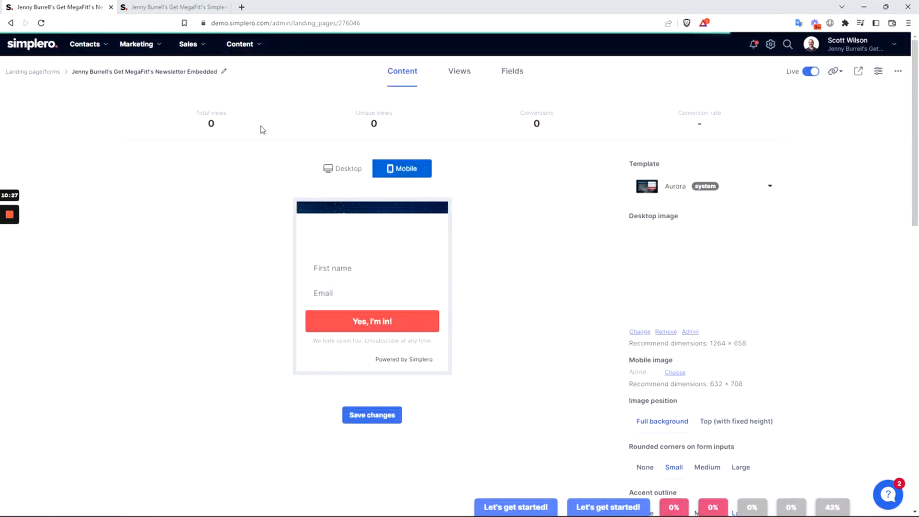
left_click(343, 169)
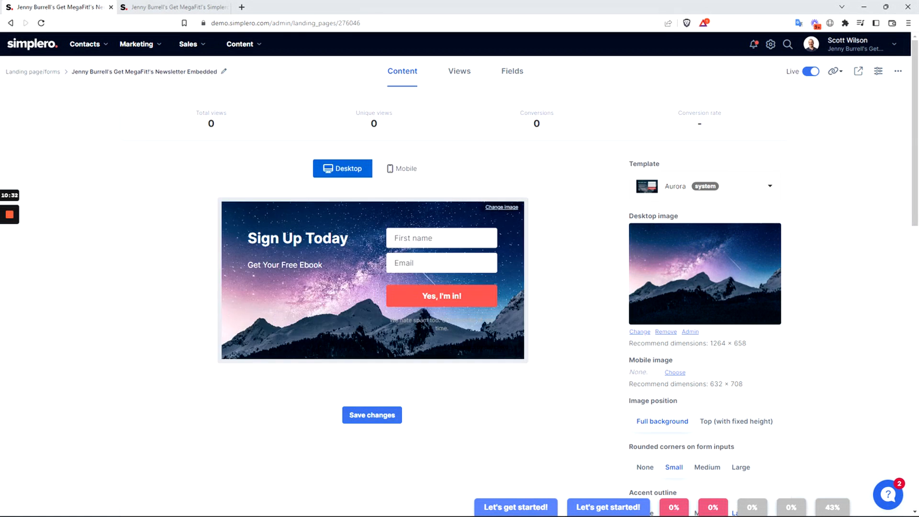
Apply a black text highlight to the spam note below the signup button
left_click_drag(448, 329, 359, 320)
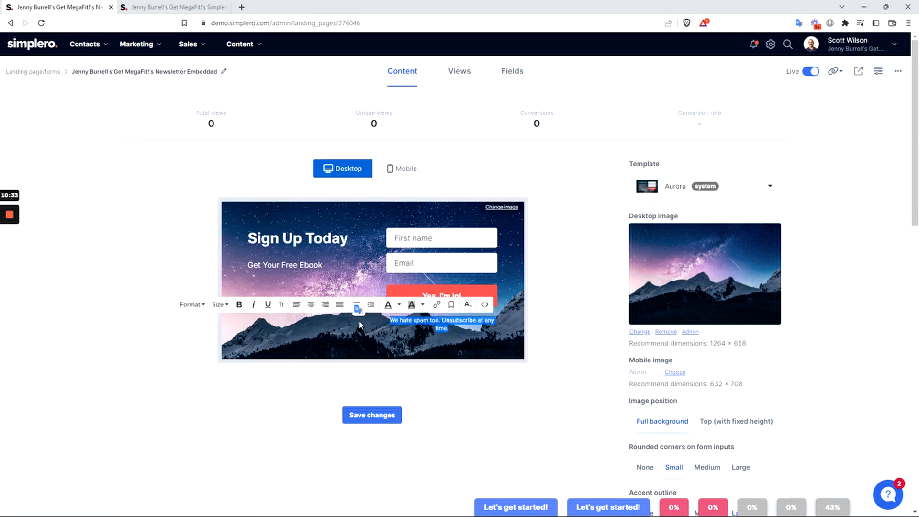
left_click(424, 307)
left_click(447, 204)
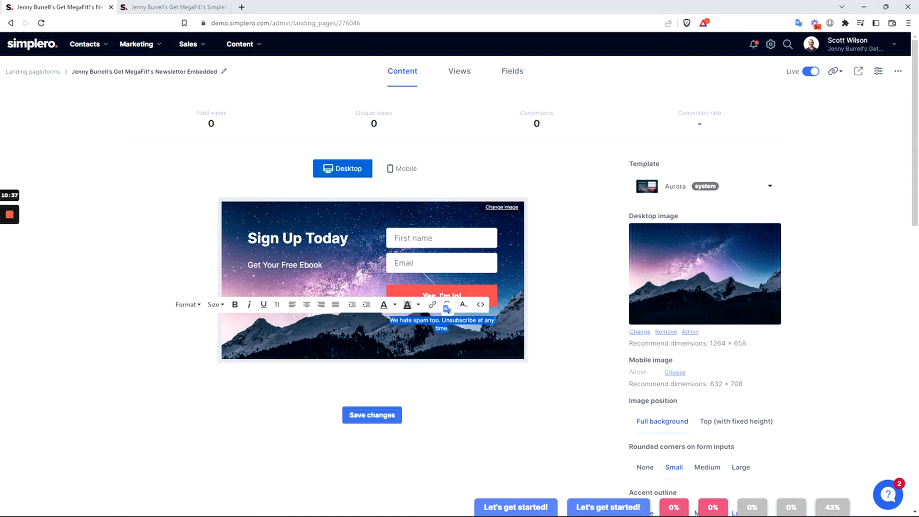
left_click(362, 332)
Set the spam note's text to the white Background colour and check the form in the mobile and desktop previews
left_click_drag(449, 329, 379, 316)
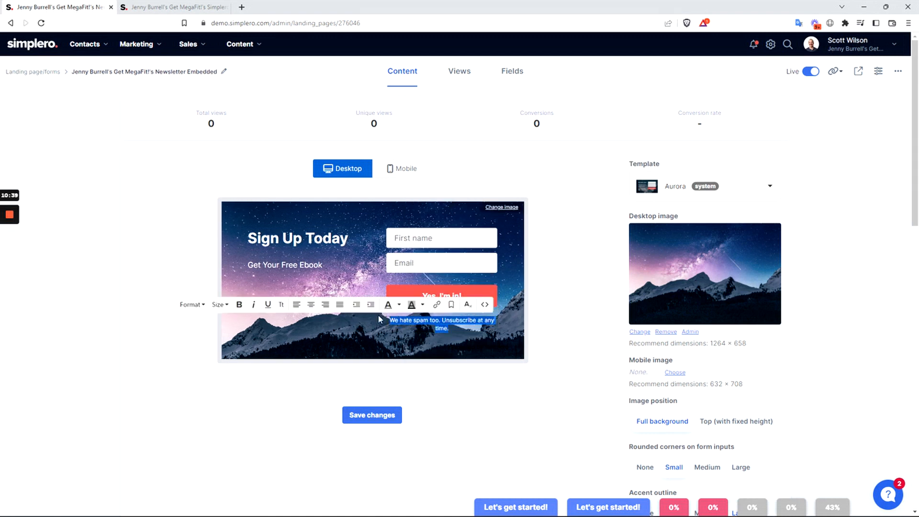
left_click(399, 305)
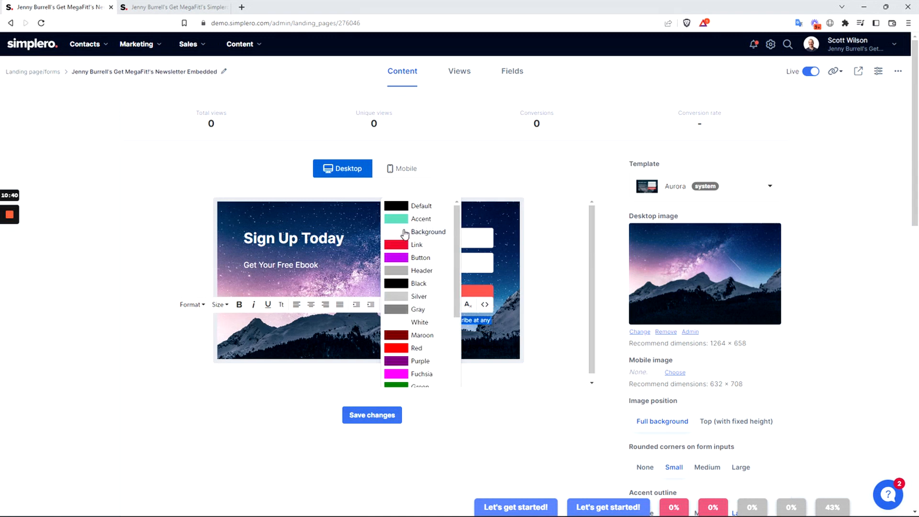
left_click(405, 233)
left_click(168, 281)
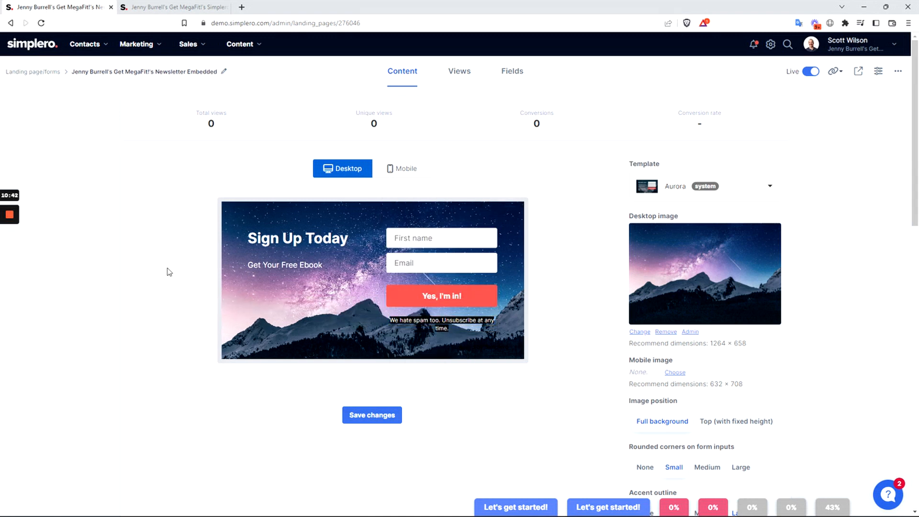
left_click(400, 173)
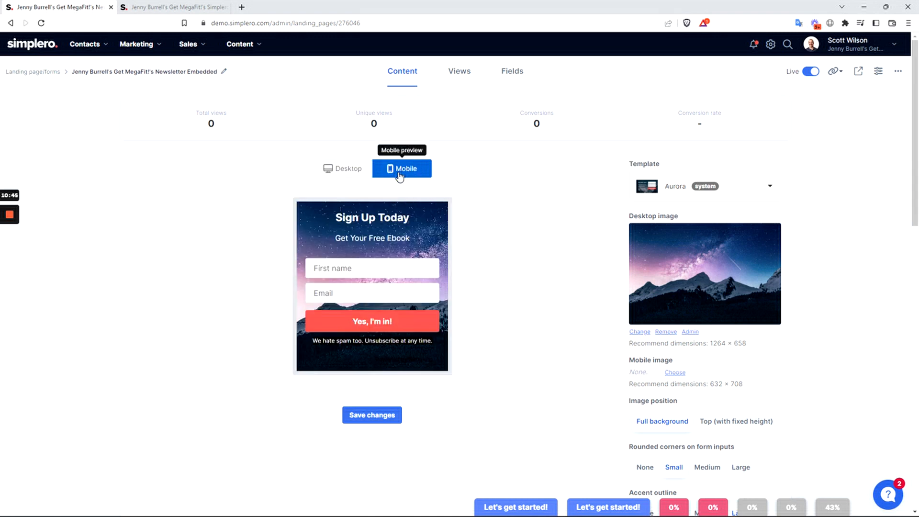
left_click(354, 172)
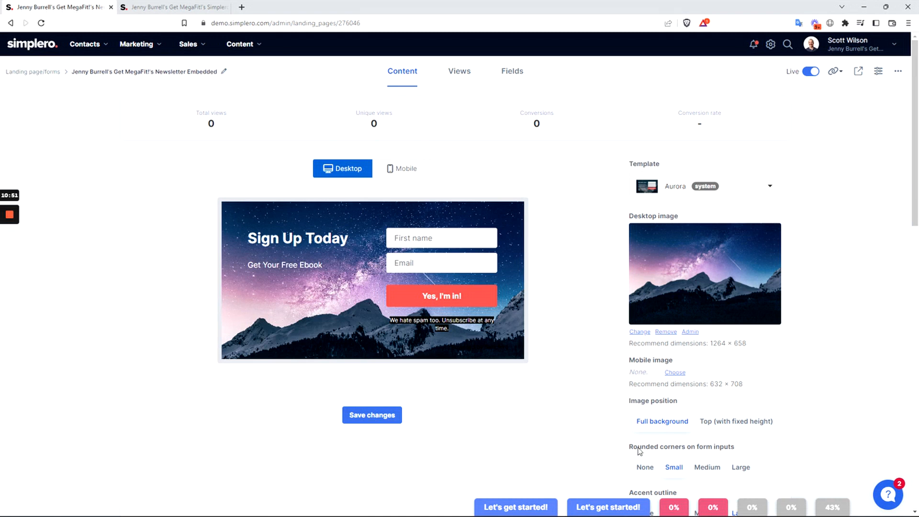
Try Medium rounded corners on the form inputs and restore the Small setting
left_click(713, 469)
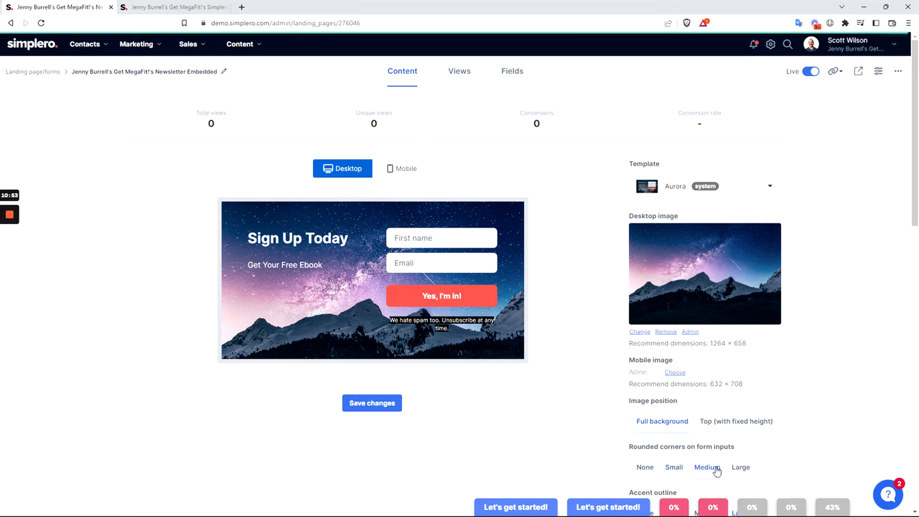
left_click(677, 470)
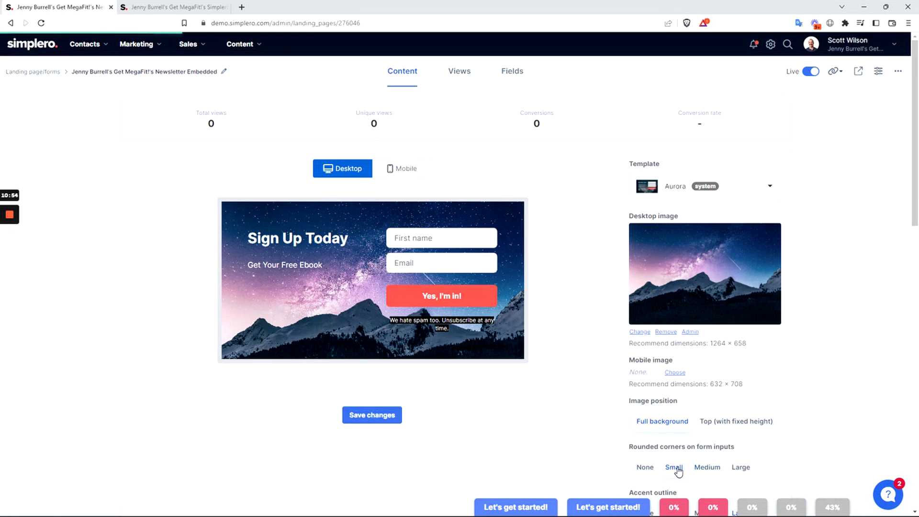
Examine the embedded form's remaining style settings, including accent outline, colours and the list of form fields
scroll(601, 427, "down", 3)
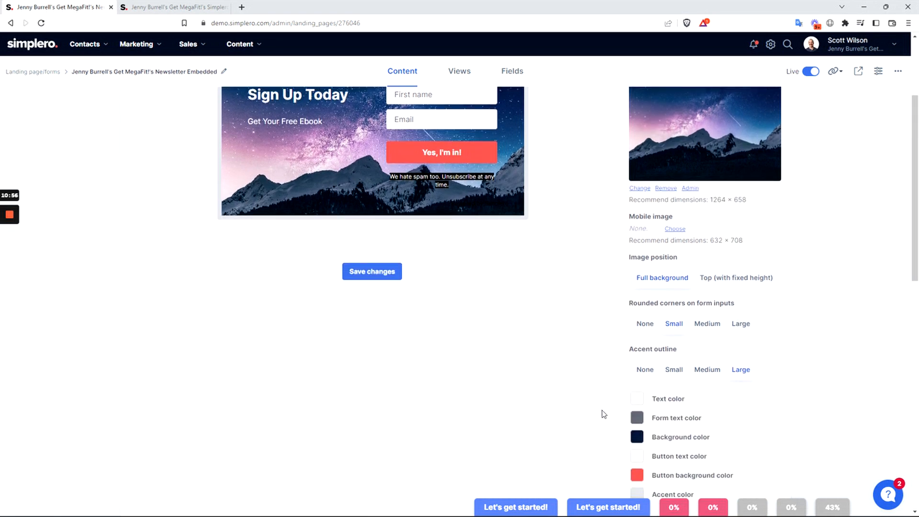
scroll(580, 398, "up", 2)
scroll(580, 400, "down", 1)
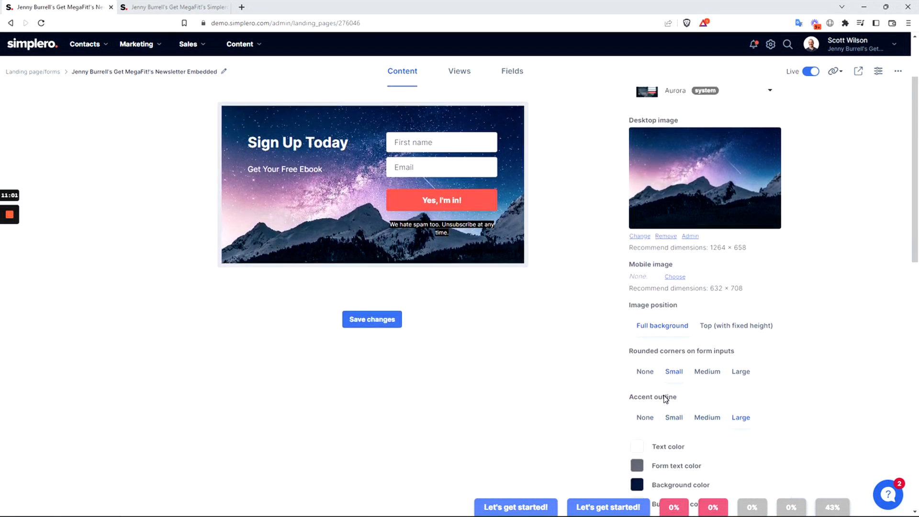
scroll(622, 395, "down", 1)
scroll(640, 401, "down", 2)
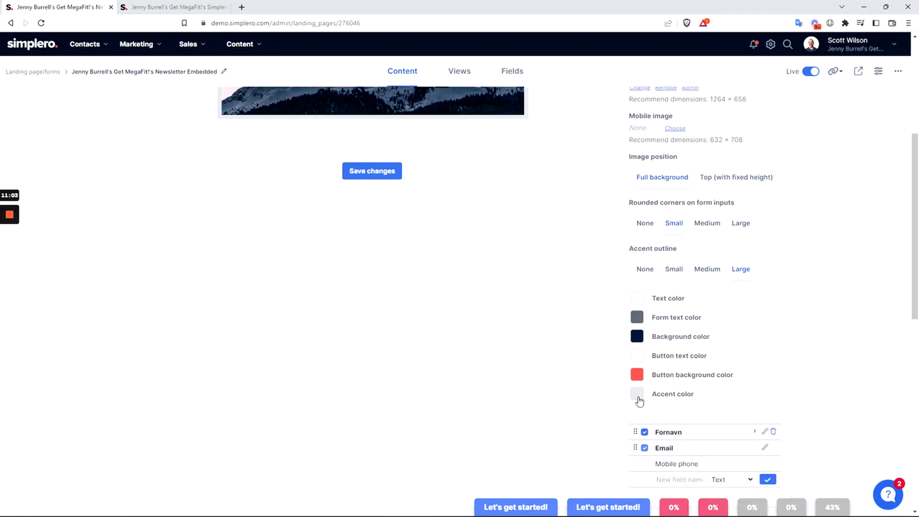
scroll(639, 401, "down", 1)
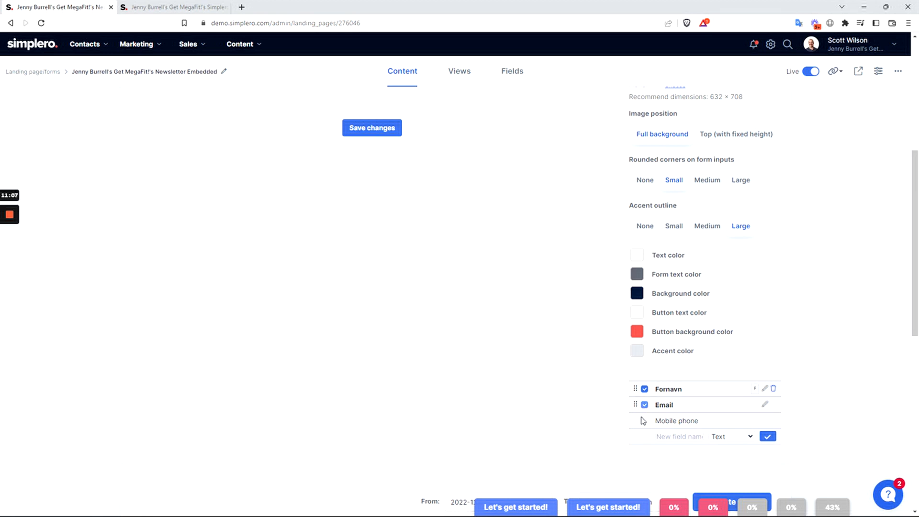
scroll(644, 403, "up", 2)
scroll(659, 479, "up", 2)
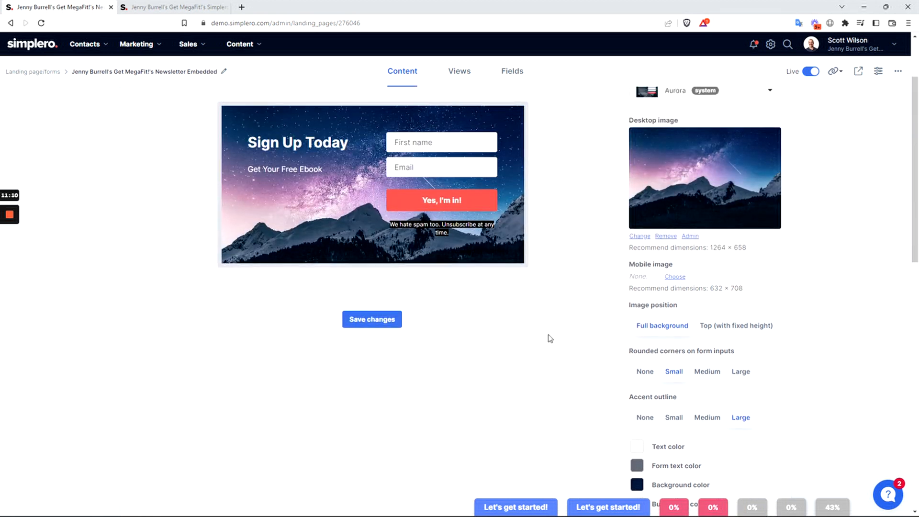
Check the embedded form's style settings and field list, and save the form changes
scroll(550, 338, "down", 4)
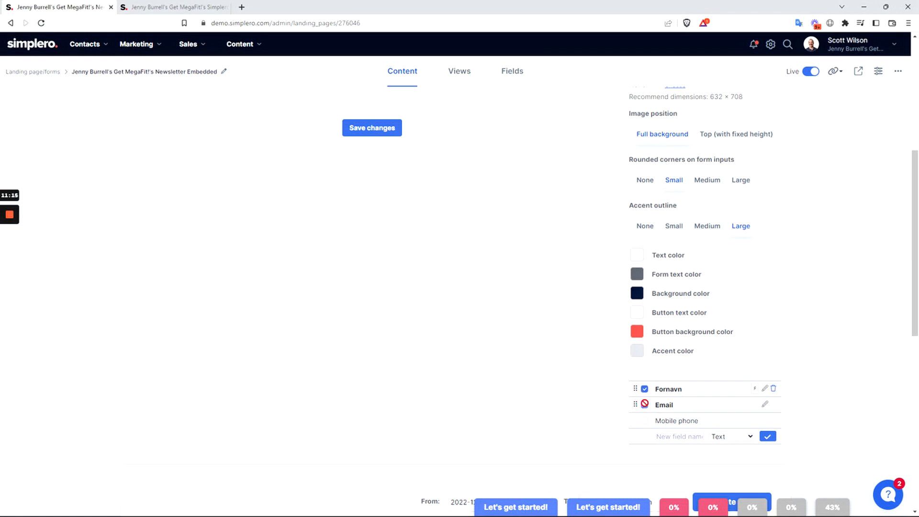
scroll(579, 391, "up", 6)
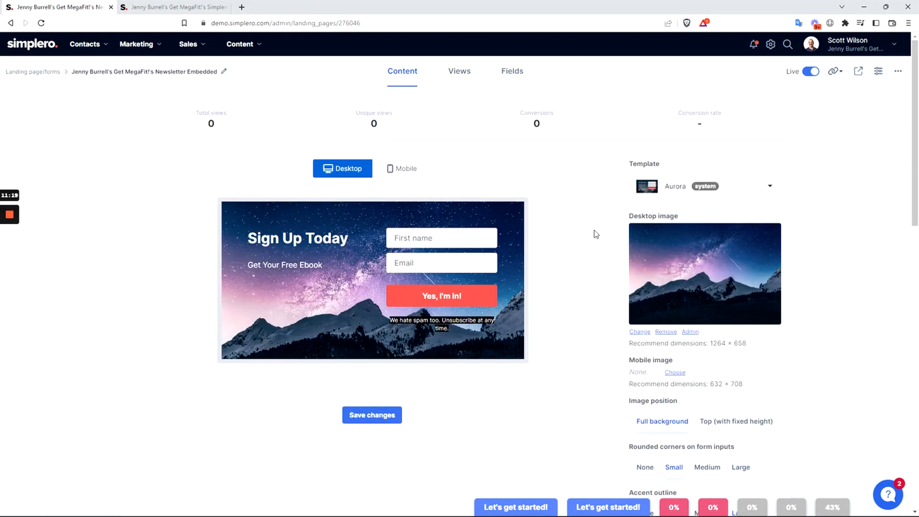
left_click(380, 419)
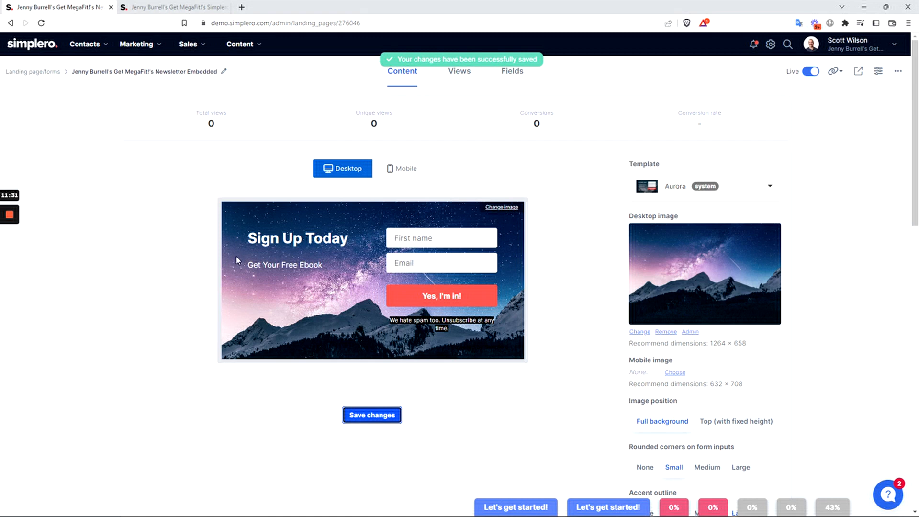
Copy the embedded form's required embed code
scroll(168, 272, "down", 15)
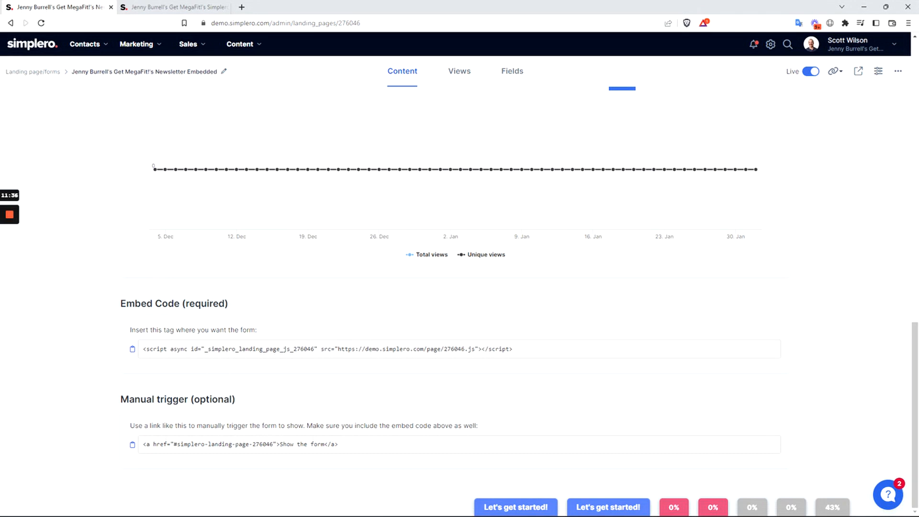
left_click(132, 349)
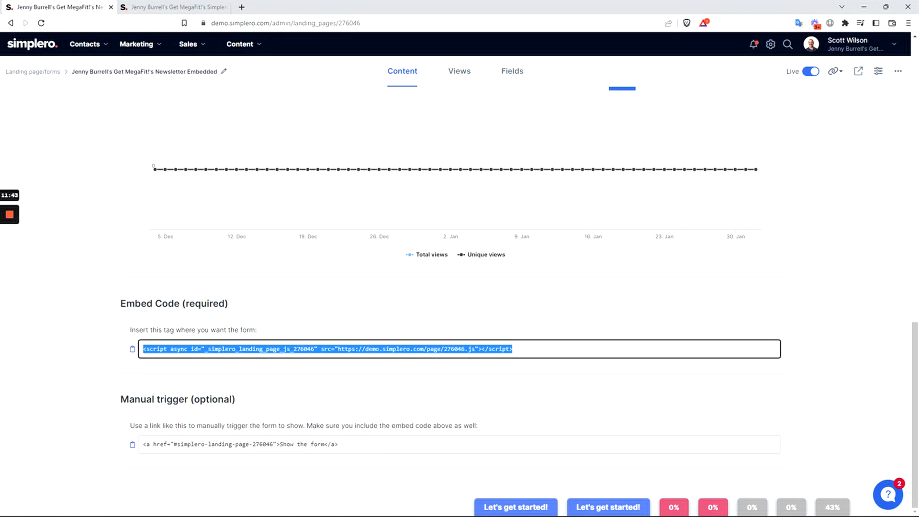
left_click(133, 350)
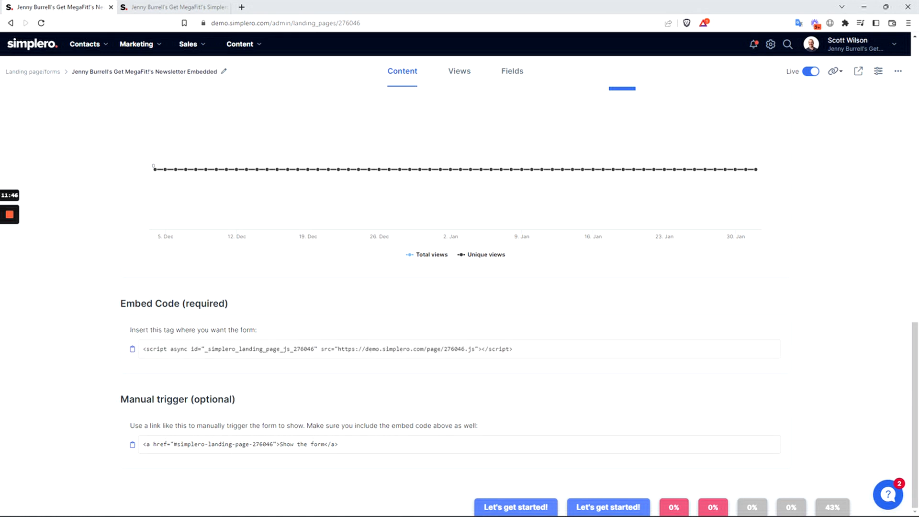
Return to the blank landing page editor, search the sections for "sc" and add a Script section
left_click(185, 7)
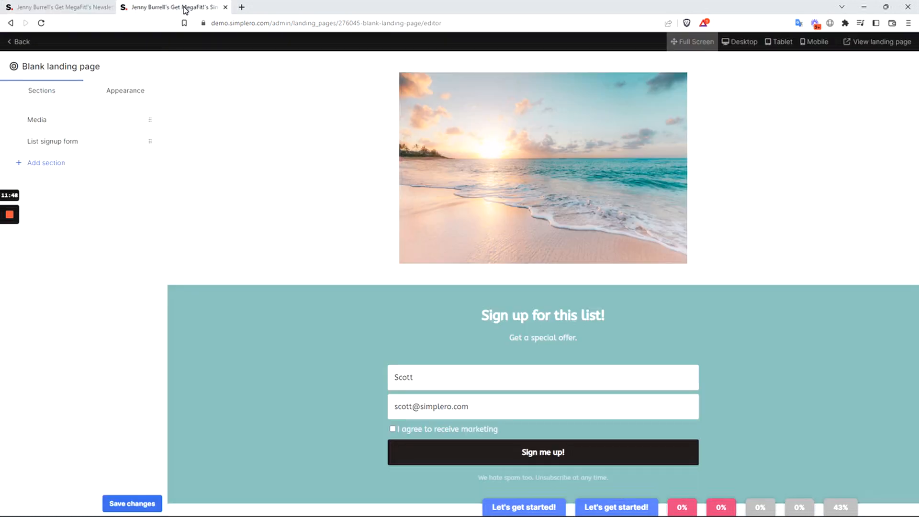
left_click(95, 166)
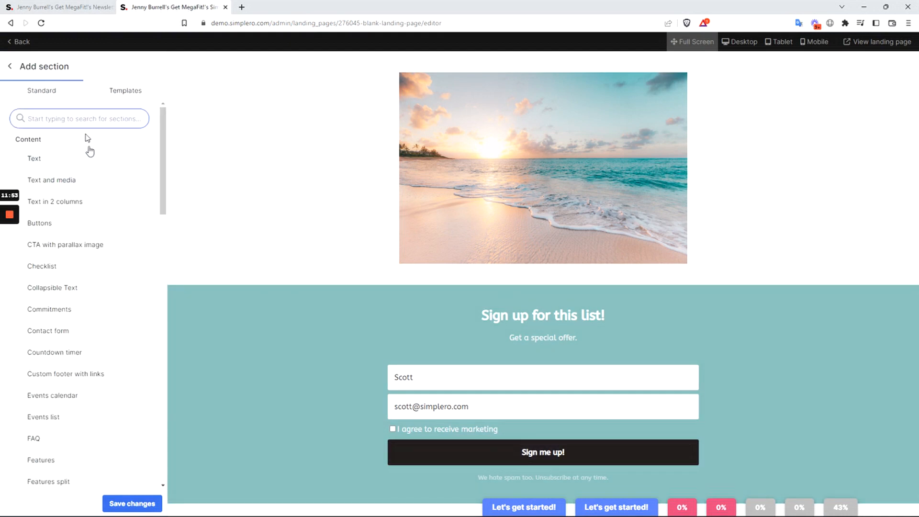
type("sc")
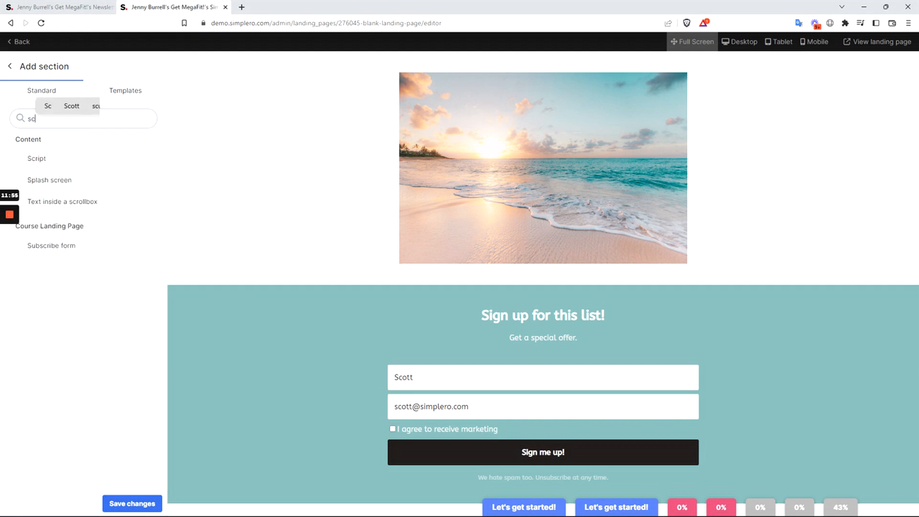
left_click(71, 159)
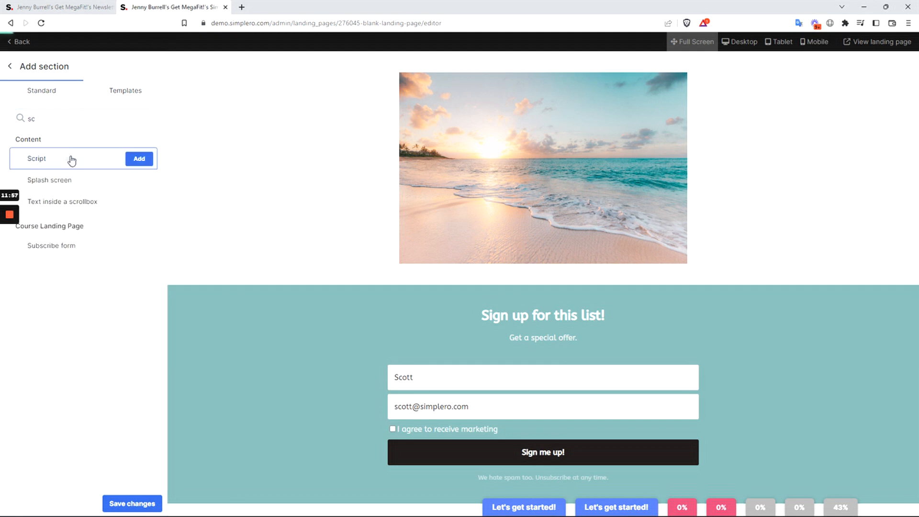
left_click(126, 159)
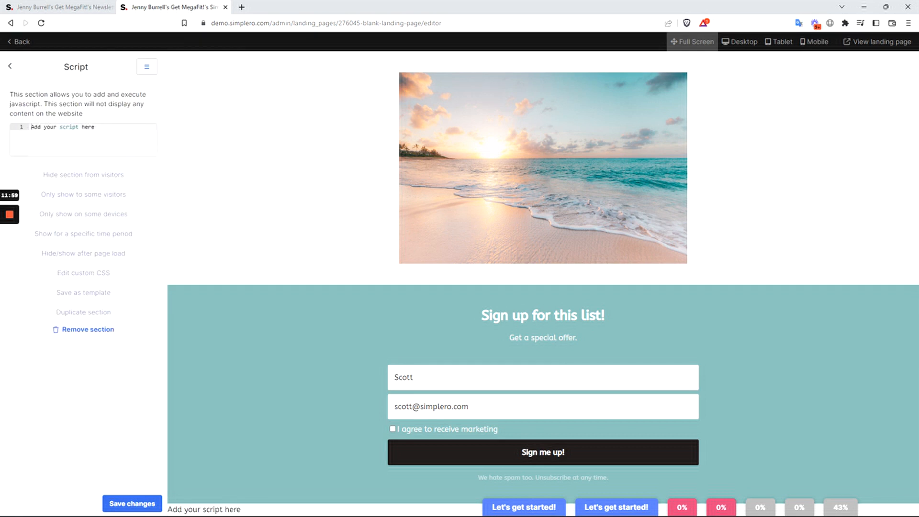
Replace the Script section's placeholder with the copied embed code and save the landing page
key("ctrl+a")
key("BackSpace")
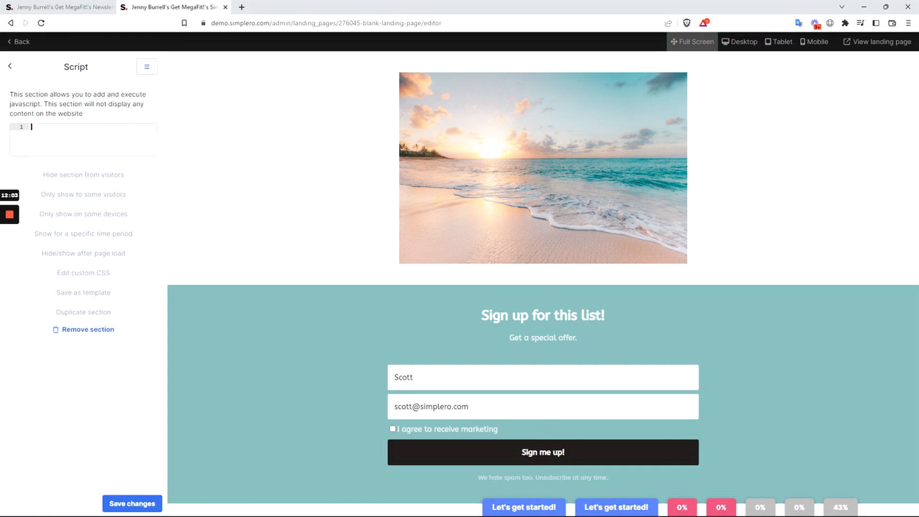
key("ctrl+v")
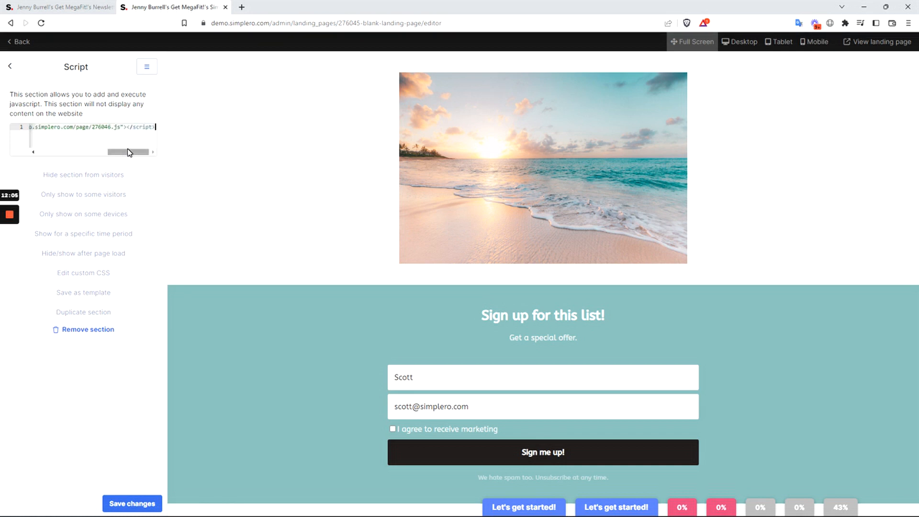
left_click(139, 502)
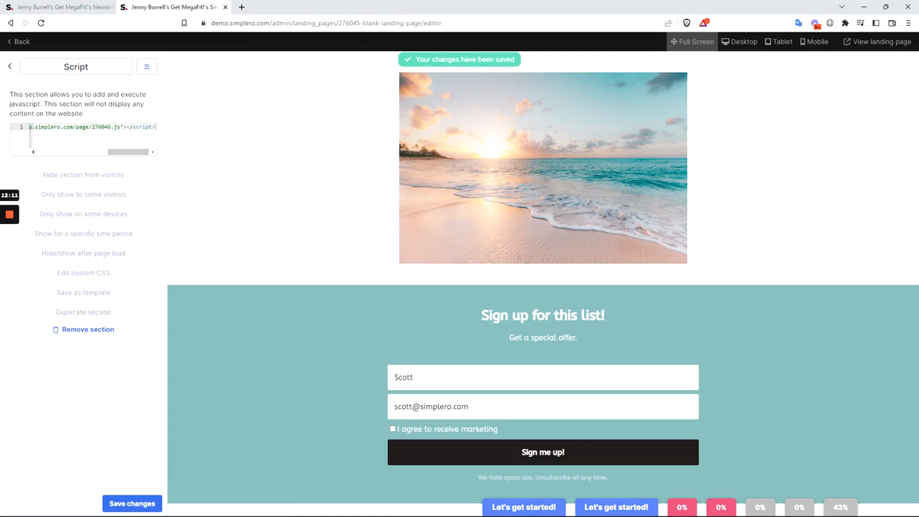
Switch back to the embedded form and open its settings
left_click(75, 10)
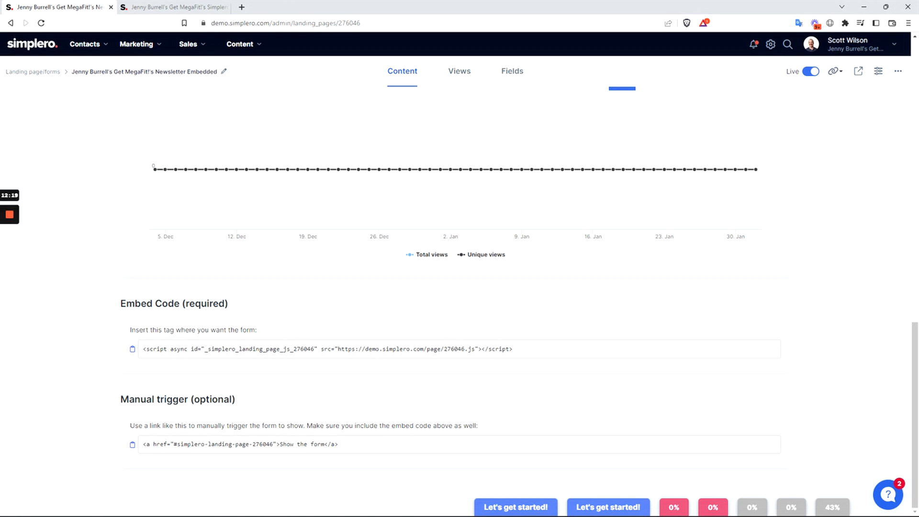
left_click(171, 8)
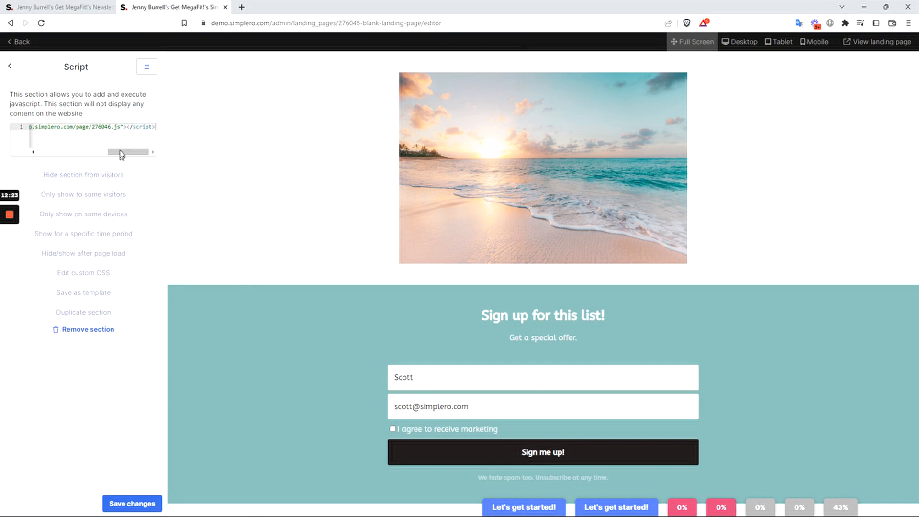
left_click(66, 9)
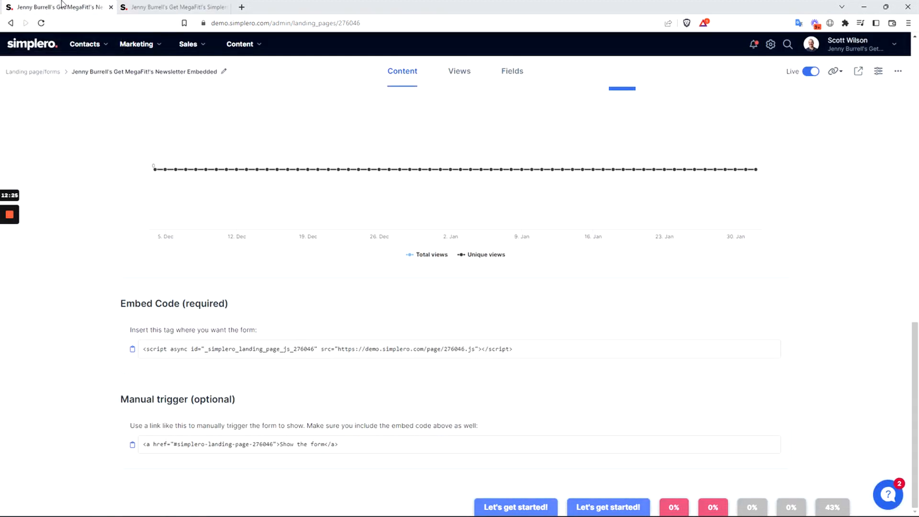
left_click(877, 73)
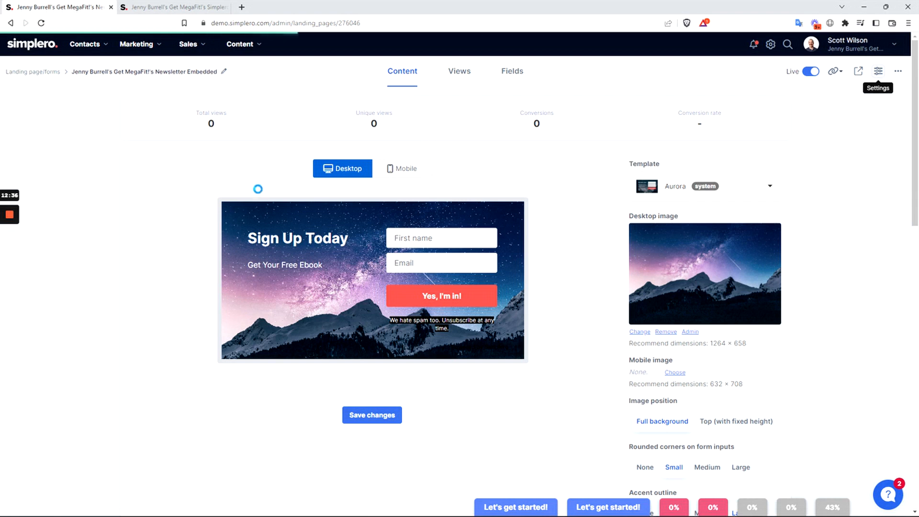
Save the landing page again, remove its List signup form section and confirm the removal
left_click(155, 5)
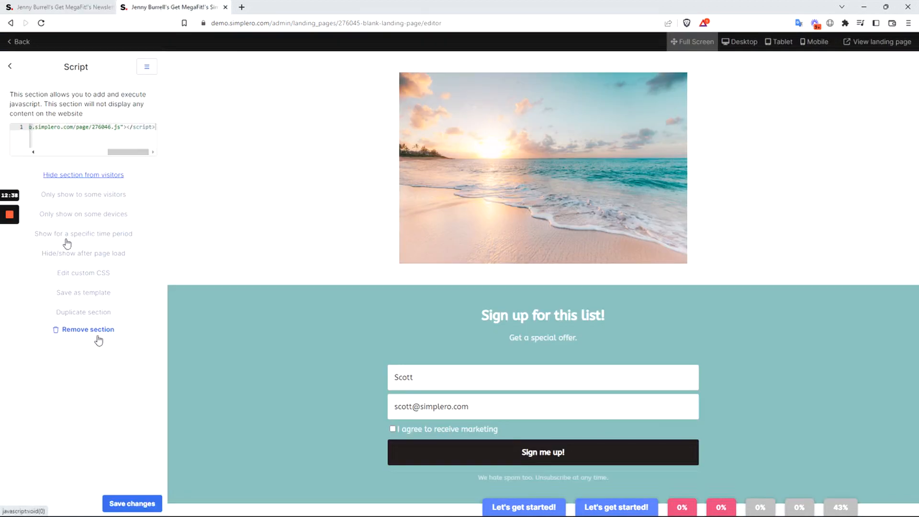
left_click(149, 504)
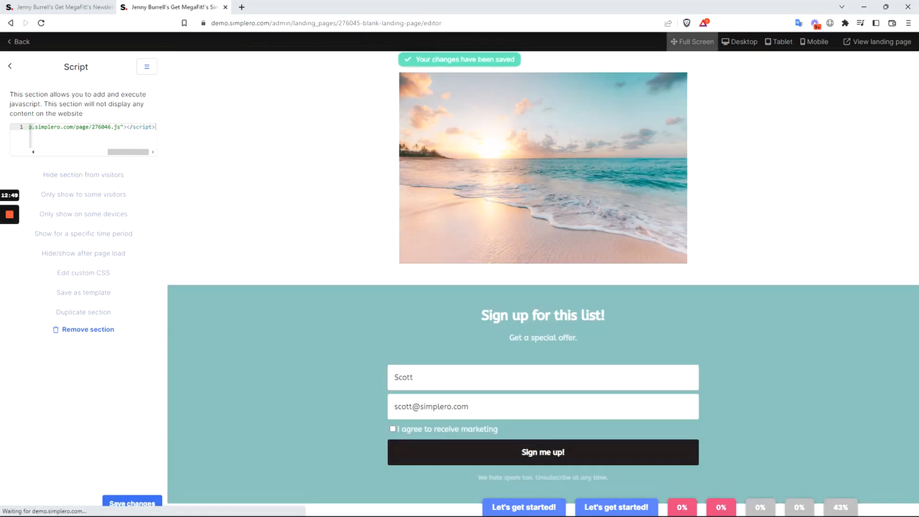
left_click(11, 70)
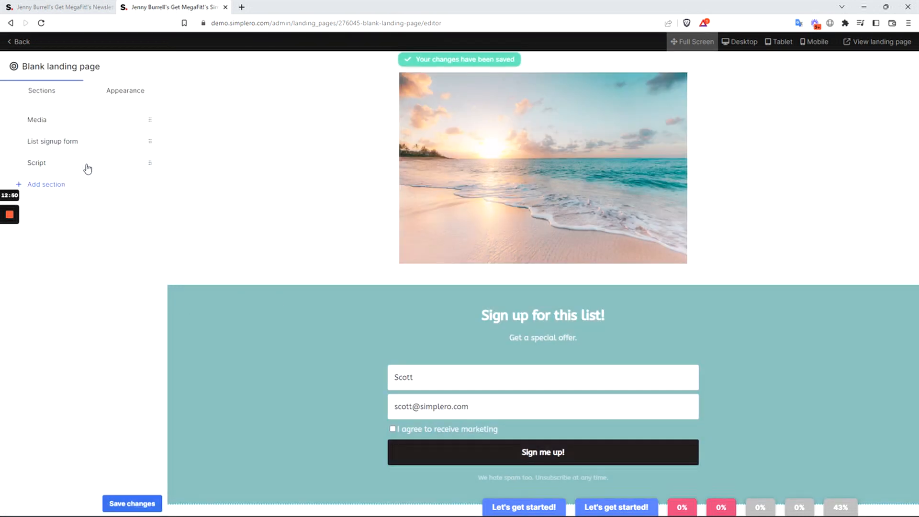
left_click(96, 142)
scroll(96, 192, "down", 15)
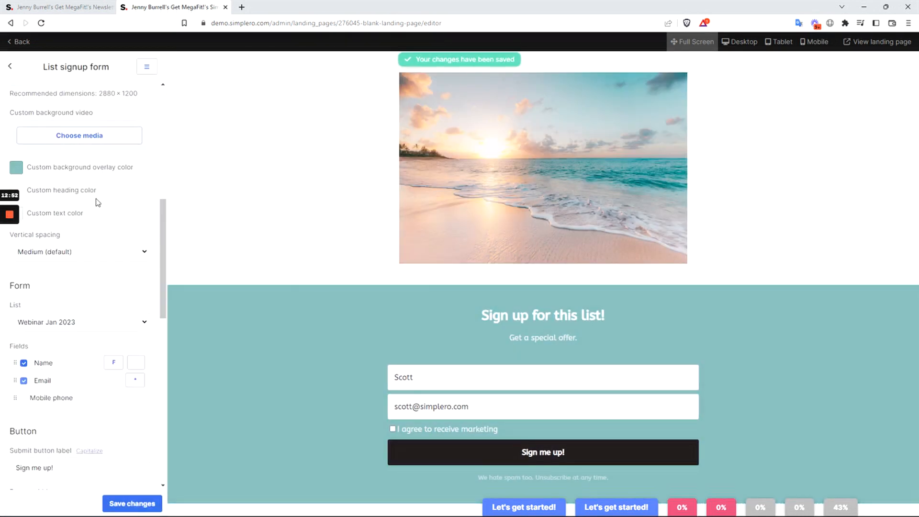
left_click(103, 473)
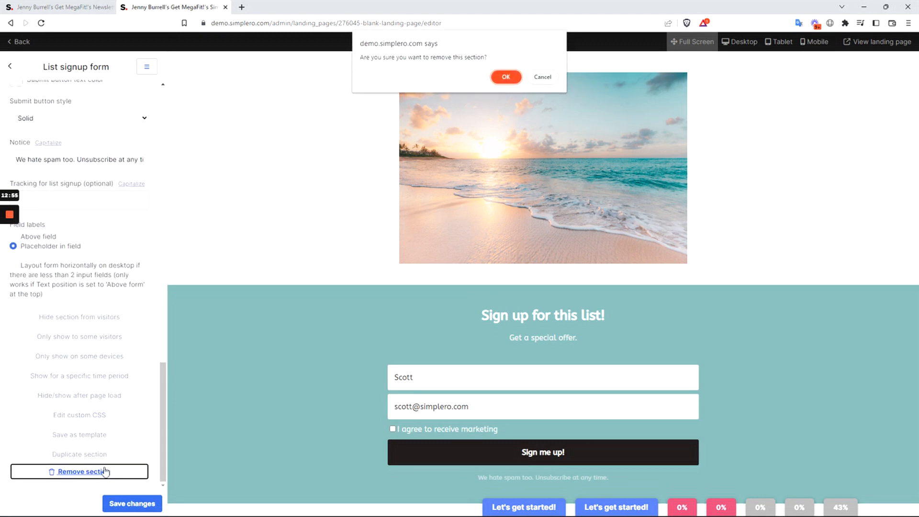
left_click(504, 77)
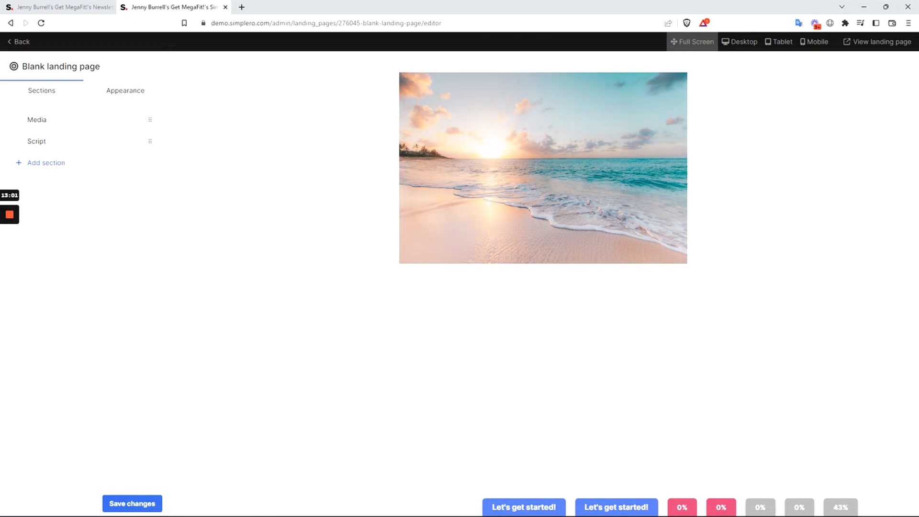
In the embedded form's settings, set the trigger to show it on Page load
left_click(79, 10)
left_click(105, 161)
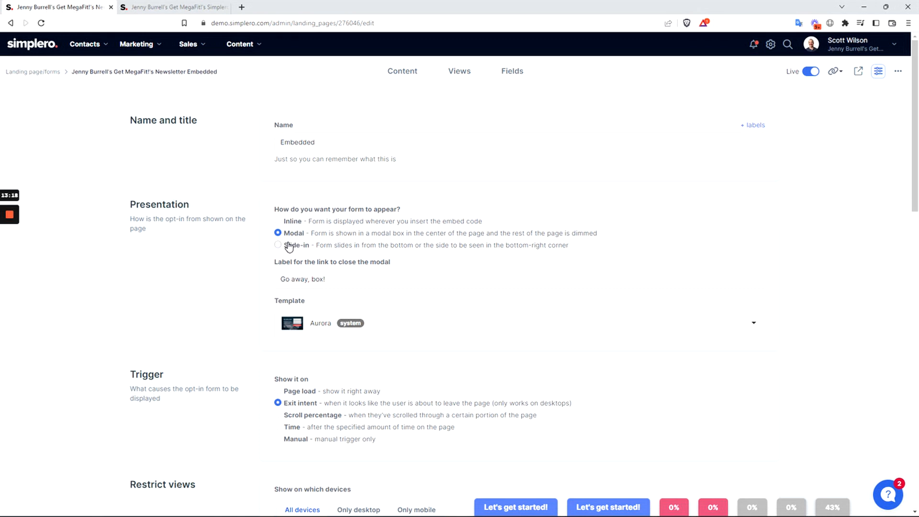
scroll(234, 257, "down", 3)
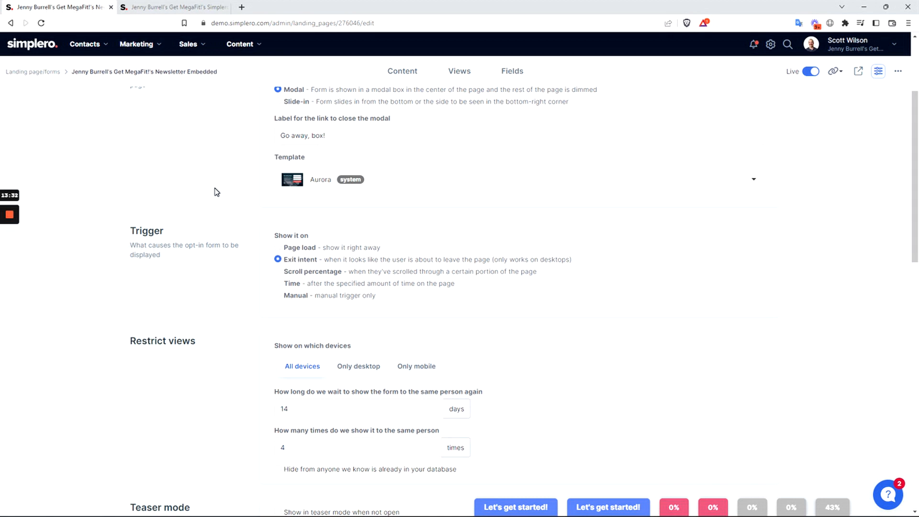
left_click(303, 247)
Restrict the form's views to a 0-day wait before reshowing and 15 showings per person
scroll(241, 297, "down", 1)
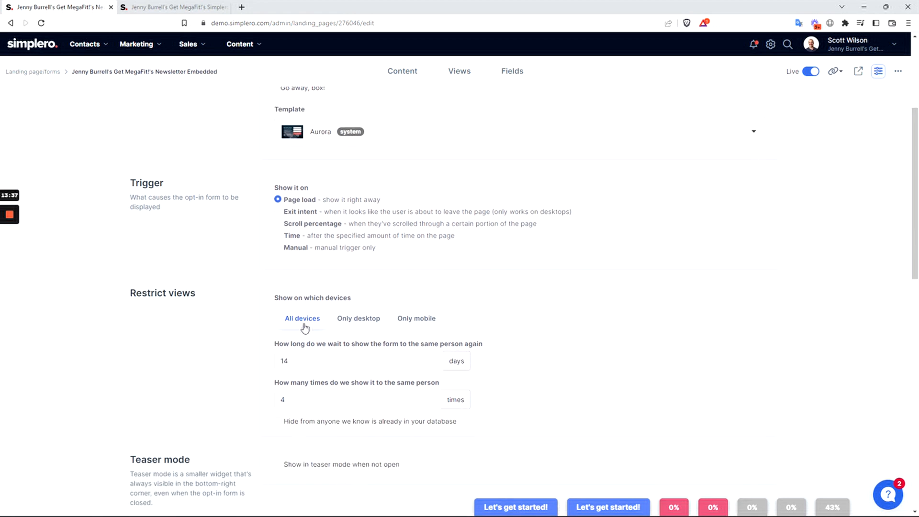
scroll(227, 310, "down", 1)
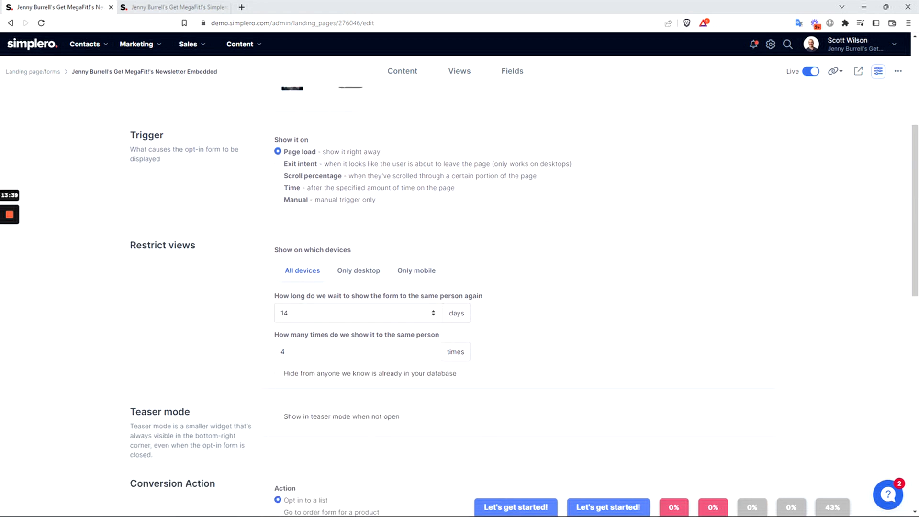
left_click_drag(295, 314, 220, 322)
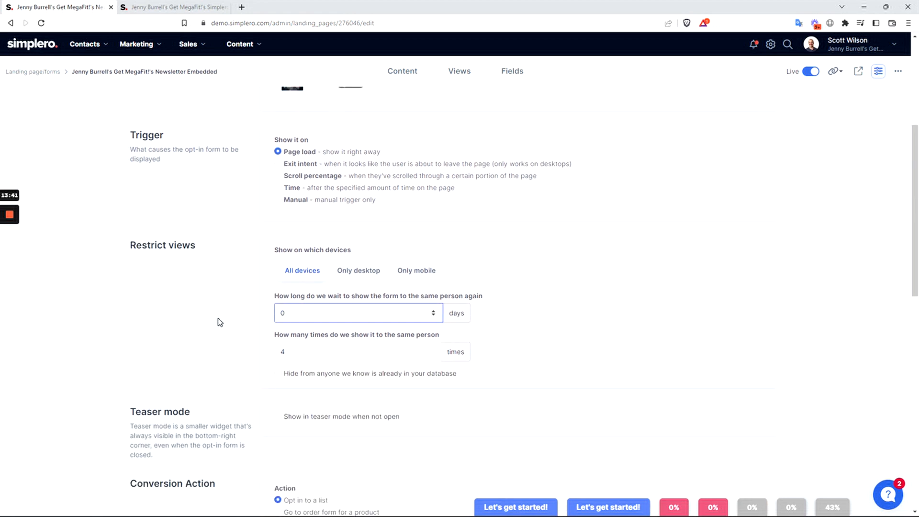
left_click(219, 321)
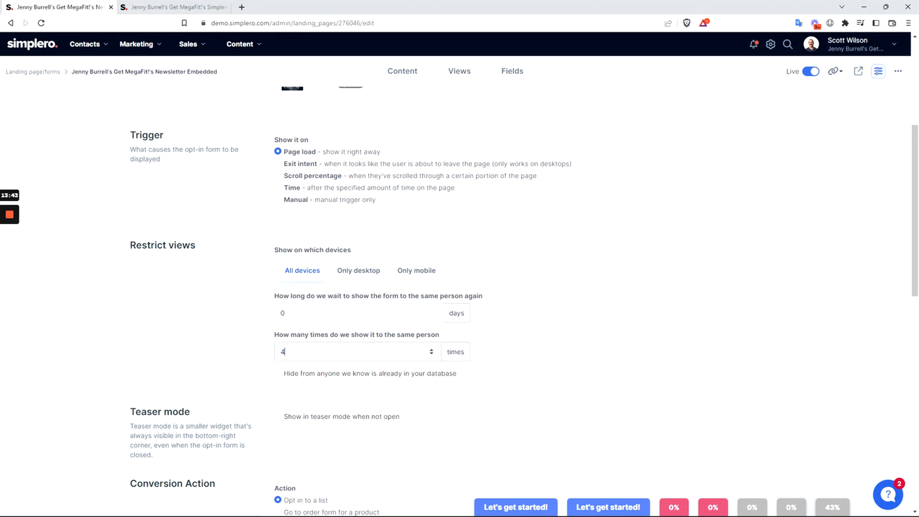
key("BackSpace")
type("15")
left_click(228, 349)
Set the list to subscribe people to as Webinar Jan 2023 and review the After Conversion and Advanced settings
scroll(238, 334, "down", 4)
scroll(228, 332, "down", 1)
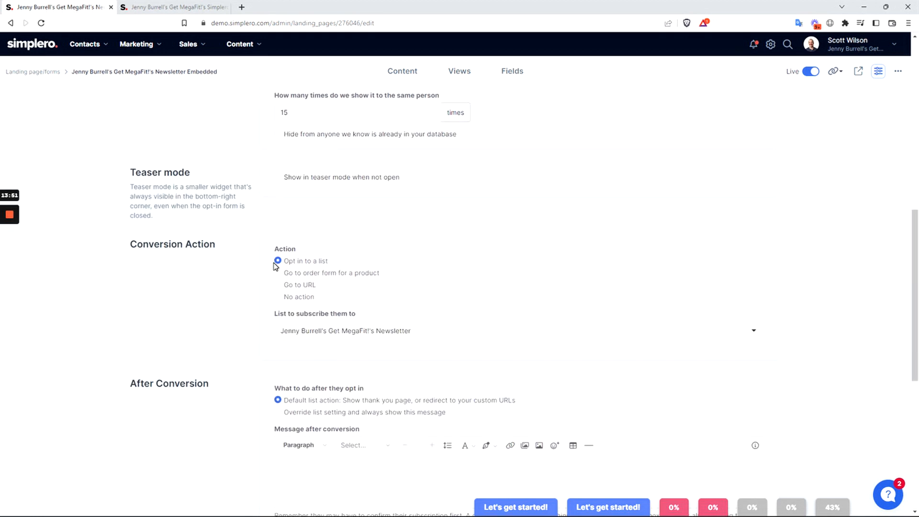
left_click(281, 329)
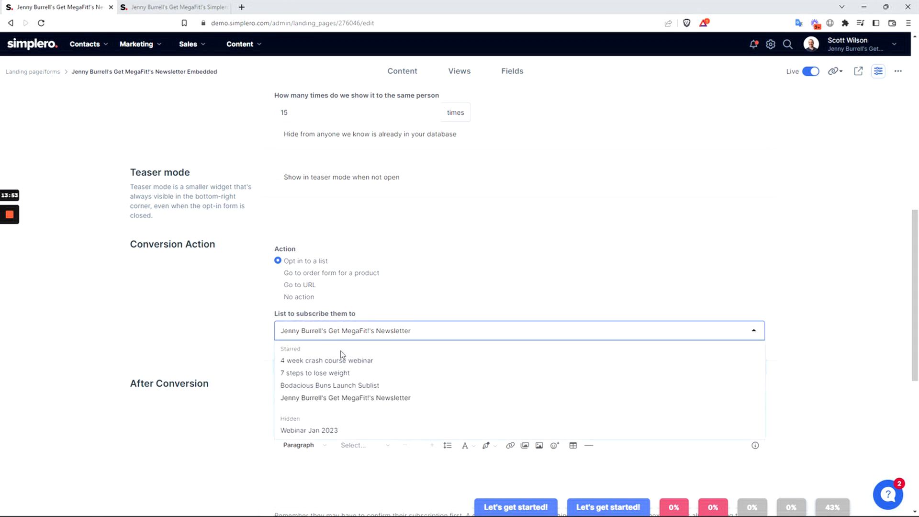
left_click(342, 431)
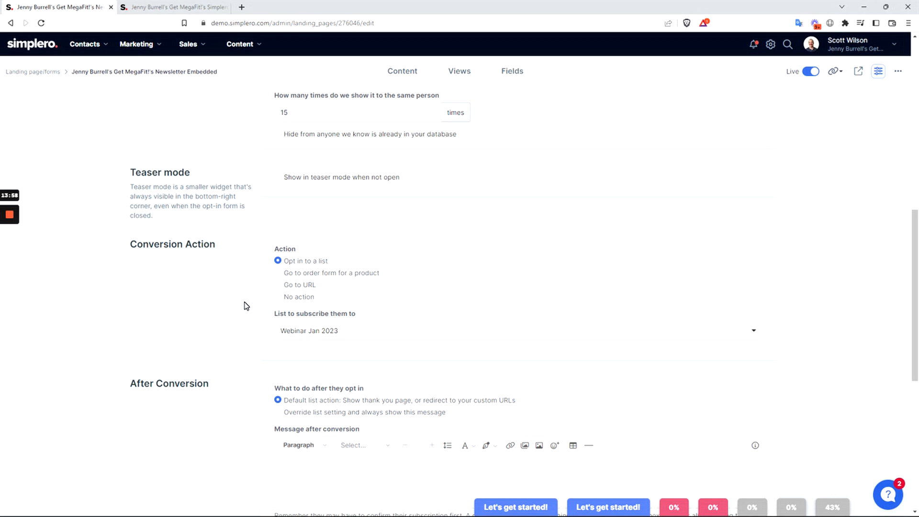
scroll(237, 298, "down", 5)
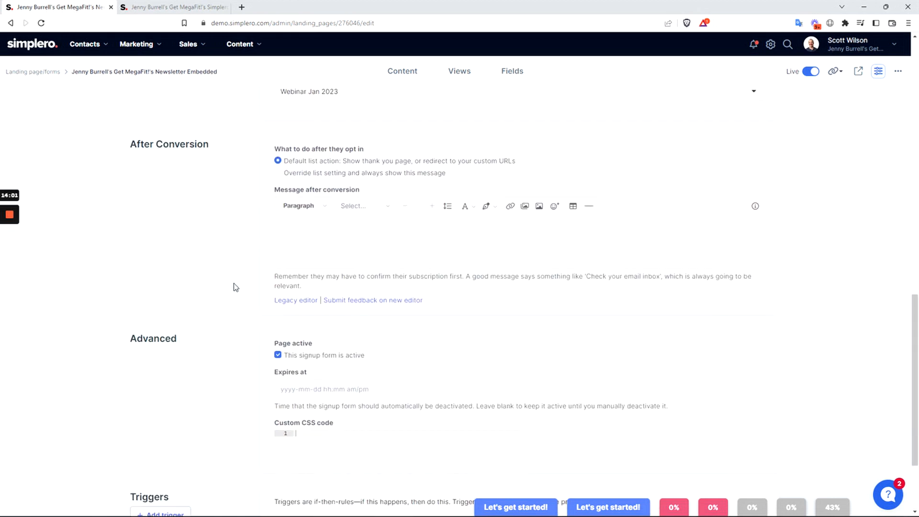
scroll(230, 278, "up", 1)
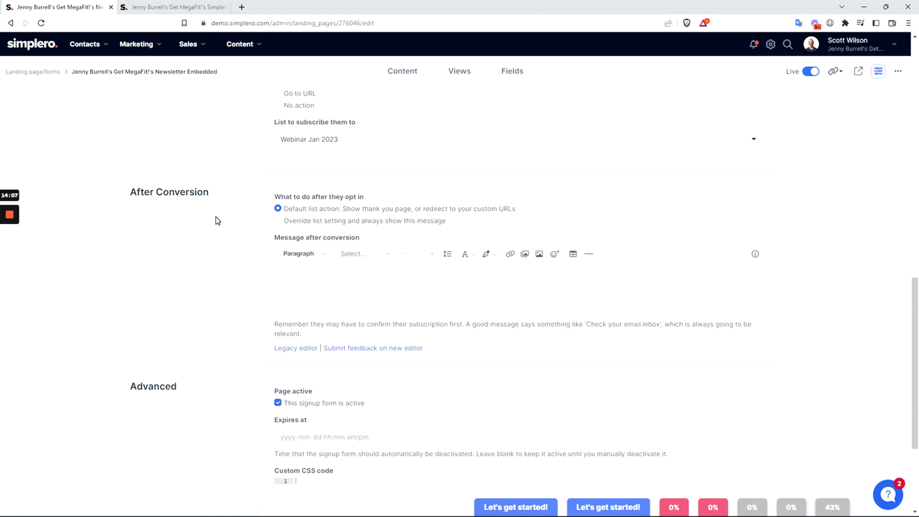
Save the changes to the embedded signup form's settings
scroll(214, 221, "down", 3)
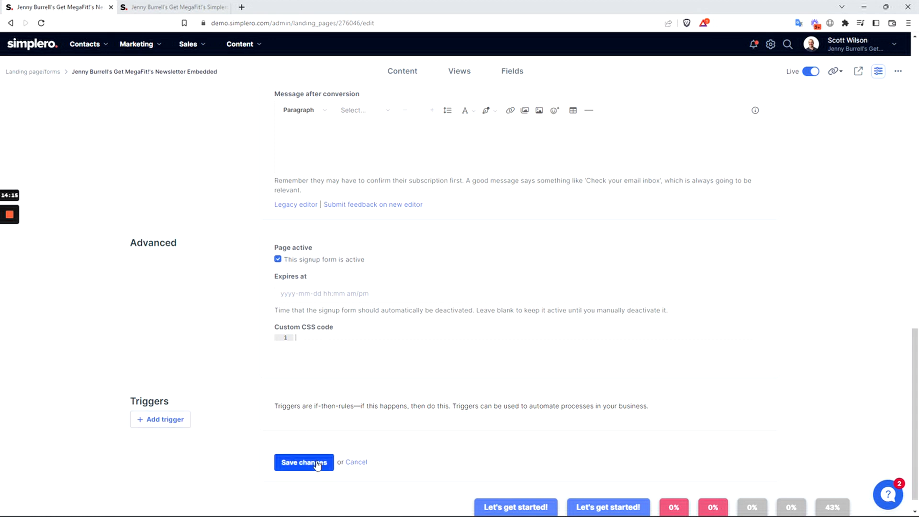
left_click(287, 463)
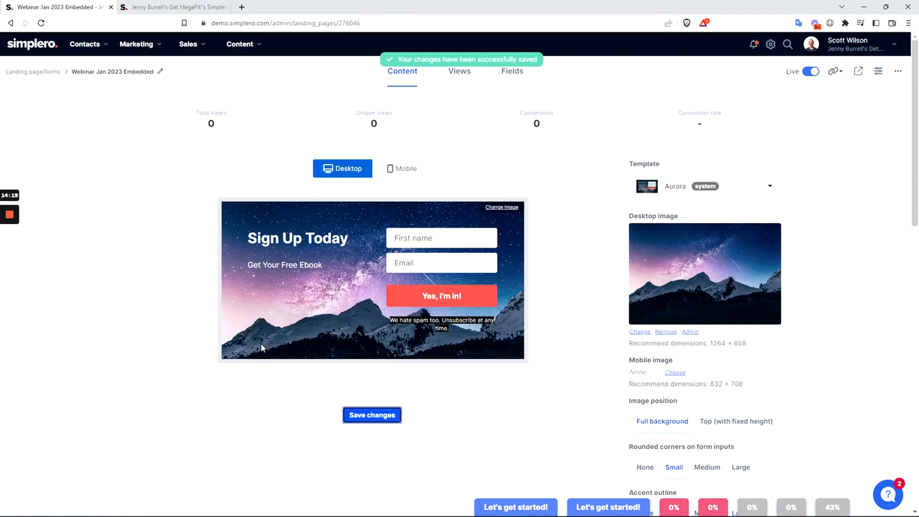
Return to the blank landing page's editor, save the page and view it live
left_click(173, 7)
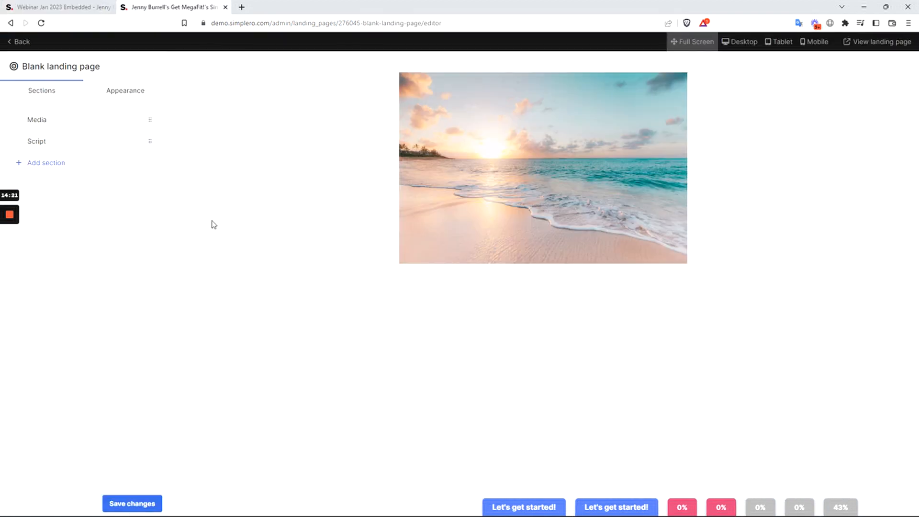
left_click(153, 503)
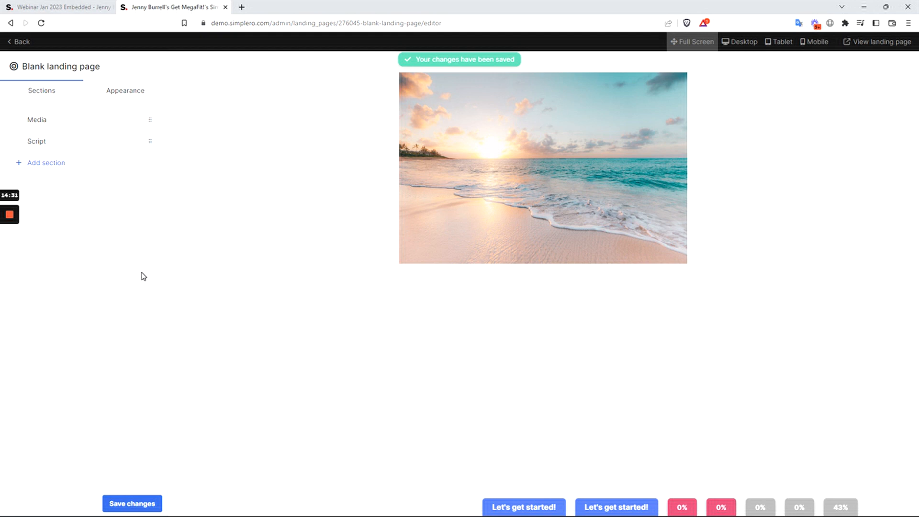
left_click(874, 42)
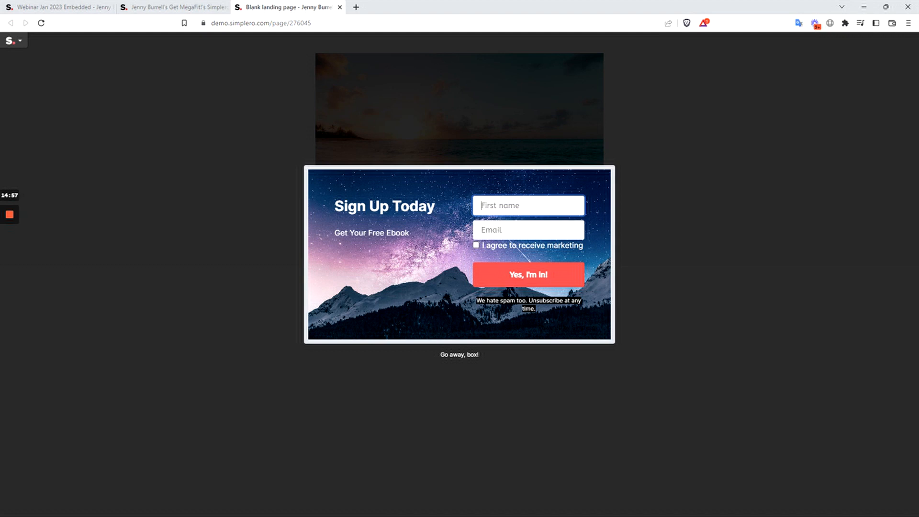
In the Webinar Jan 2023 embedded form's settings, change the trigger to show the form by Time
left_click(99, 8)
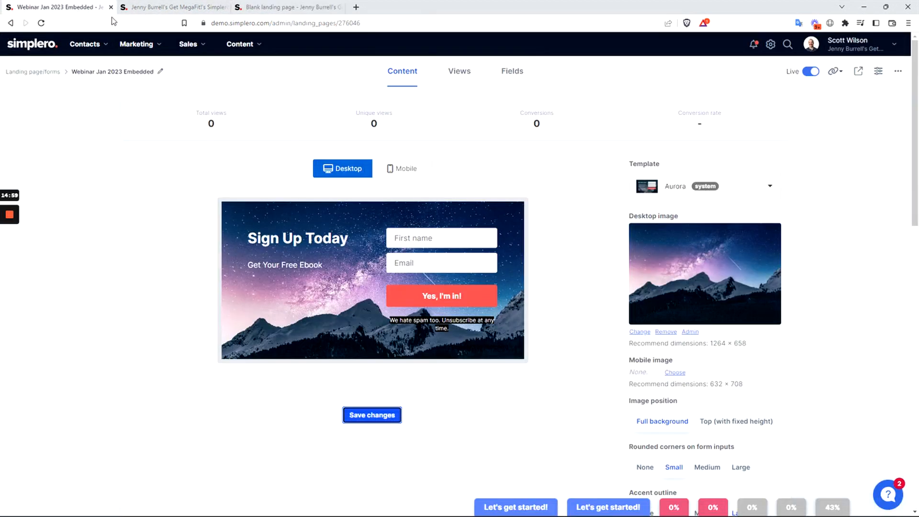
left_click(878, 70)
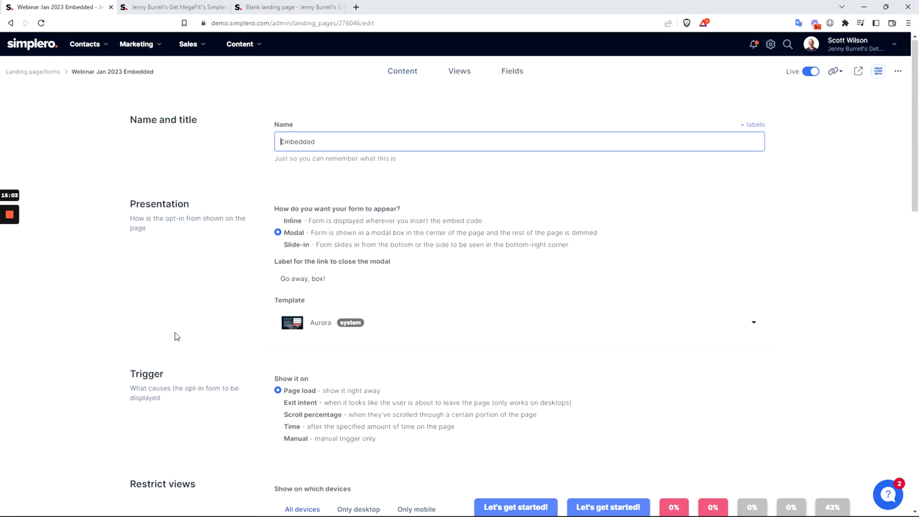
scroll(177, 336, "down", 1)
left_click(288, 380)
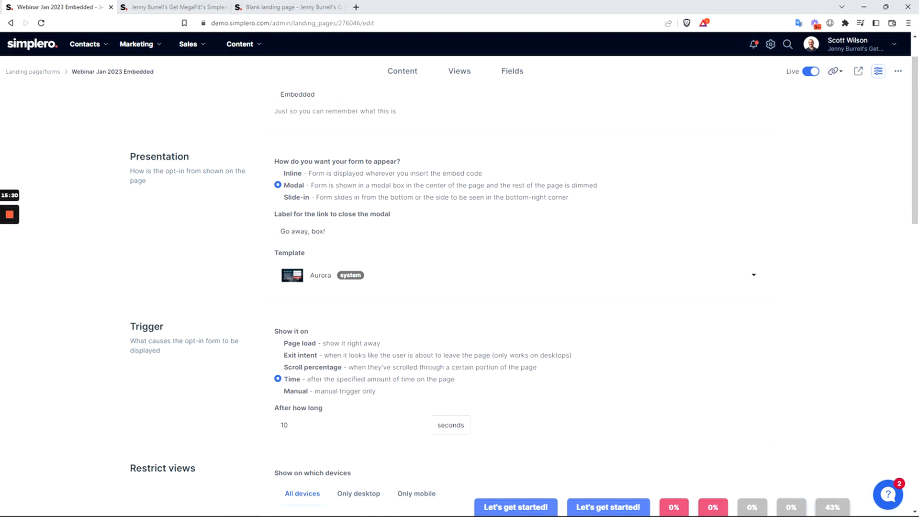
Add a 2-step list signup section to the blank landing page and save the page
left_click(275, 7)
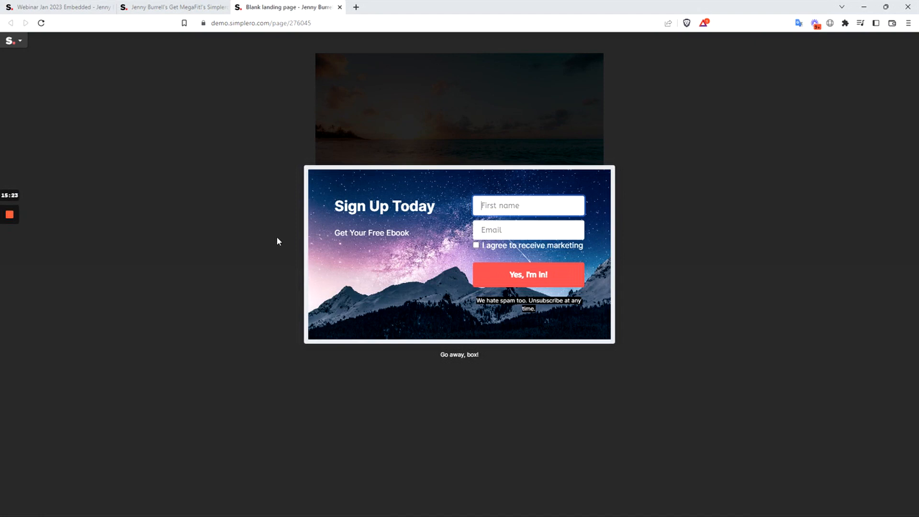
left_click(198, 8)
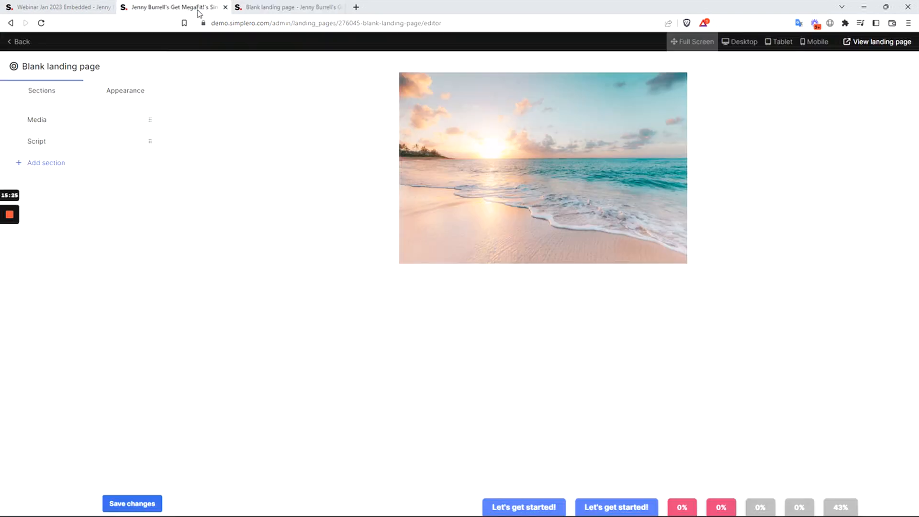
left_click(100, 167)
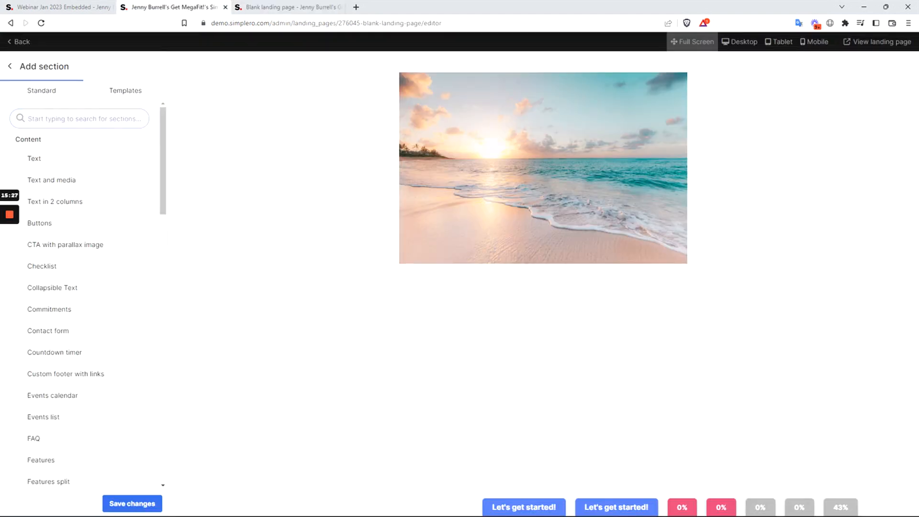
type("2")
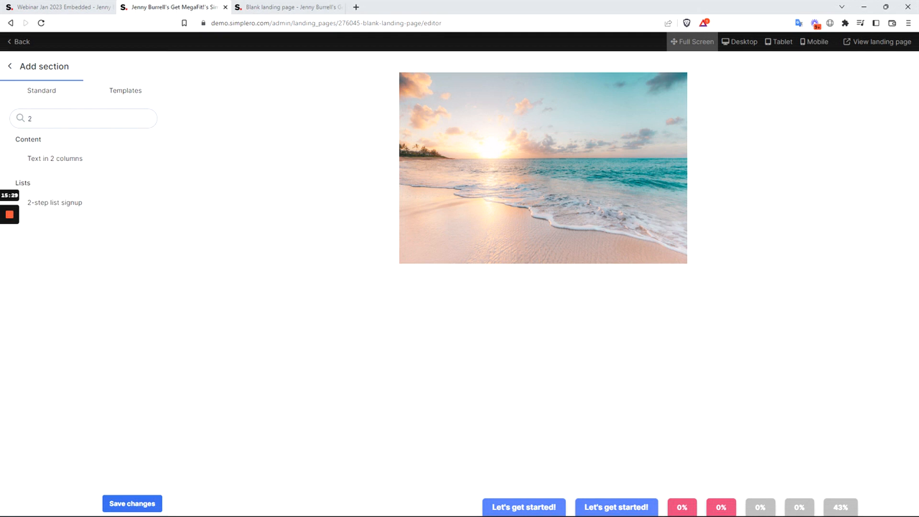
left_click(89, 211)
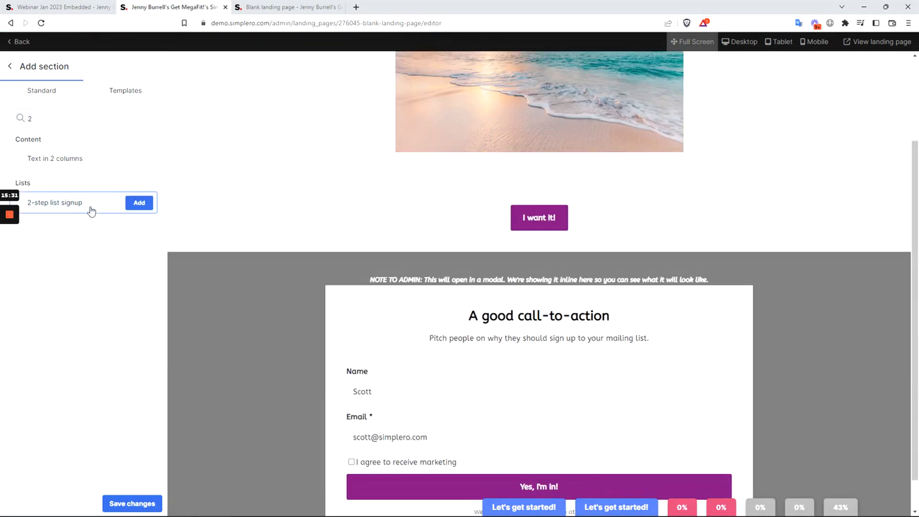
left_click(139, 202)
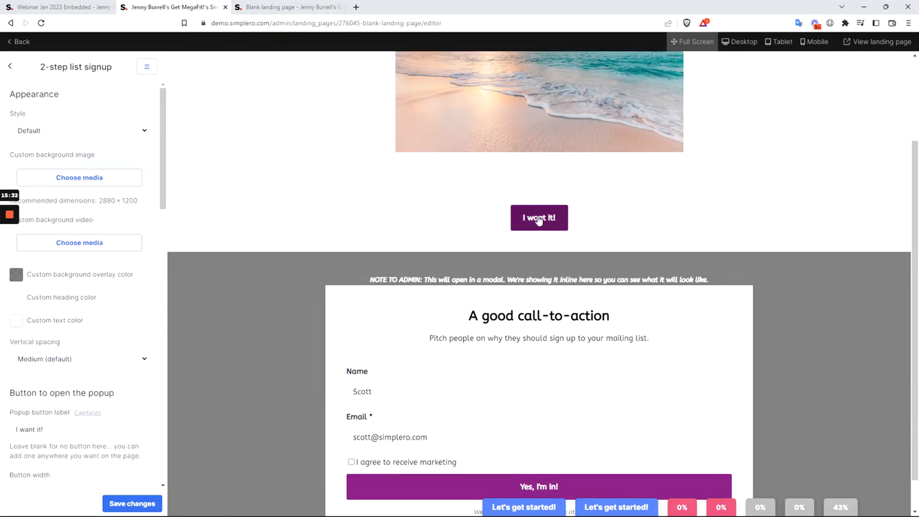
scroll(123, 306, "down", 1)
left_click(143, 500)
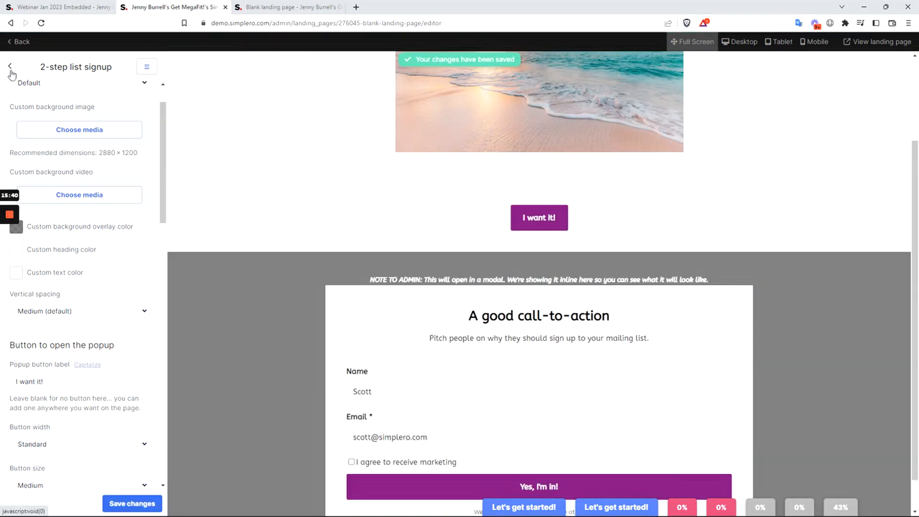
Remove the Script section from the landing page, confirm the removal and save the page
left_click(10, 66)
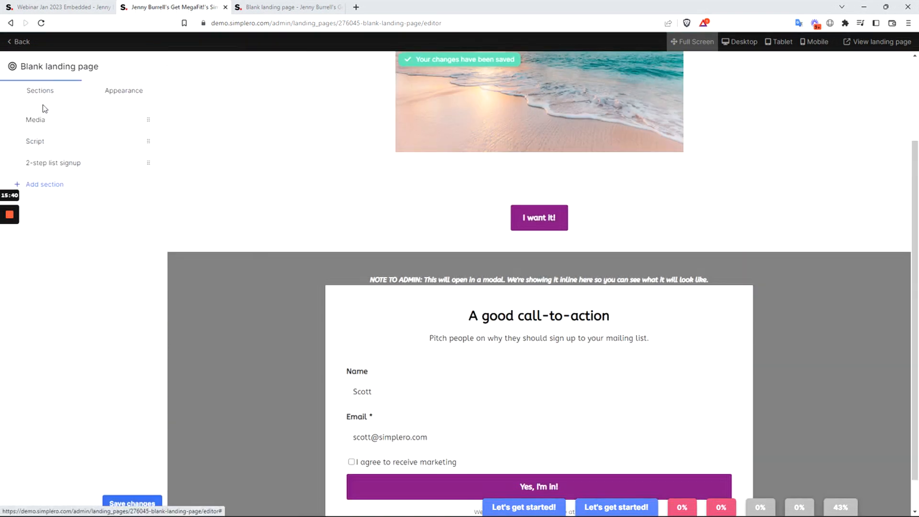
left_click(62, 141)
left_click(95, 335)
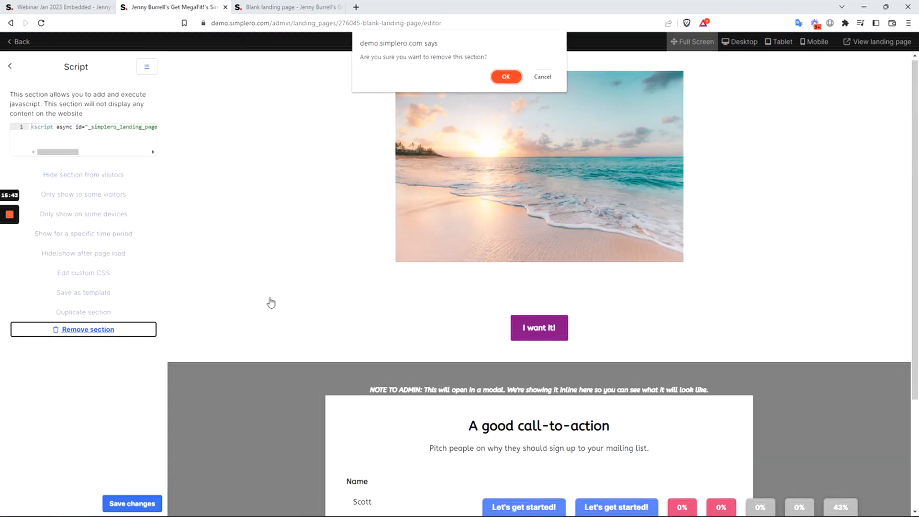
left_click(505, 77)
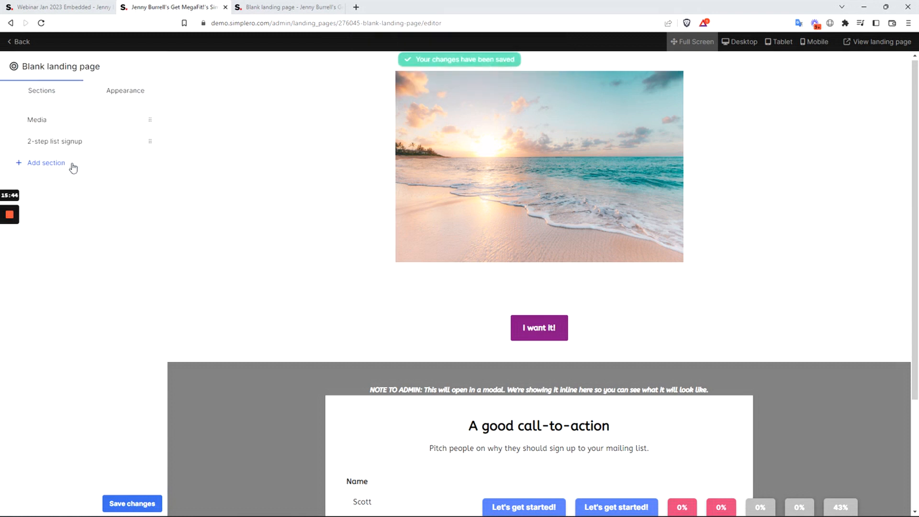
left_click(144, 500)
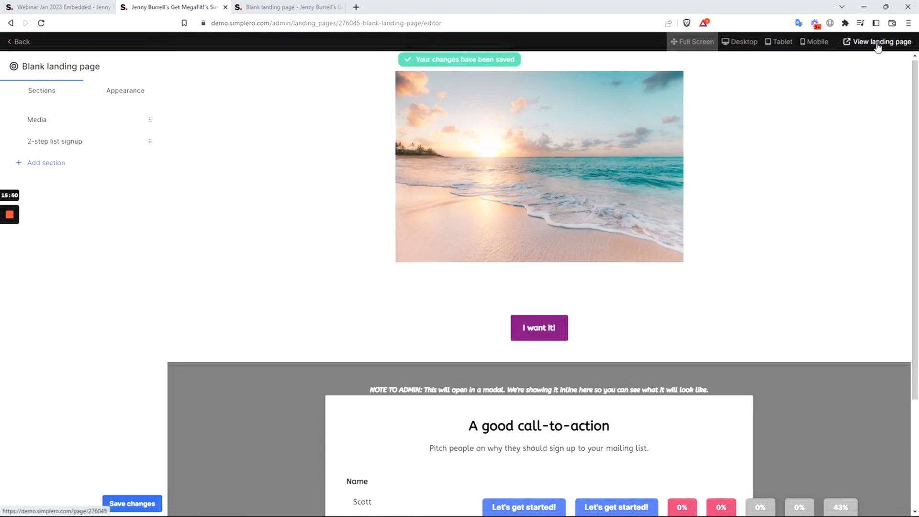
View the live landing page and test the "I want it!" button's signup popup, closing the popup and the page
left_click(878, 46)
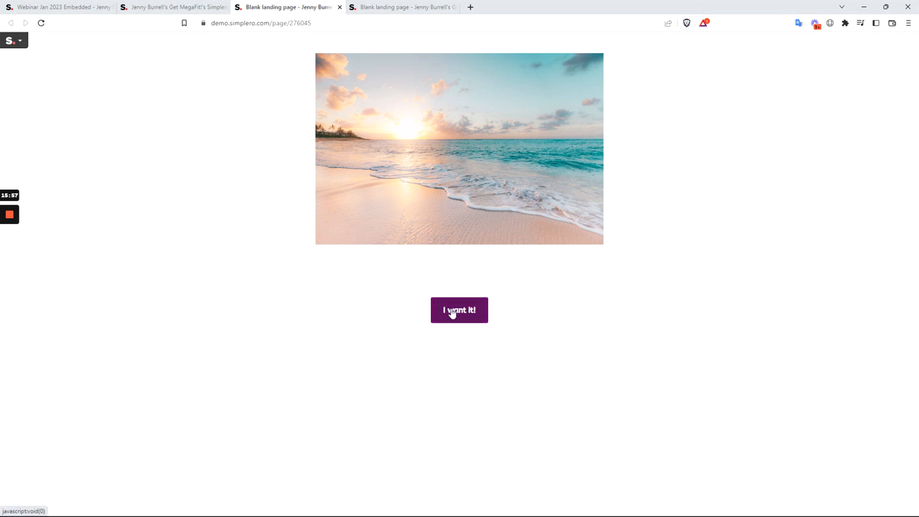
left_click(467, 311)
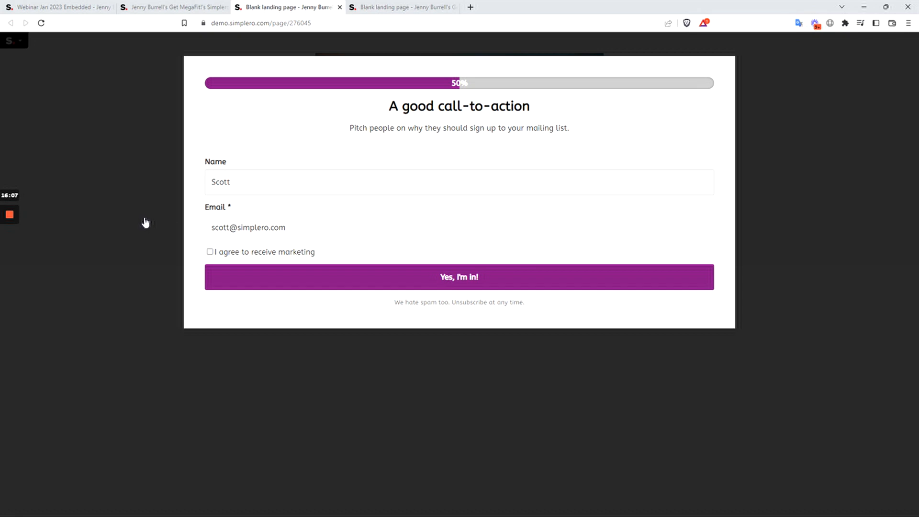
left_click(144, 202)
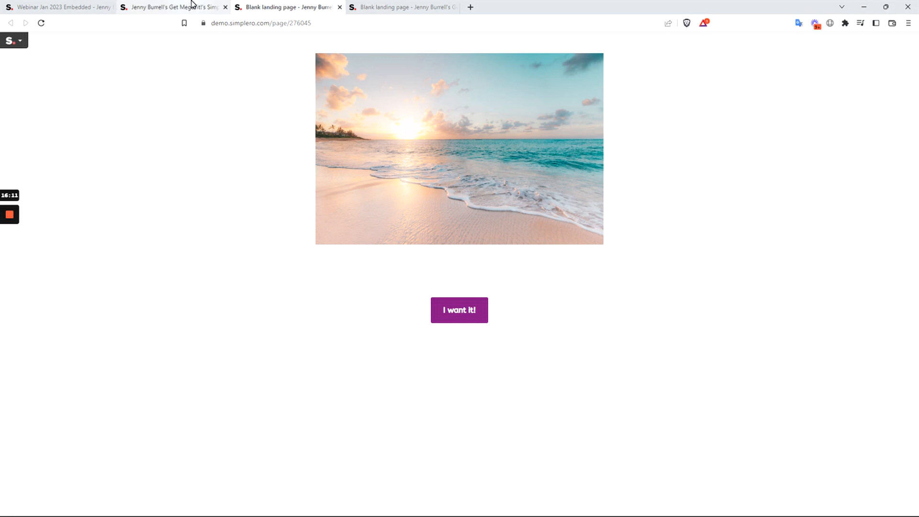
left_click(340, 7)
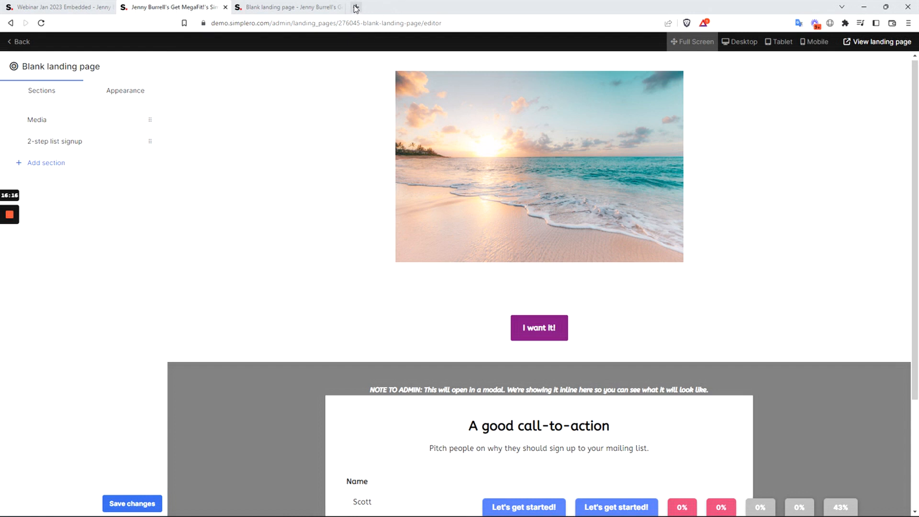
Review the landing page's Appearance settings and return to the embedded form's settings
left_click(124, 95)
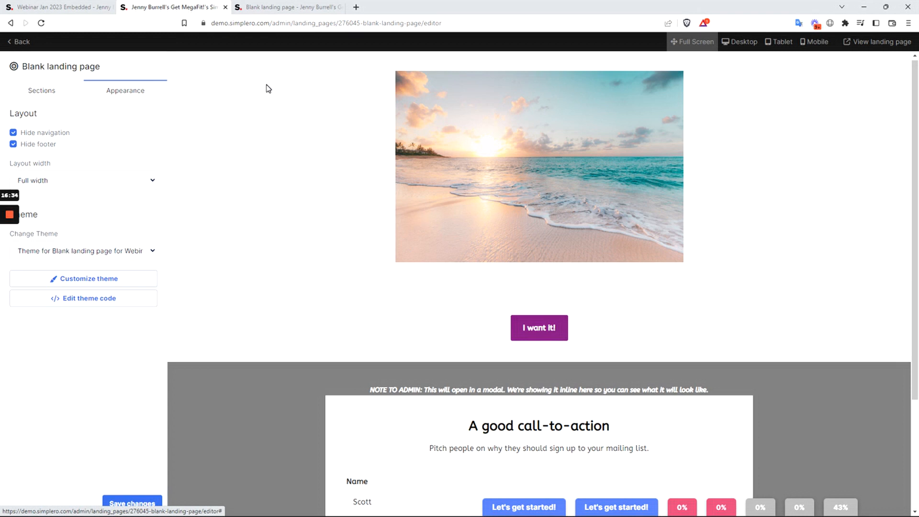
left_click(77, 7)
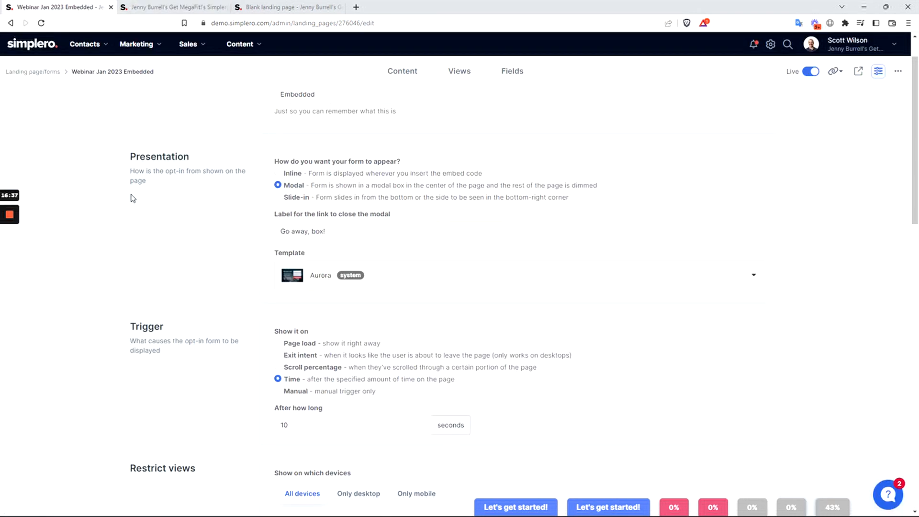